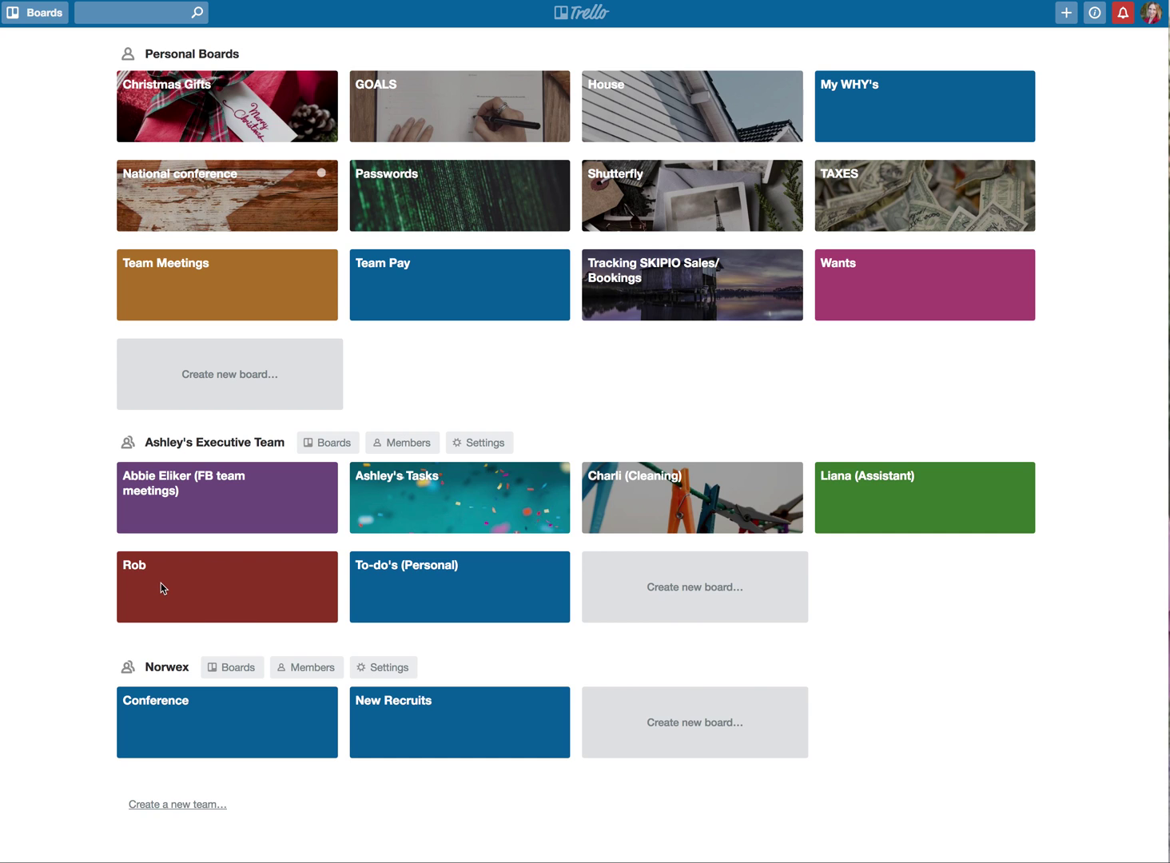
Step: Open the executive team's Tasks board and look through its lists, from "Me" Monday to Owes me
{"action": "left_click", "coordinate": [461, 505]}
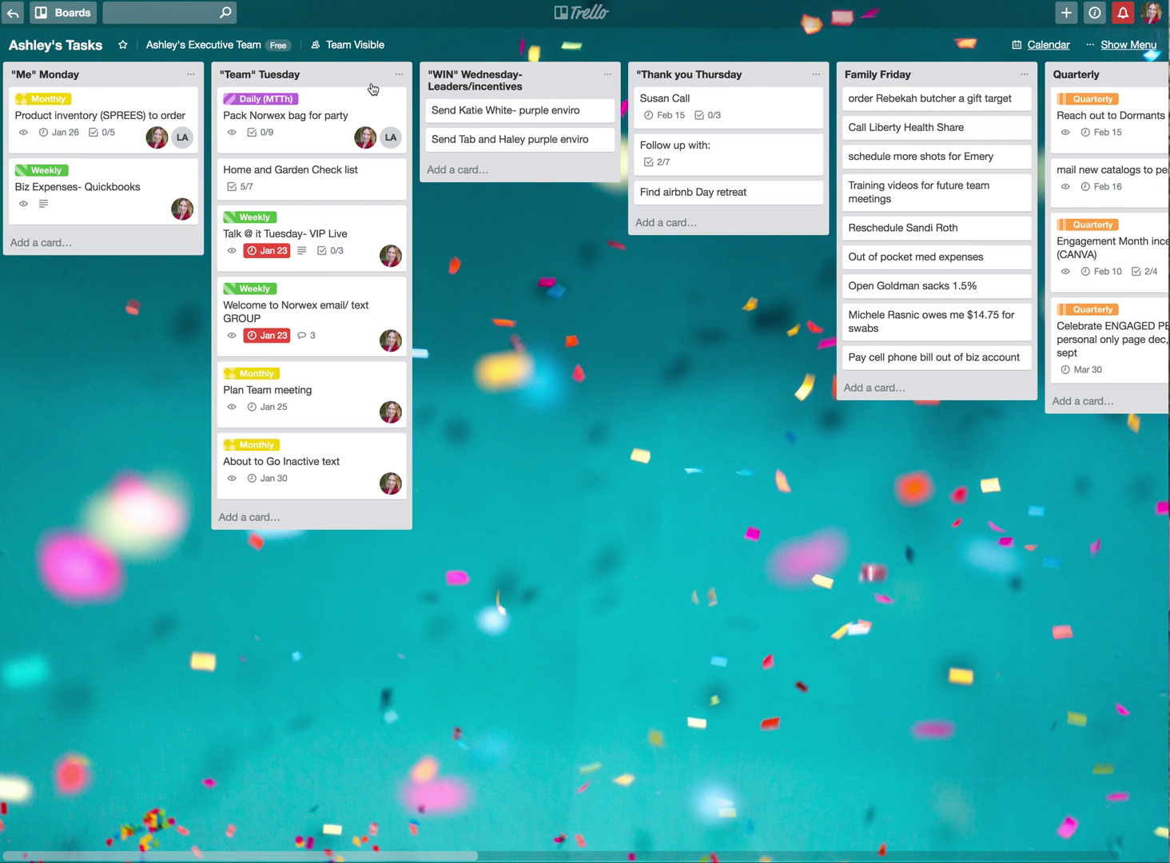
{"action": "scroll", "coordinate": [911, 86], "scroll_direction": "right", "scroll_amount": 10}
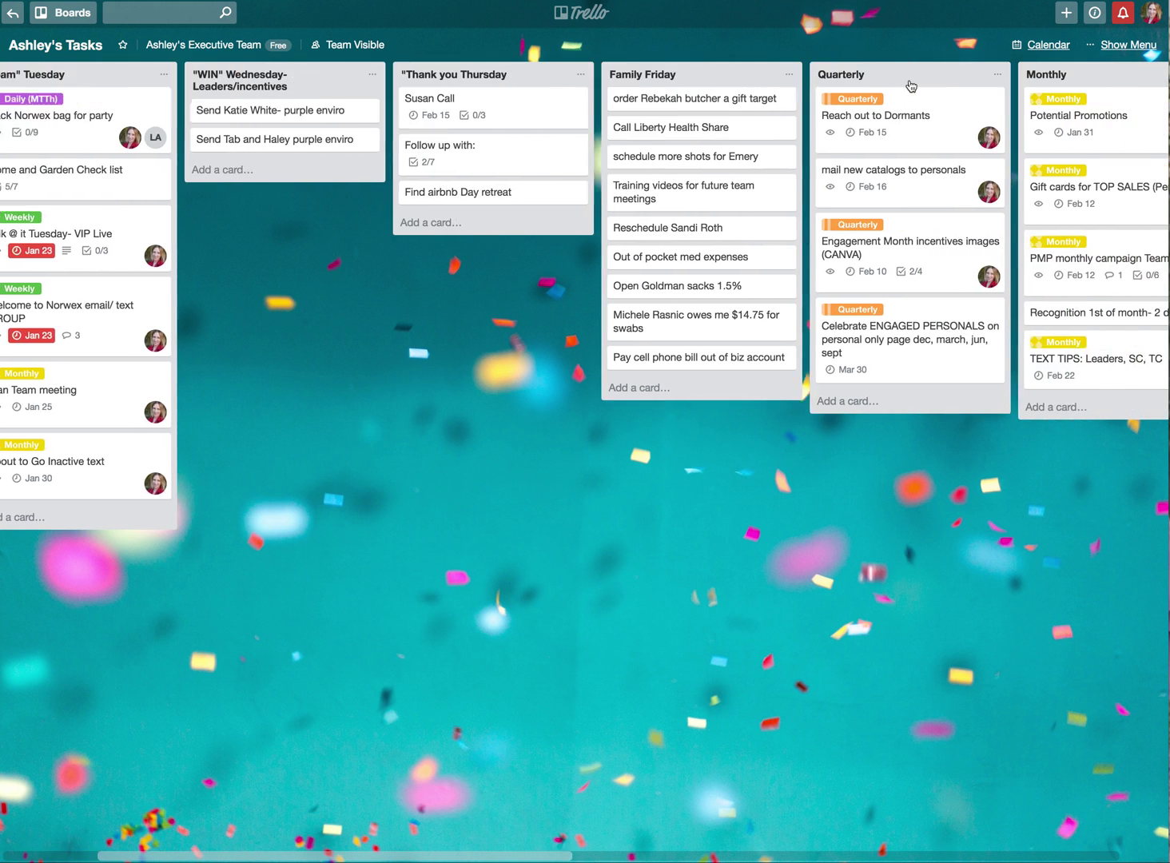
{"action": "scroll", "coordinate": [896, 83], "scroll_direction": "right", "scroll_amount": 2}
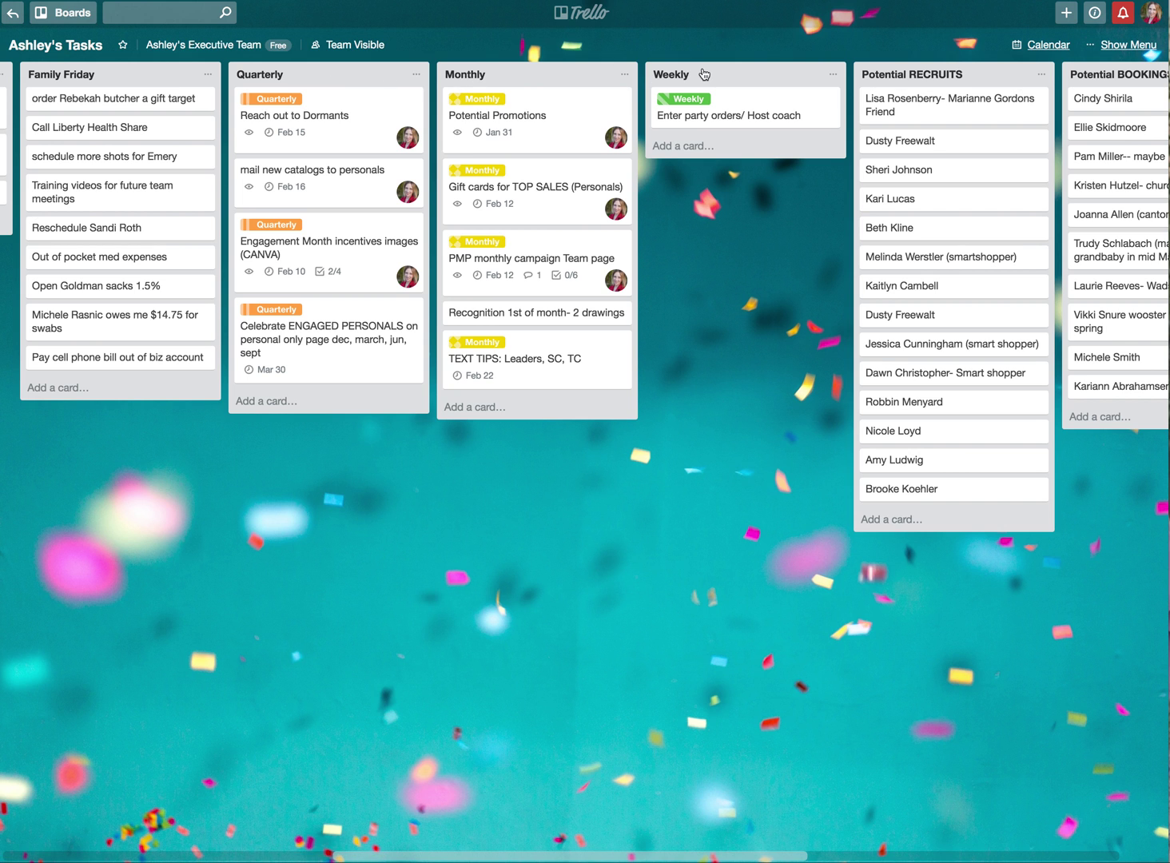
{"action": "scroll", "coordinate": [799, 93], "scroll_direction": "right", "scroll_amount": 8}
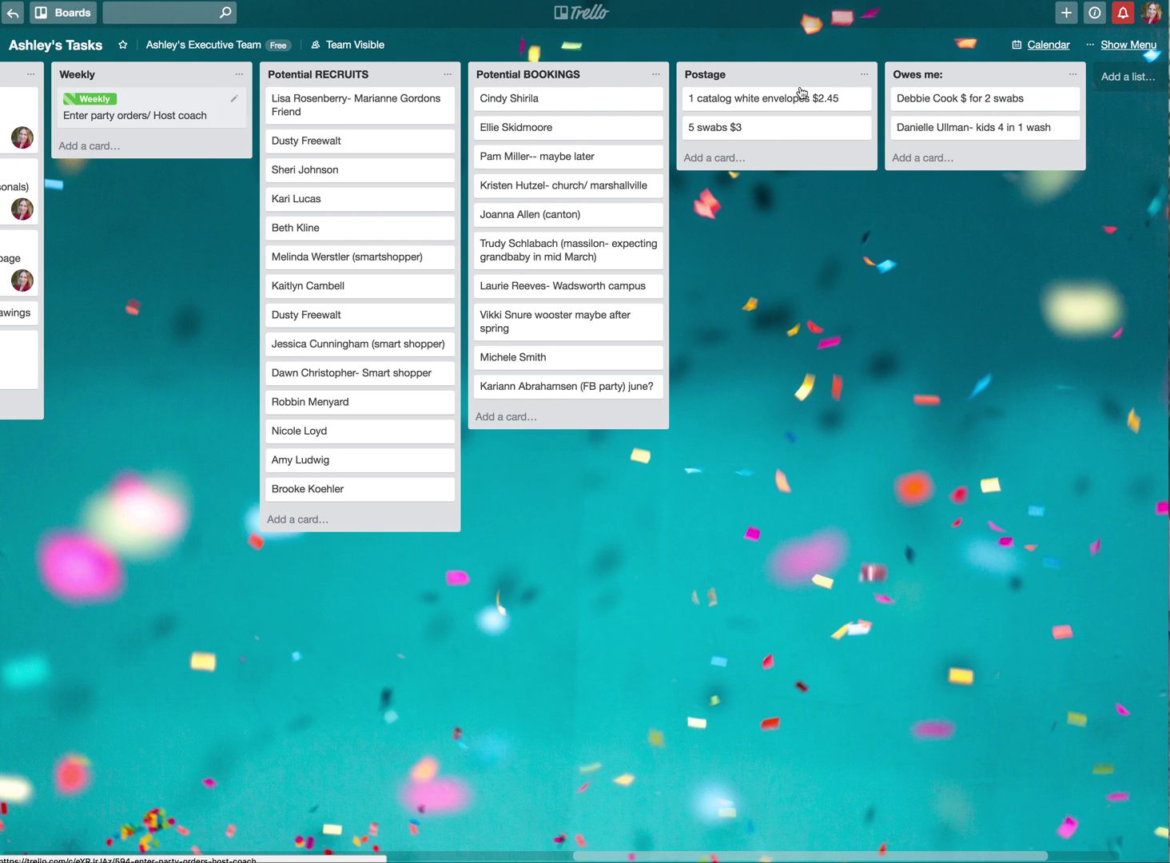
{"action": "scroll", "coordinate": [802, 93], "scroll_direction": "right", "scroll_amount": 2}
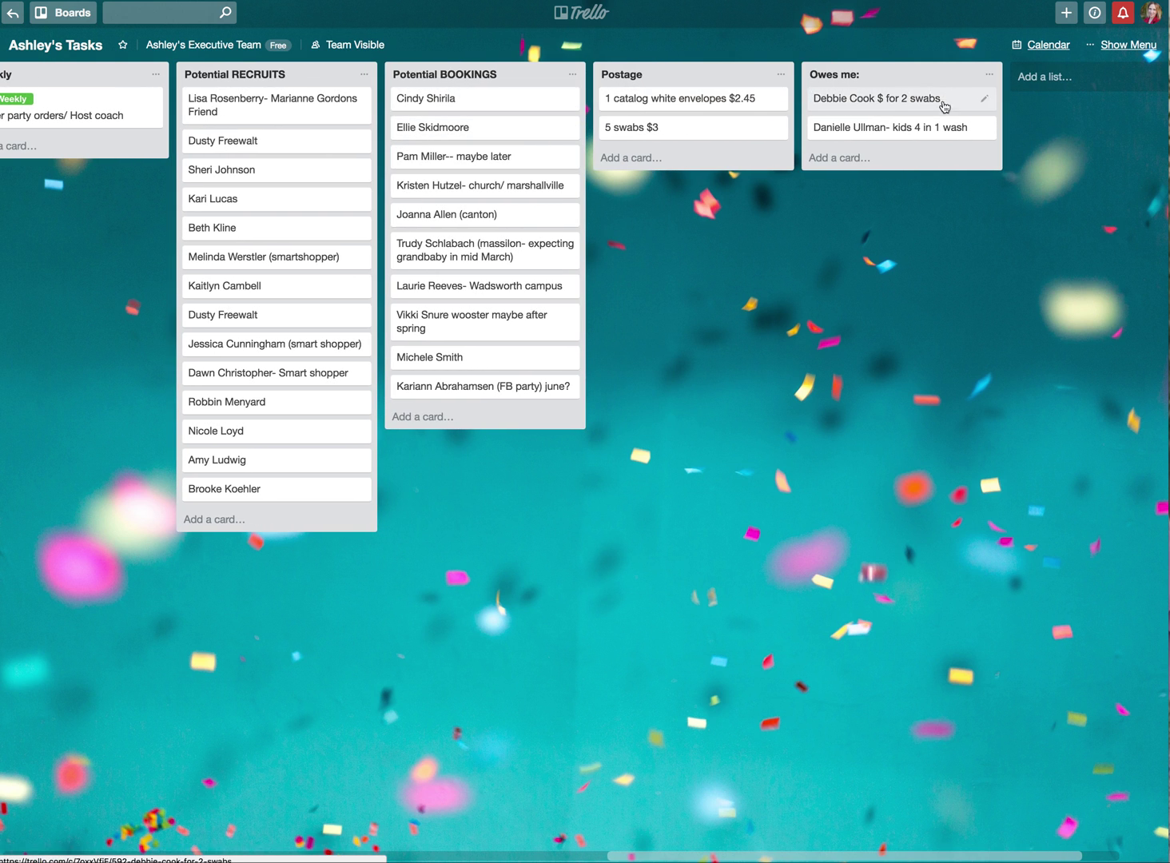
{"action": "scroll", "coordinate": [432, 186], "scroll_direction": "left", "scroll_amount": 8}
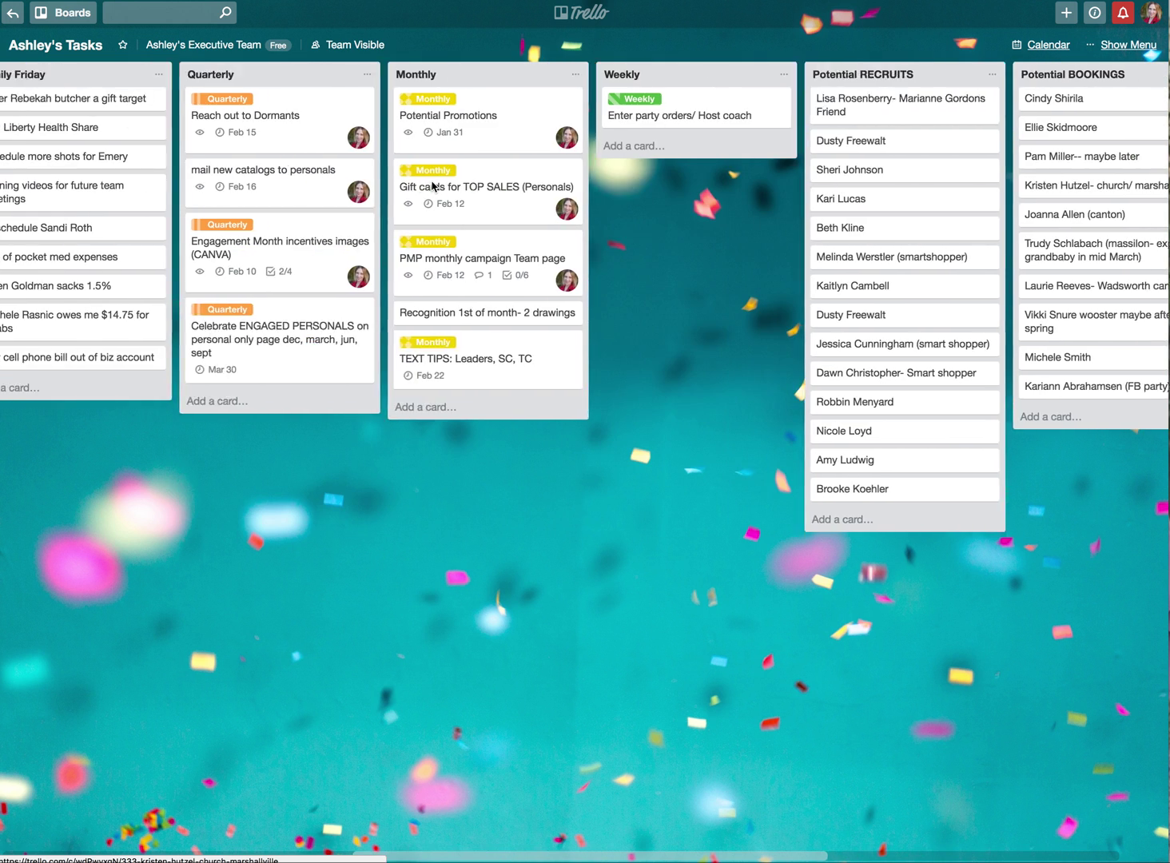
{"action": "scroll", "coordinate": [432, 187], "scroll_direction": "left", "scroll_amount": 10}
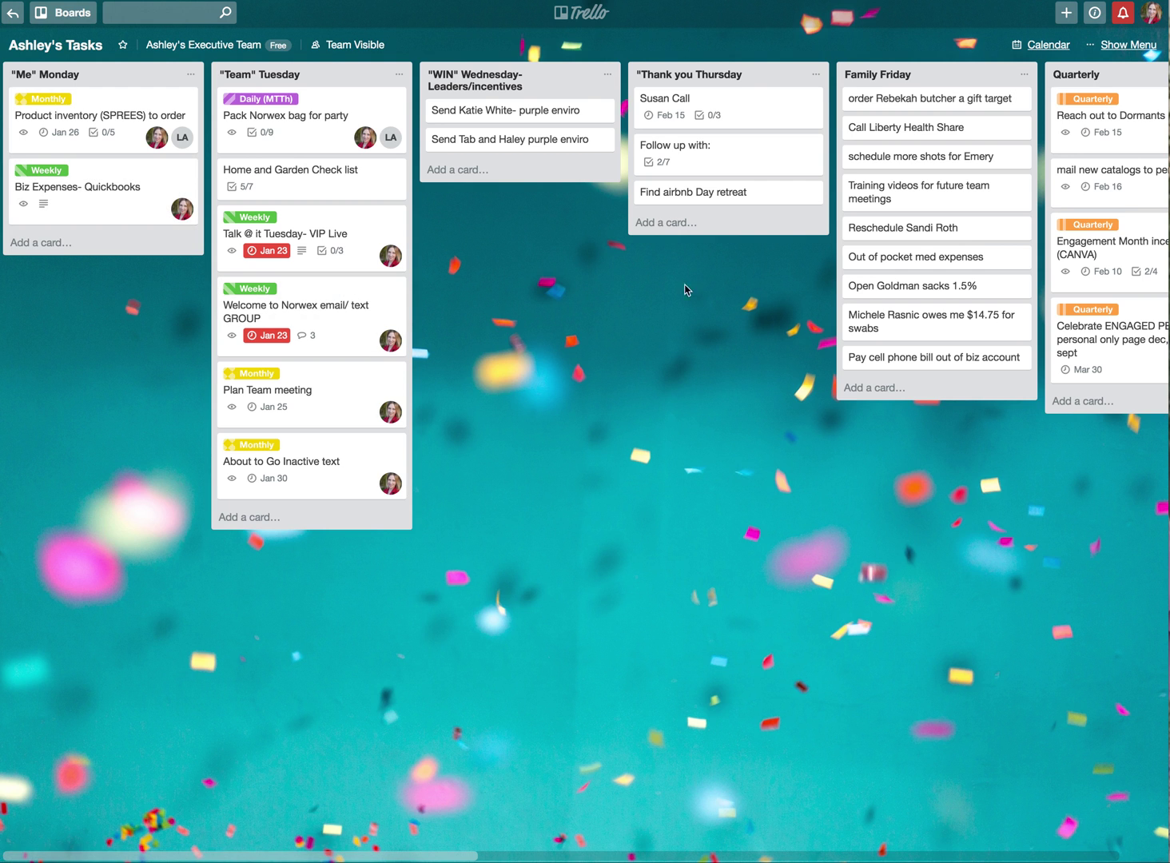
{"action": "scroll", "coordinate": [785, 283], "scroll_direction": "right", "scroll_amount": 1}
{"action": "scroll", "coordinate": [785, 284], "scroll_direction": "right", "scroll_amount": 10}
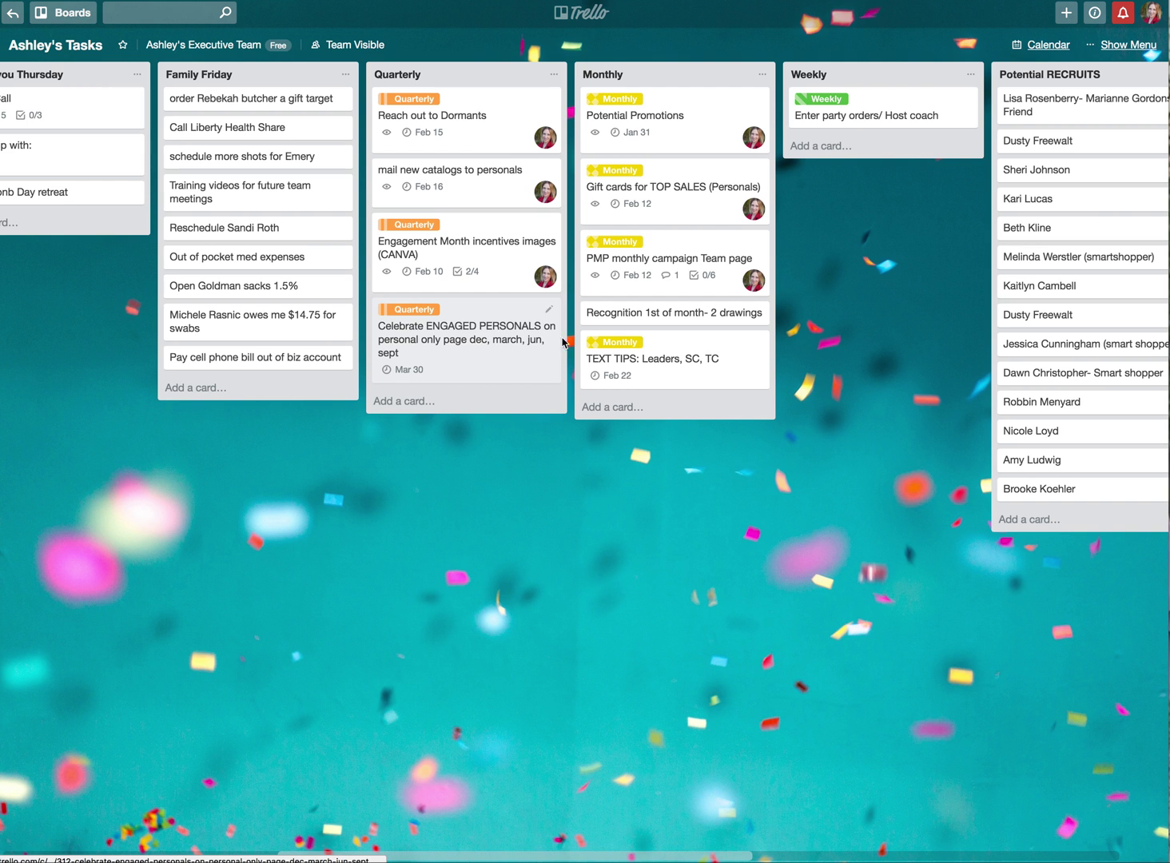
{"action": "scroll", "coordinate": [429, 184], "scroll_direction": "left", "scroll_amount": 10}
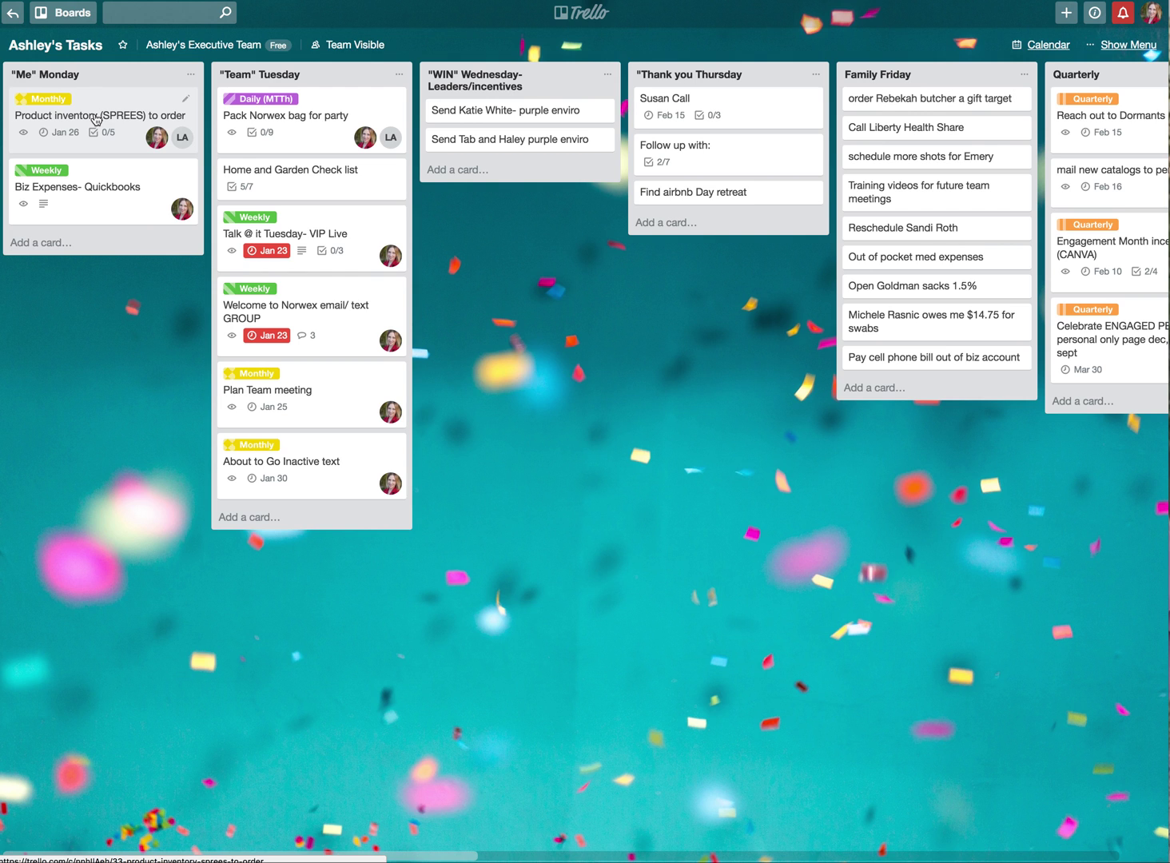
Step: Review the details of the Product inventory (SPREES) to order and Biz Expenses- Quickbooks cards in the "Me" Monday list
{"action": "left_click", "coordinate": [96, 118]}
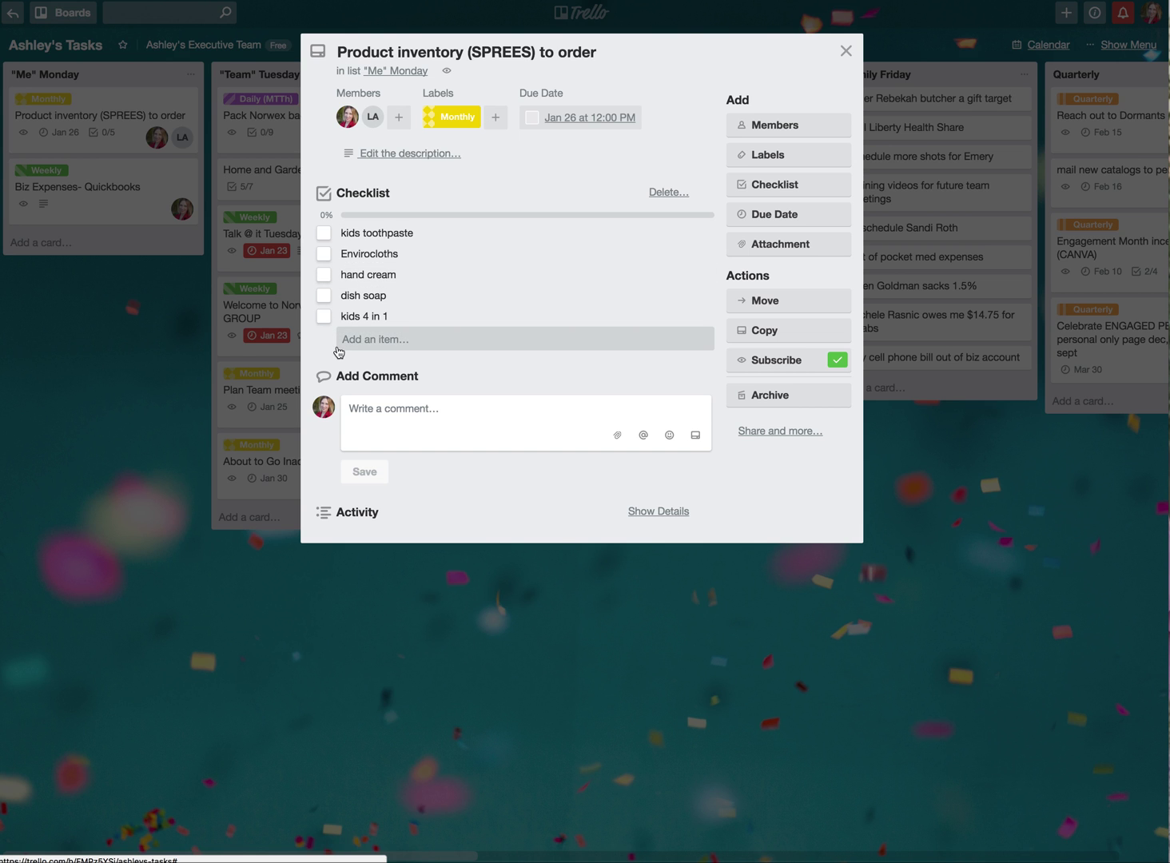
{"action": "left_click", "coordinate": [844, 51]}
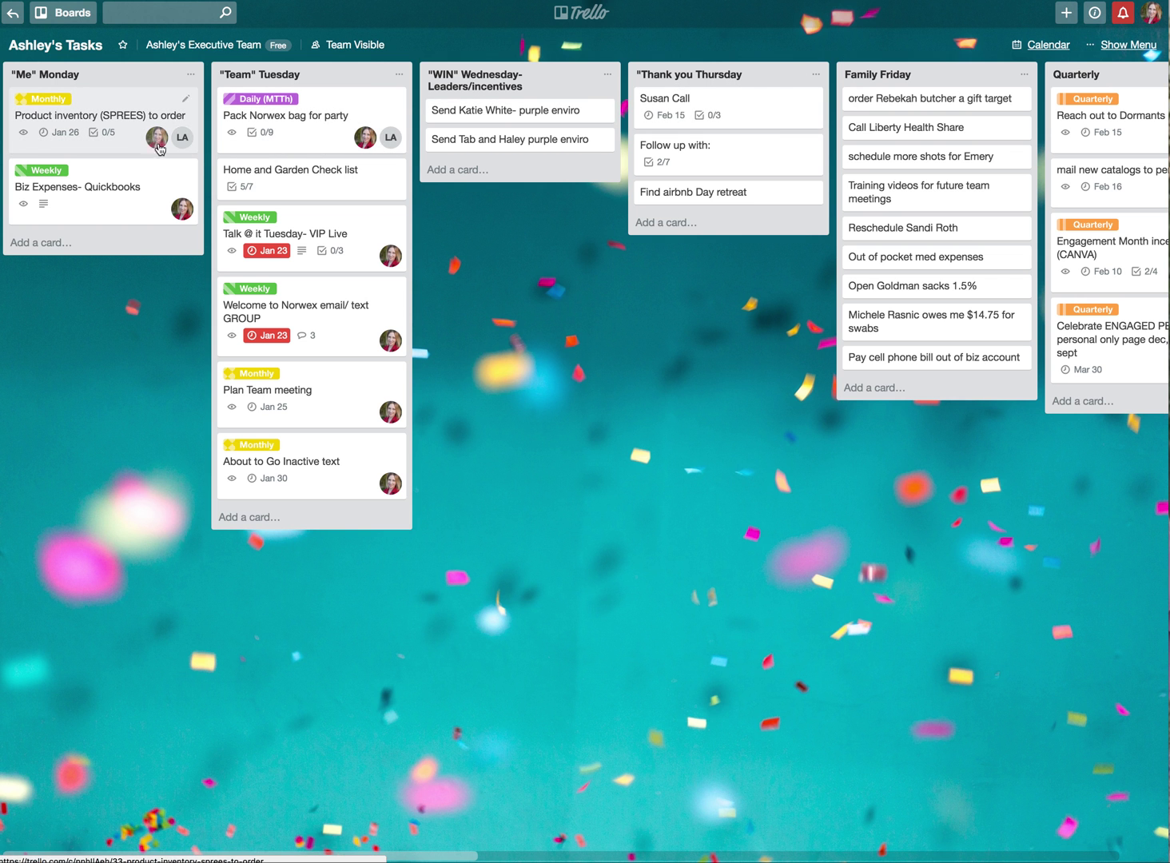
{"action": "left_click", "coordinate": [137, 188]}
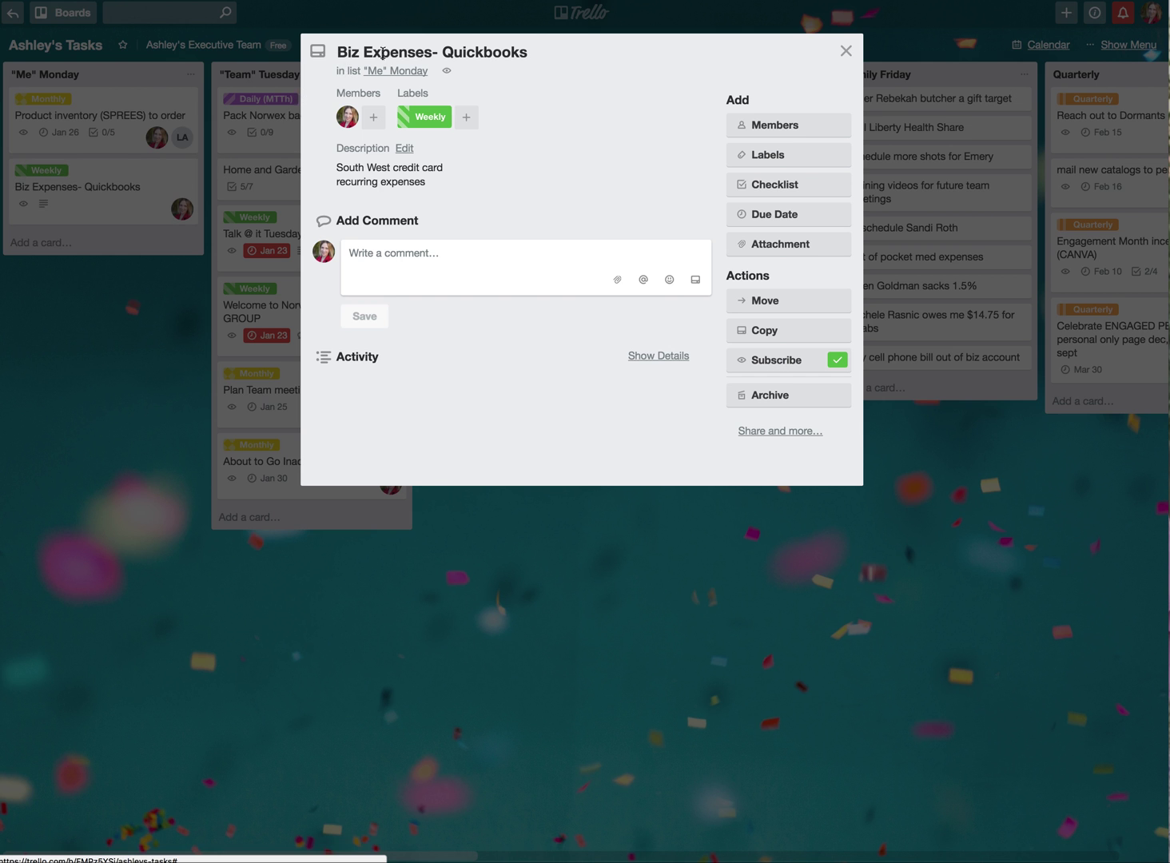
{"action": "left_click", "coordinate": [845, 51]}
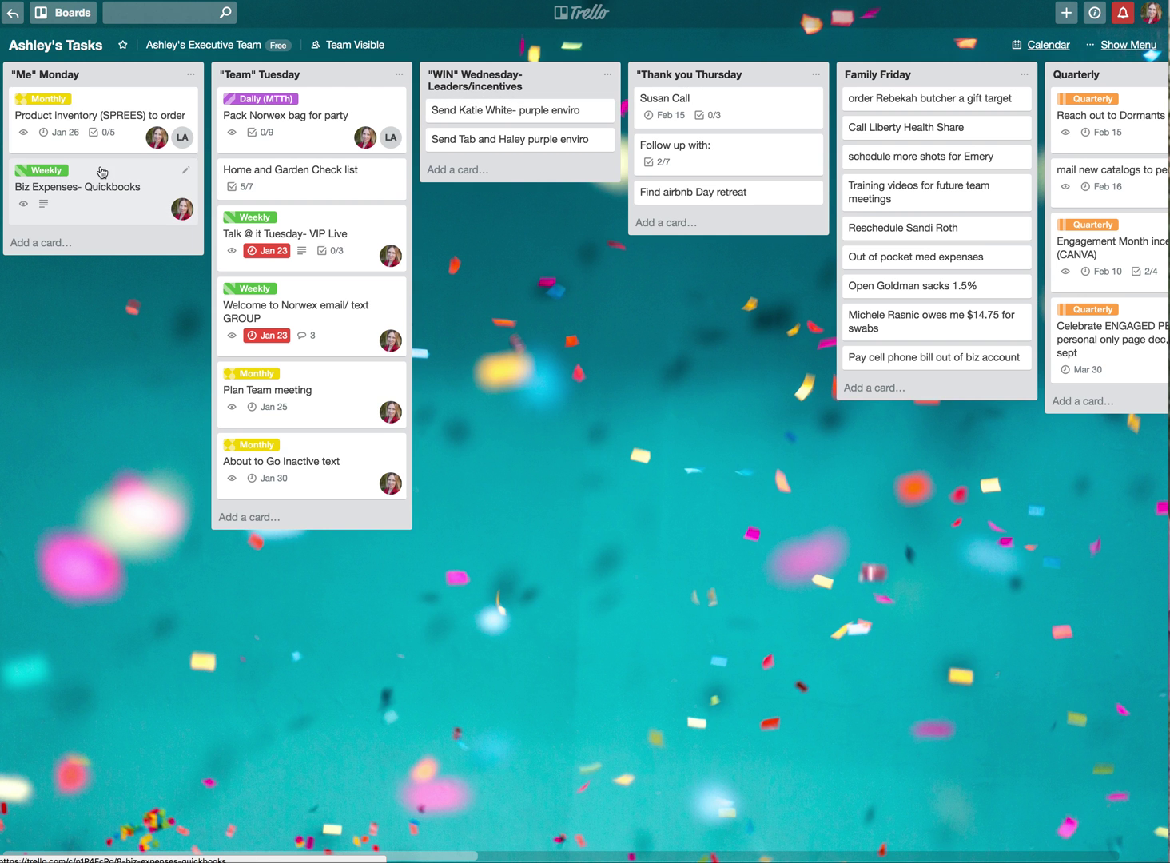
Step: Move the Biz Expenses- Quickbooks card to the end of the Weekly list and the Product inventory (SPREES) card to the top of Monthly
{"action": "left_click_drag", "start_coordinate": [87, 174], "coordinate": [987, 148]}
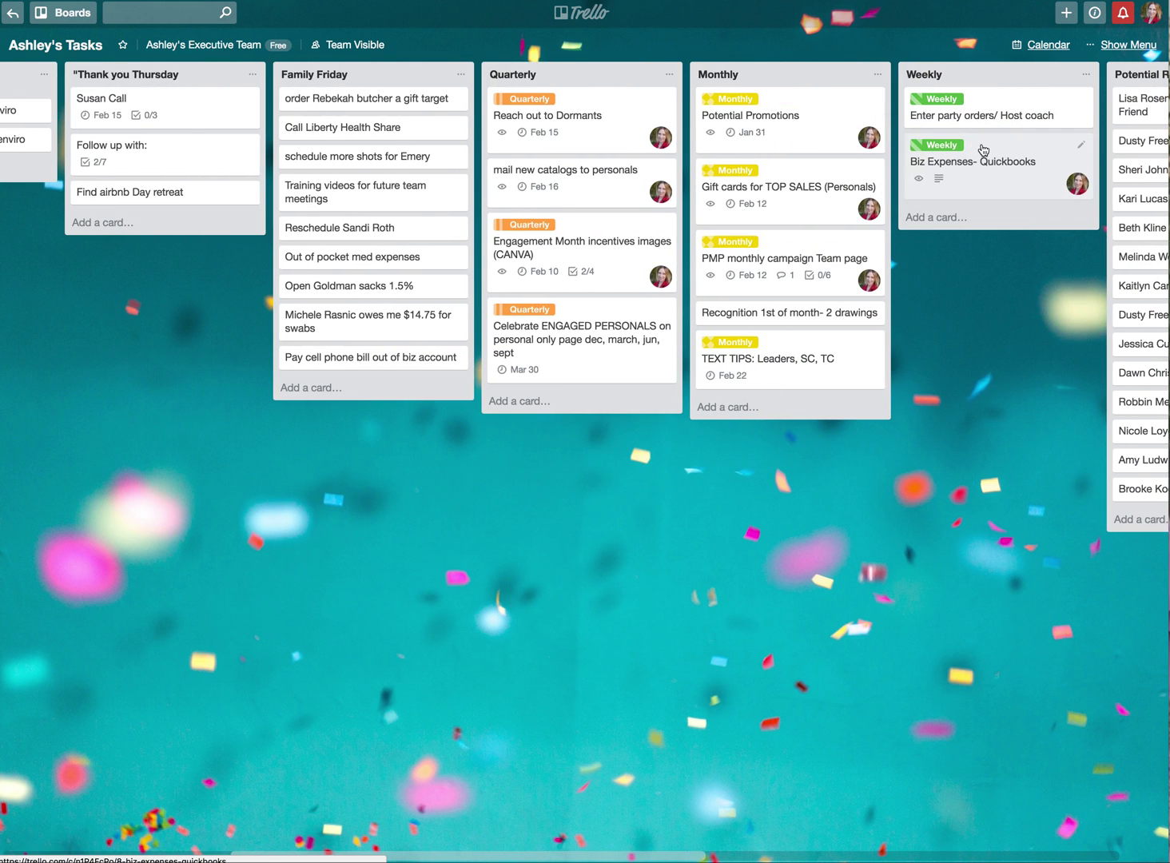
{"action": "scroll", "coordinate": [164, 207], "scroll_direction": "left", "scroll_amount": 10}
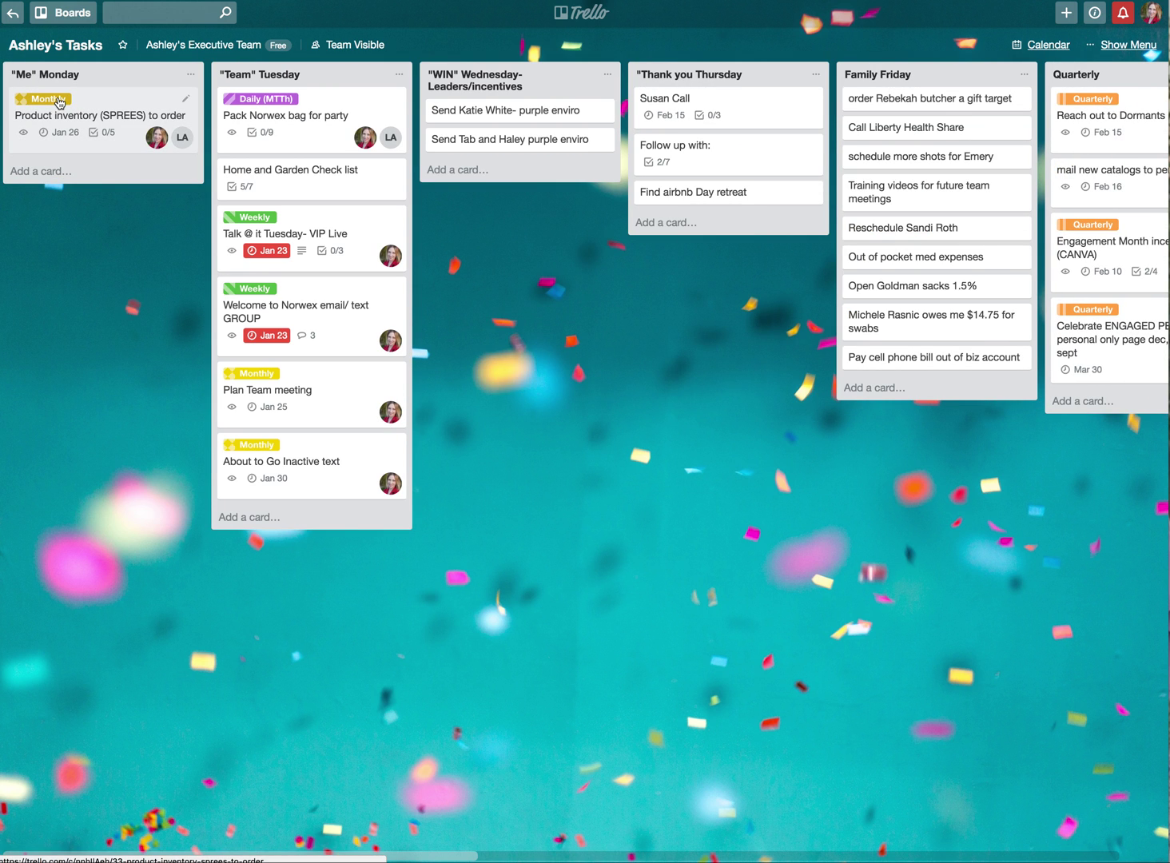
{"action": "left_click_drag", "start_coordinate": [51, 109], "coordinate": [928, 142]}
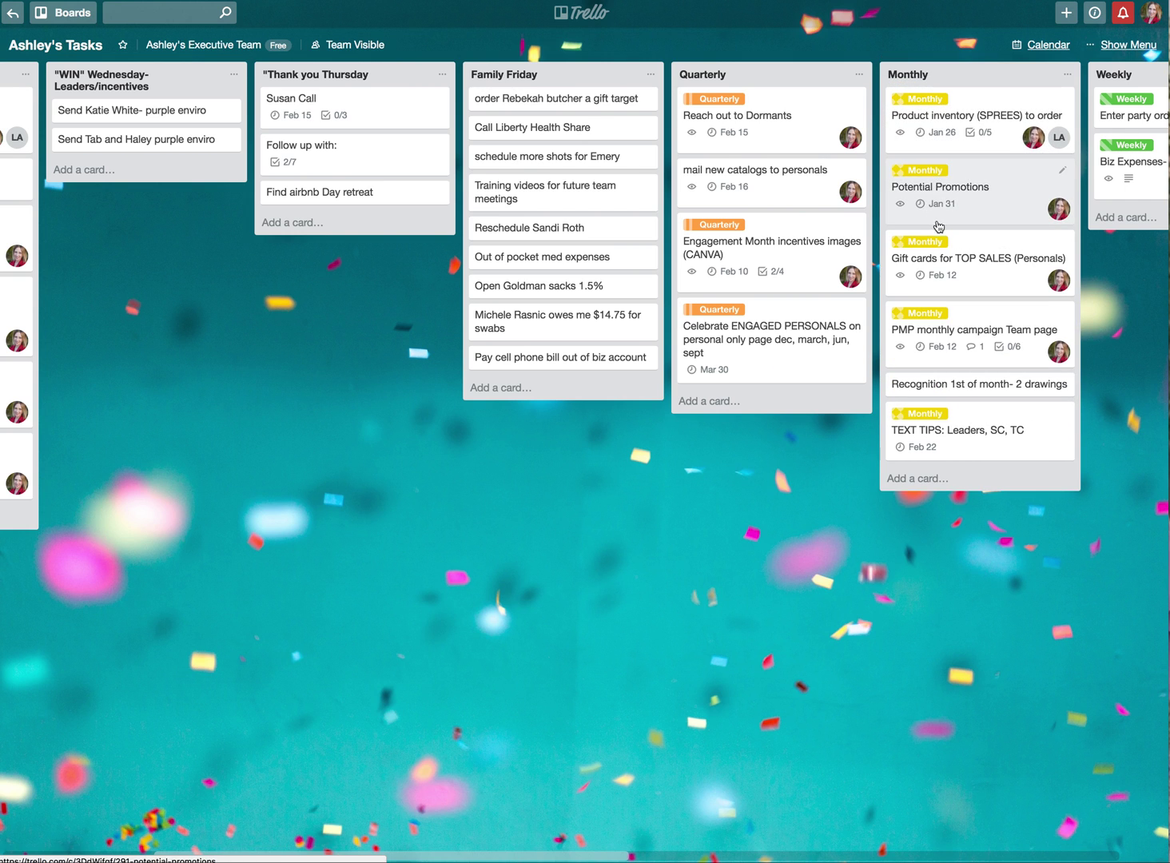
Step: Check the due date settings of the Product inventory (SPREES) to order card in the Monthly list, keeping its date
{"action": "left_click", "coordinate": [937, 115]}
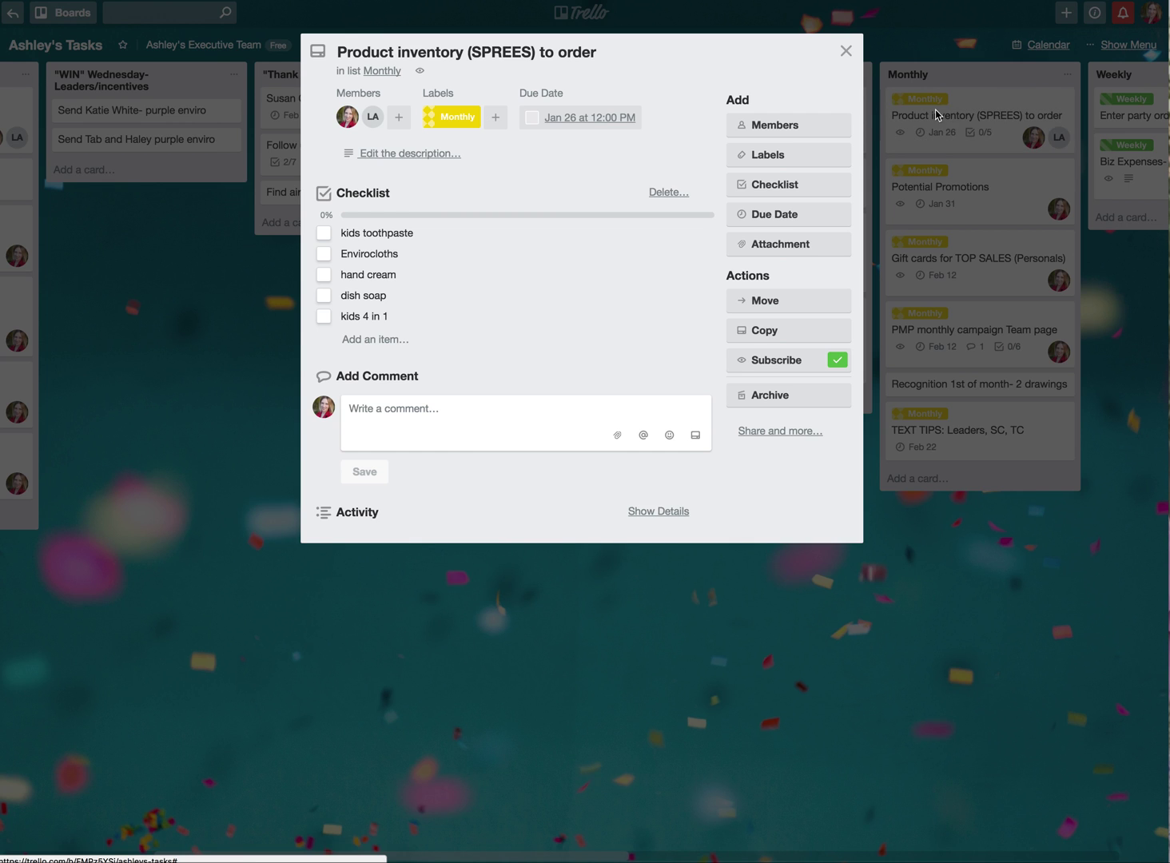
{"action": "left_click", "coordinate": [788, 221]}
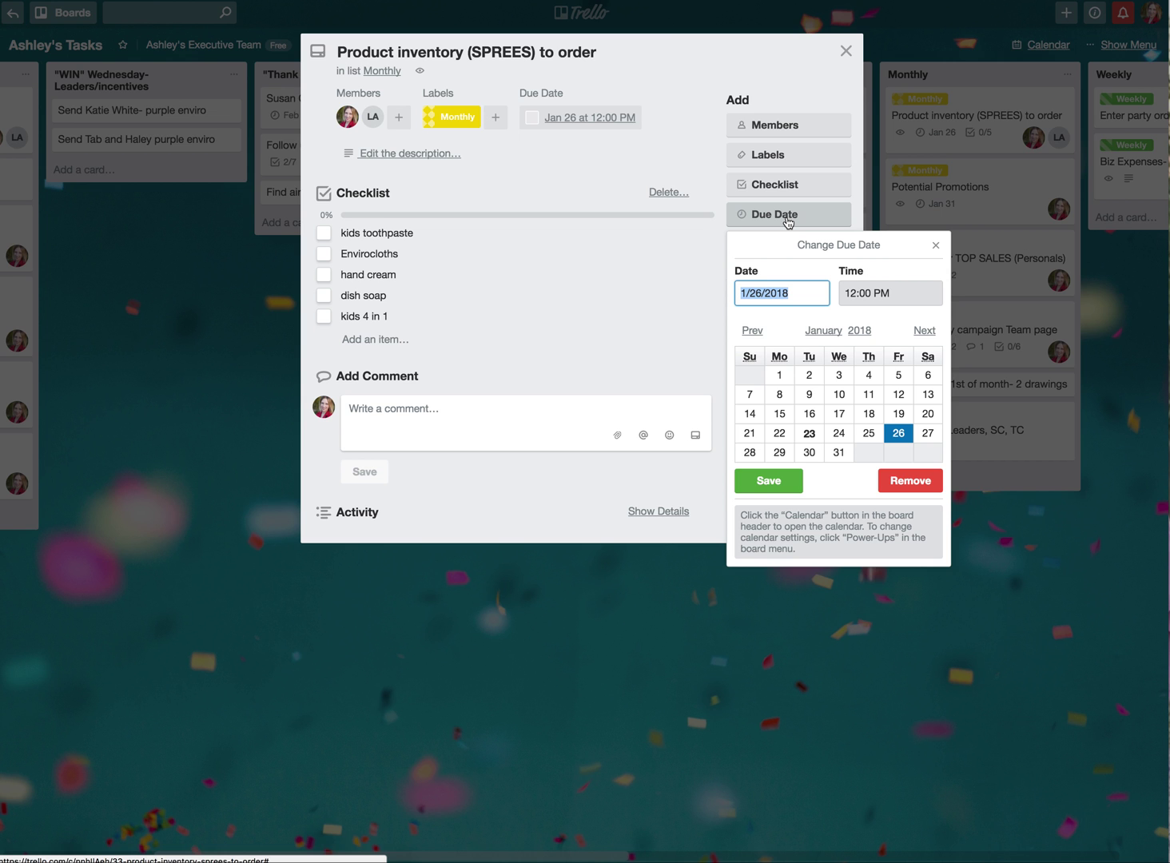
{"action": "left_click", "coordinate": [766, 479]}
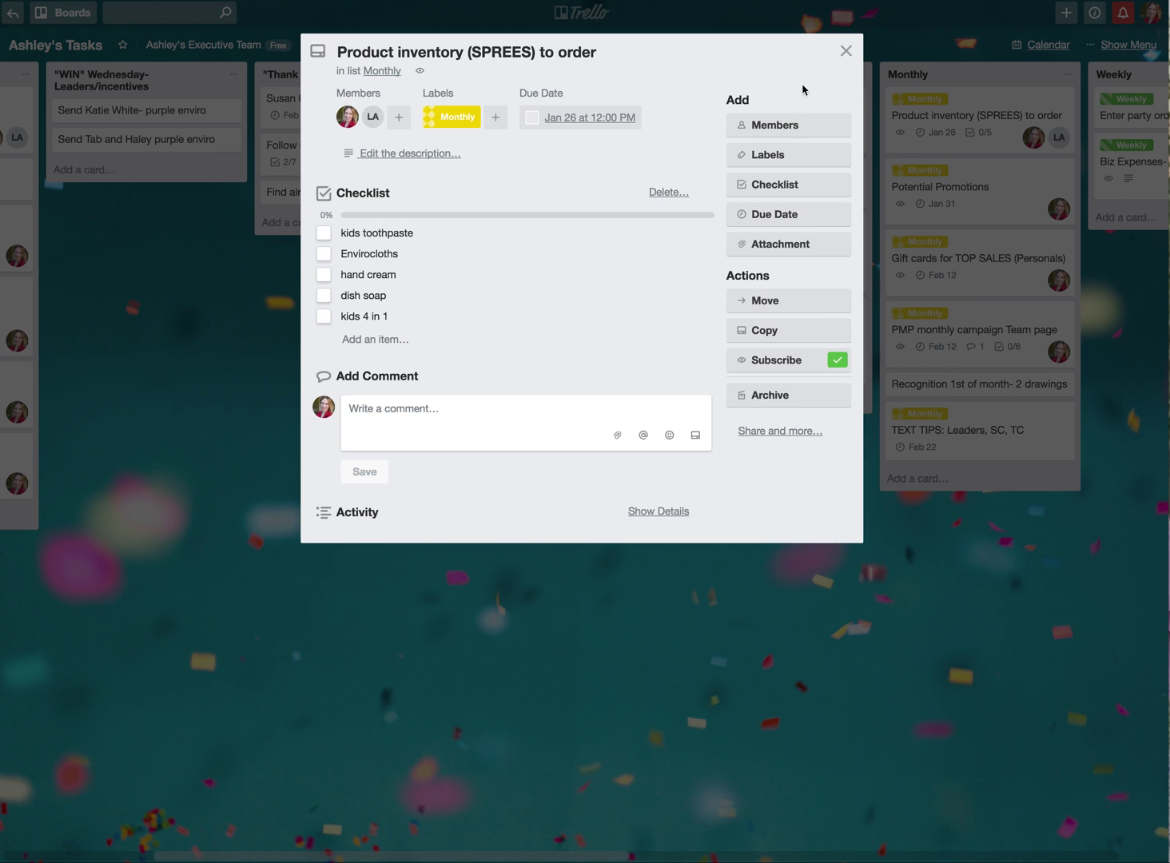
{"action": "left_click", "coordinate": [850, 54]}
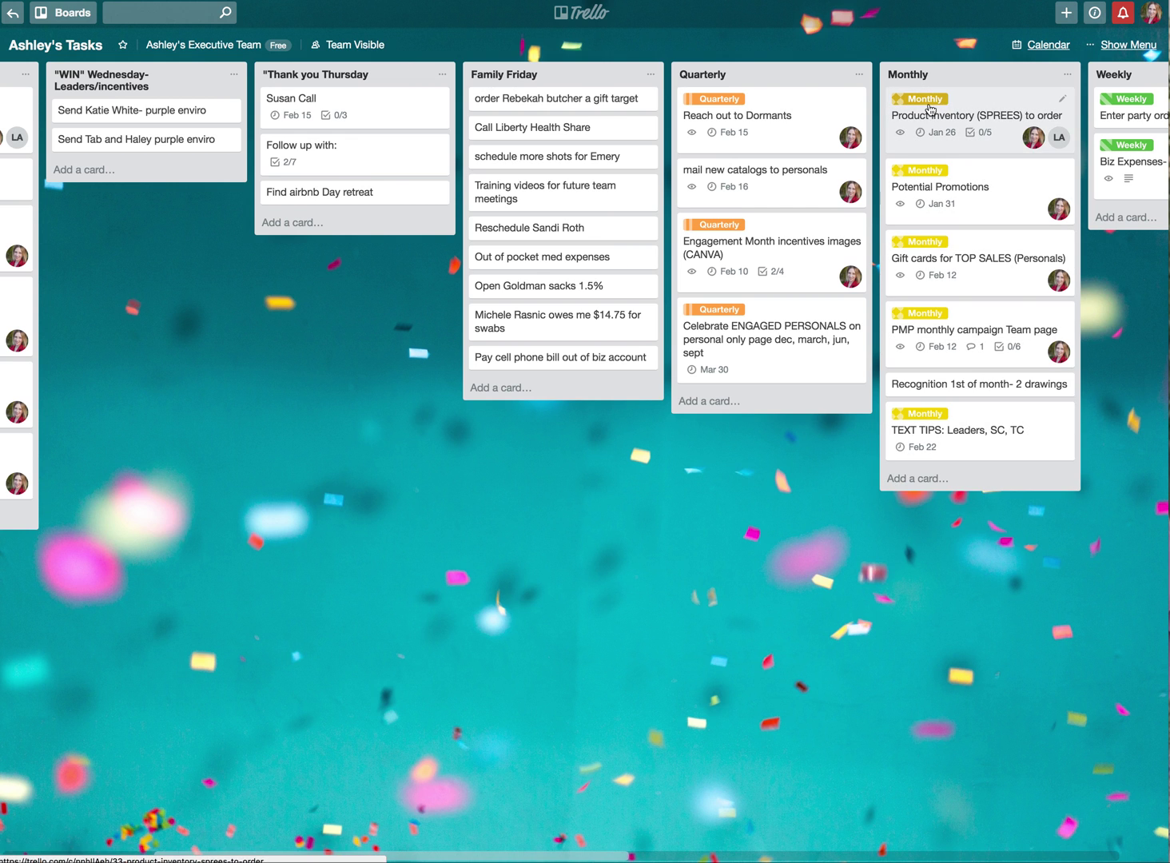
{"action": "scroll", "coordinate": [926, 183], "scroll_direction": "left", "scroll_amount": 5}
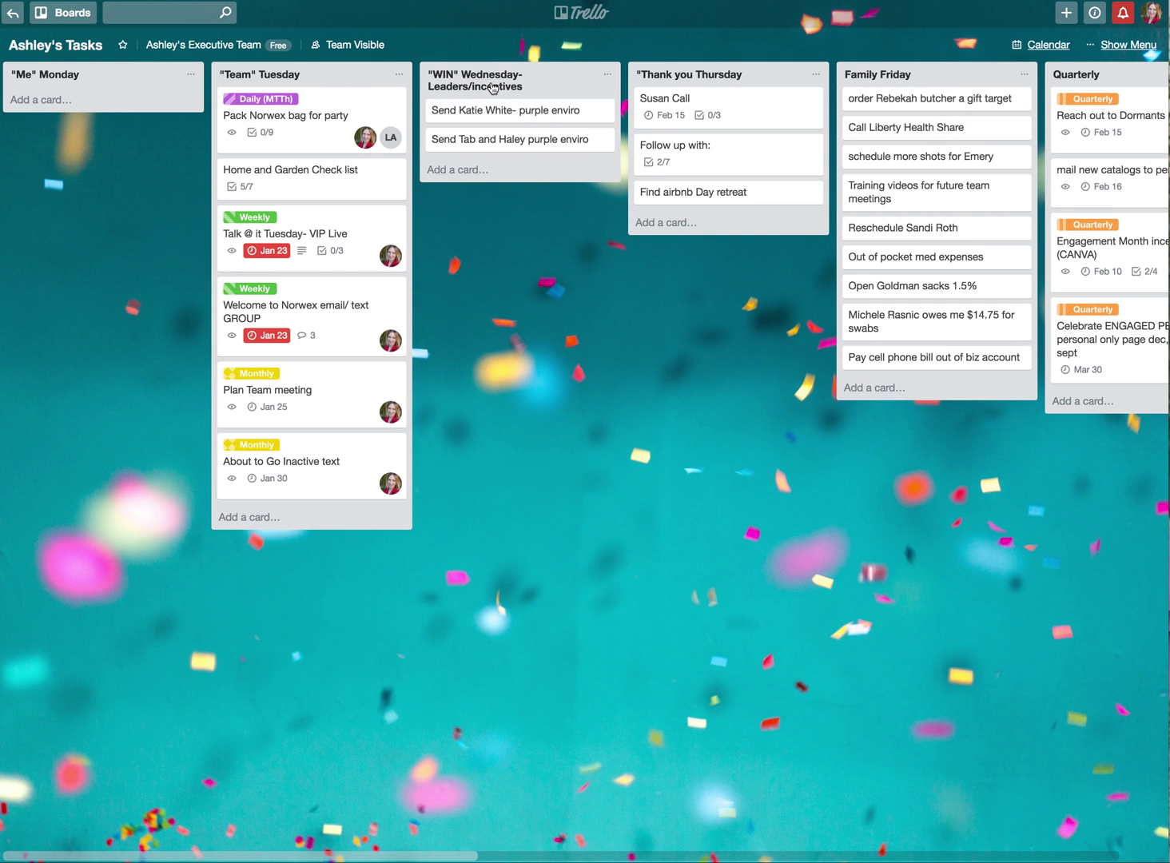
Step: Look at the archive options of the second purple enviro card in the "WIN" Wednesday list and at the card search
{"action": "left_click", "coordinate": [508, 141]}
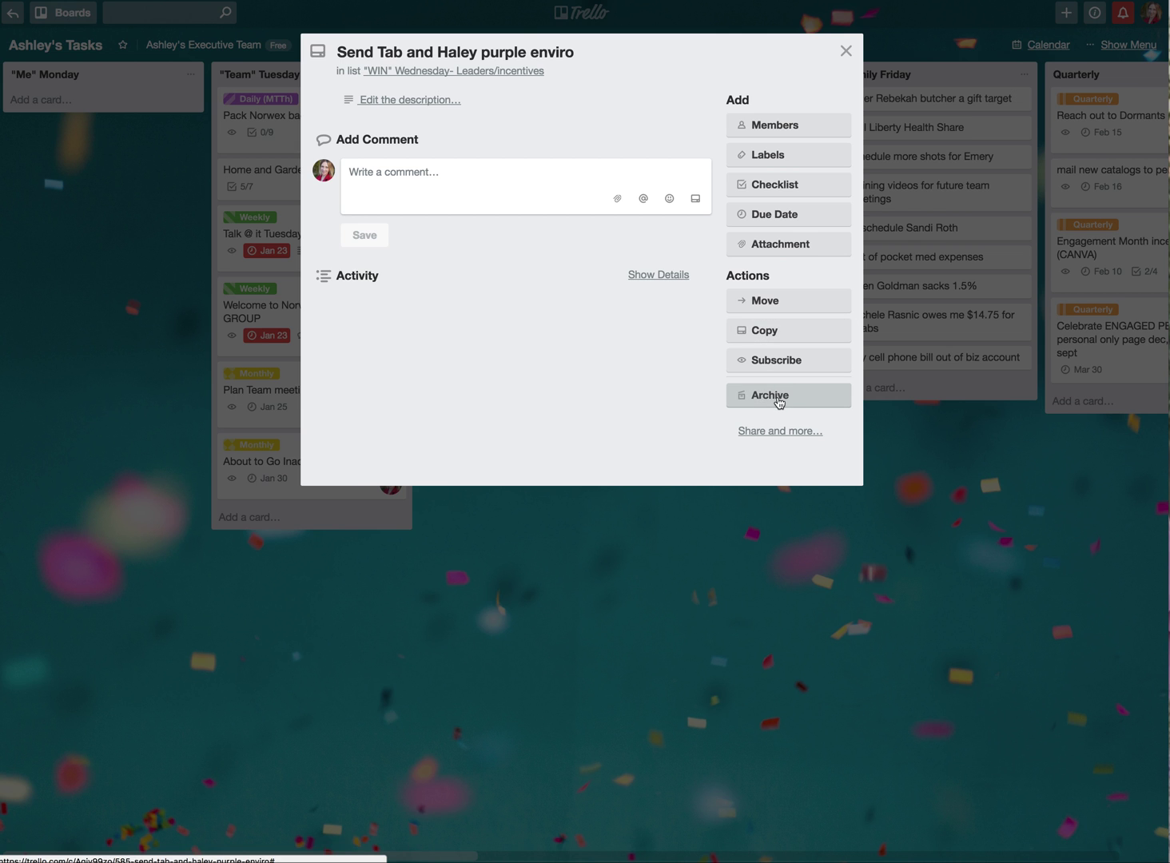
{"action": "left_click", "coordinate": [846, 51]}
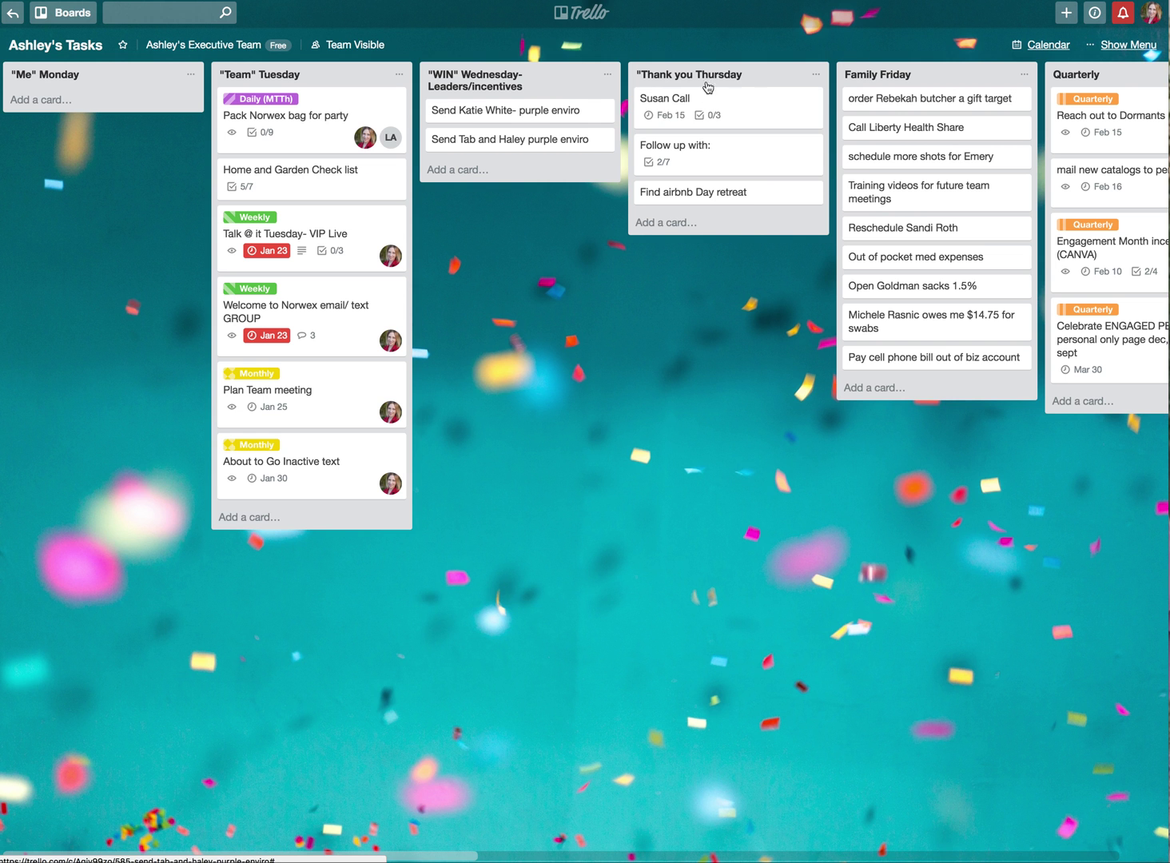
{"action": "left_click", "coordinate": [604, 141]}
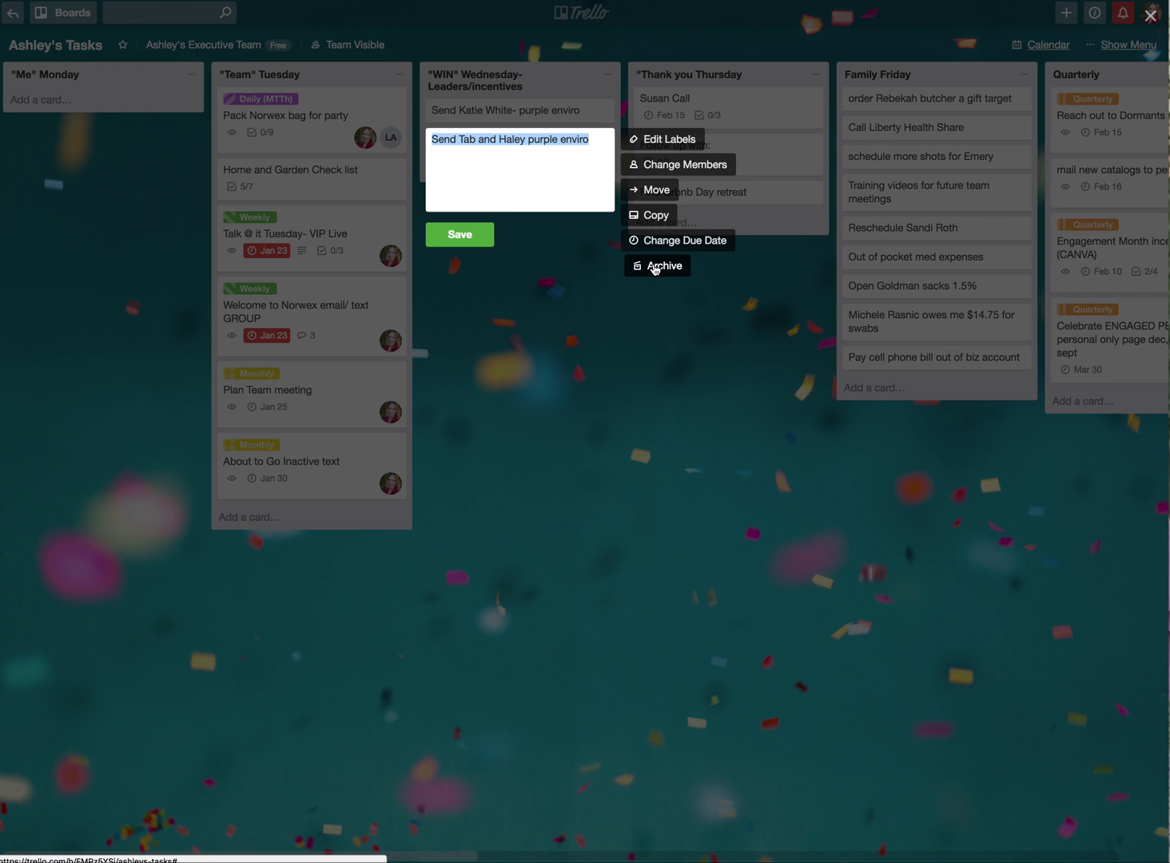
{"action": "left_click", "coordinate": [475, 241]}
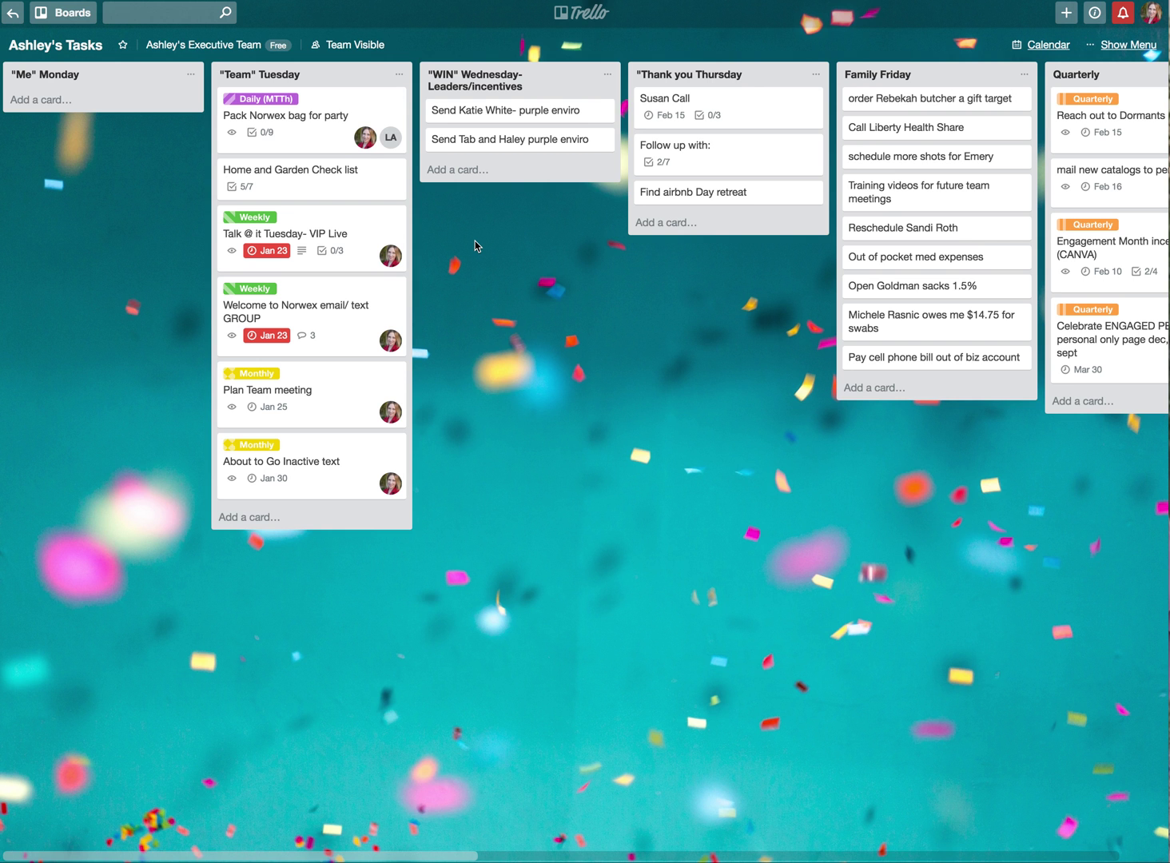
{"action": "left_click", "coordinate": [185, 16]}
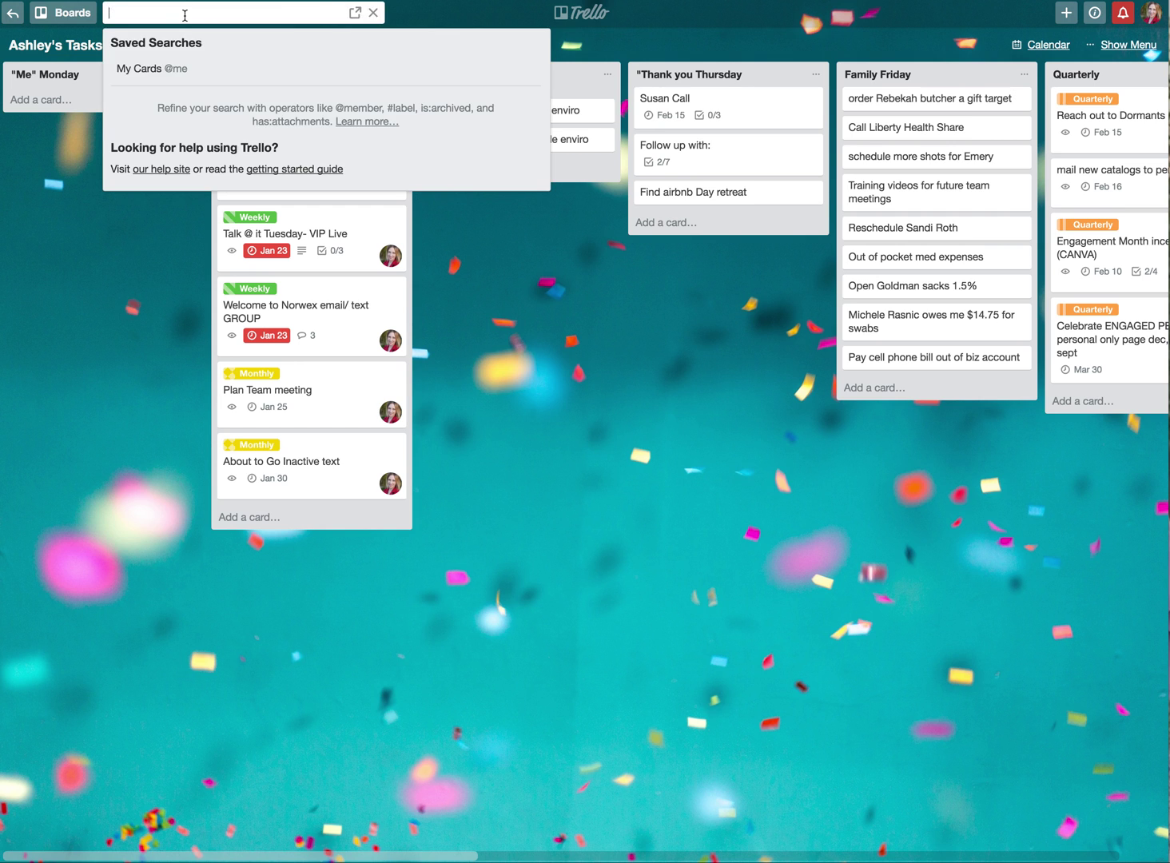
{"action": "left_click", "coordinate": [486, 350]}
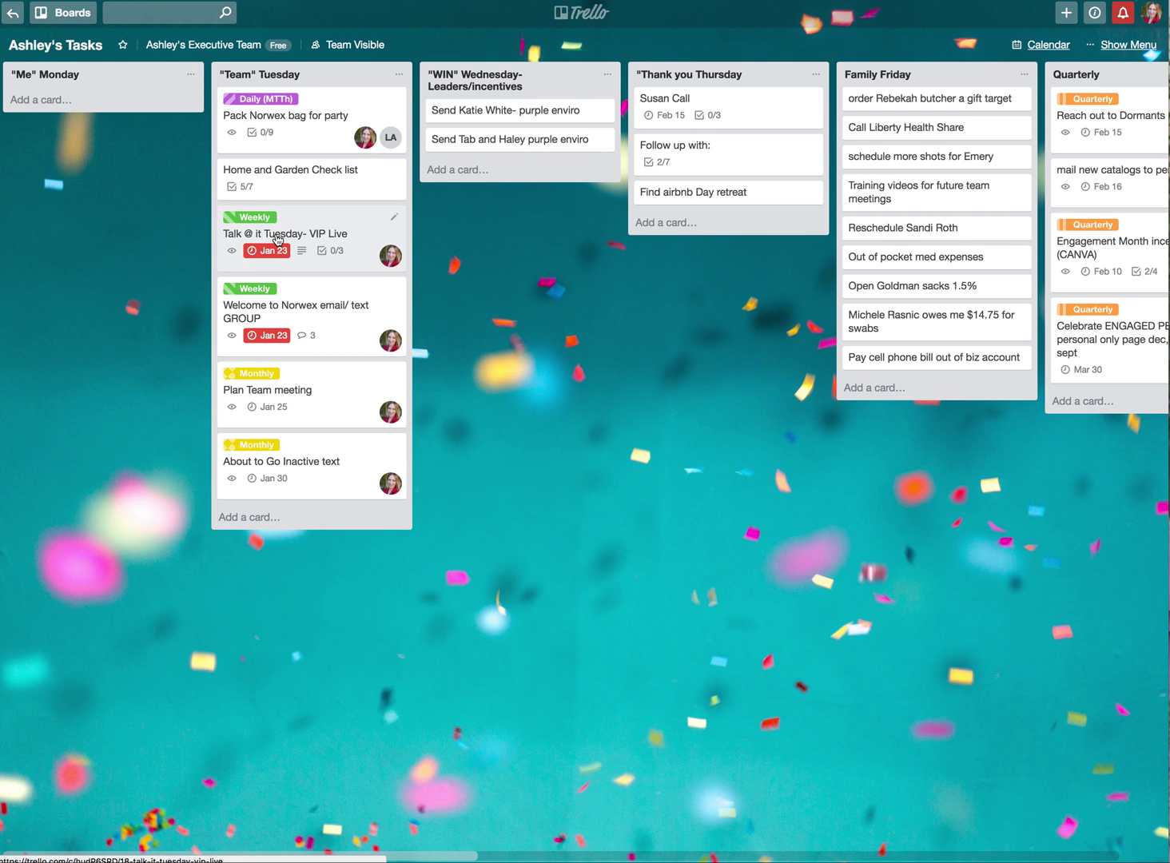
Step: Move the empty "Me" Monday list between Family Friday and Quarterly, and review the Pack Norwex bag for party checklist
{"action": "left_click_drag", "start_coordinate": [93, 82], "coordinate": [938, 93]}
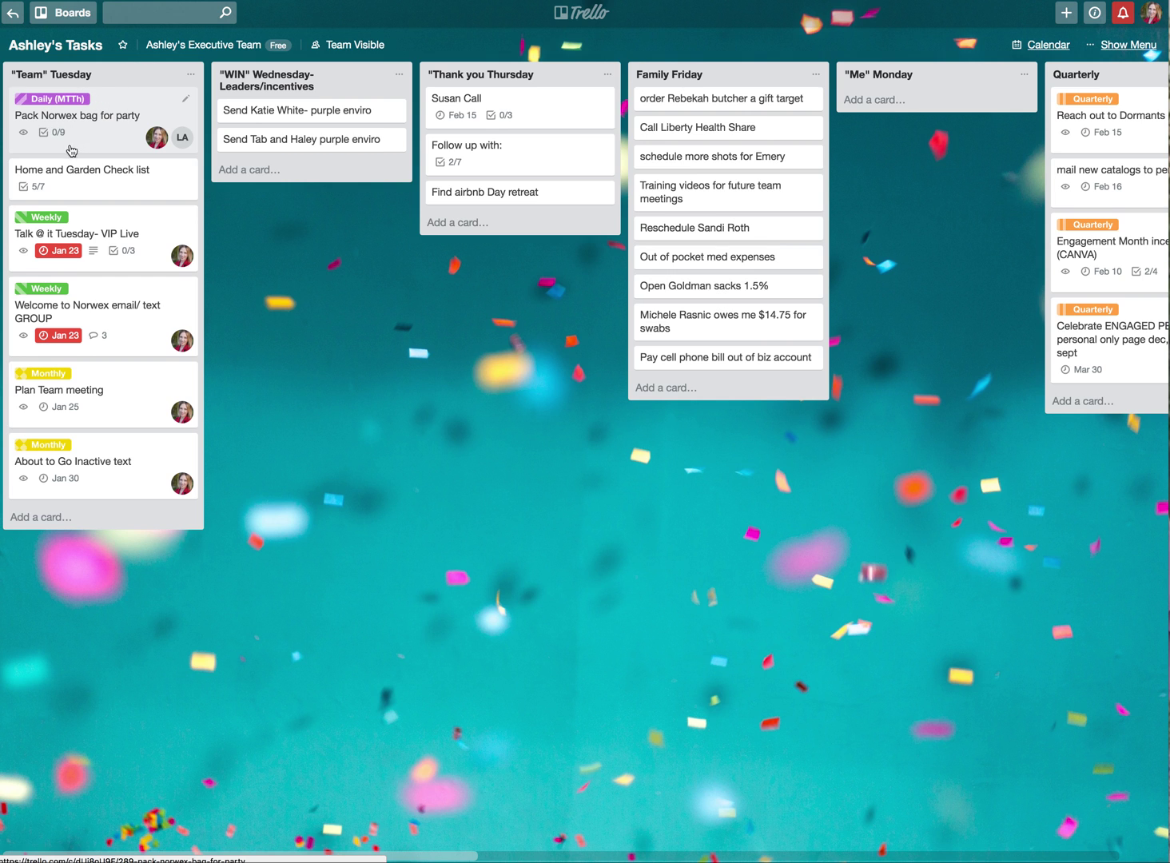
{"action": "left_click", "coordinate": [109, 125]}
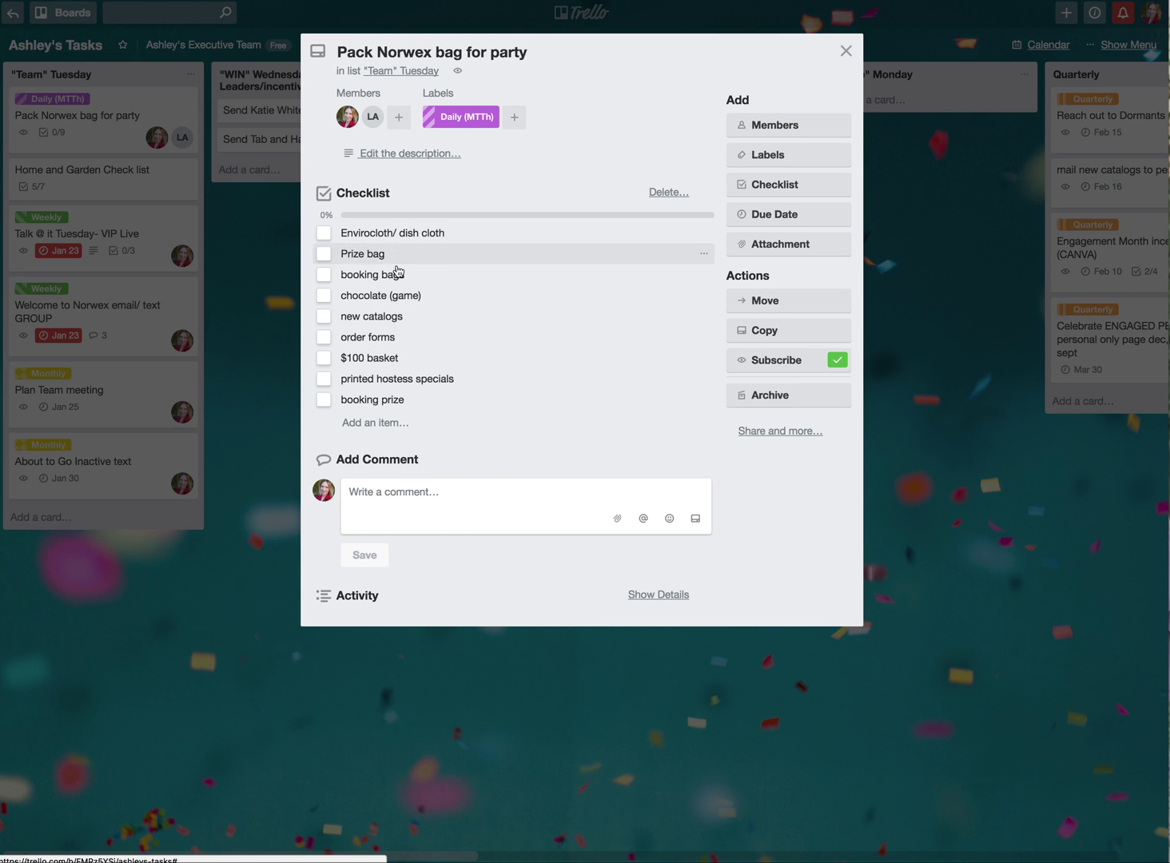
{"action": "left_click", "coordinate": [847, 51]}
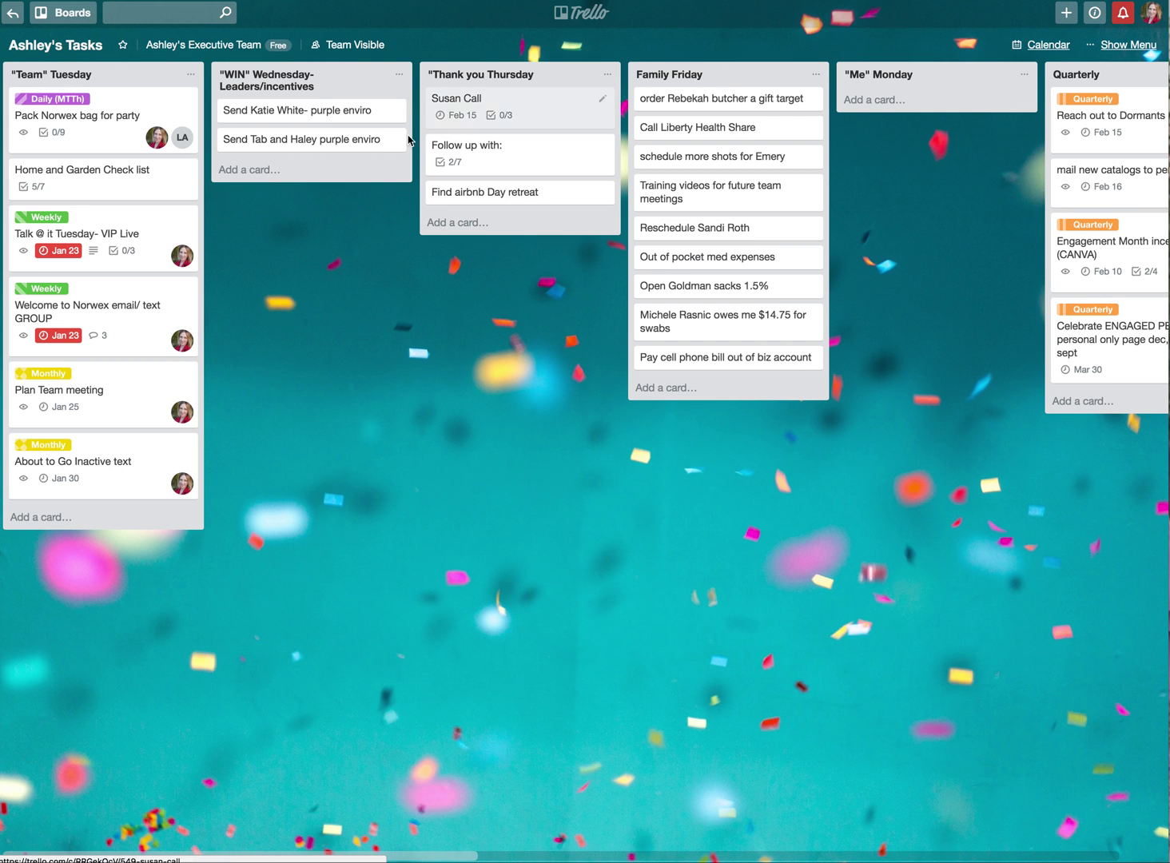
Step: Set the Talk @ it Tuesday- VIP Live card's due date to January 30, 2018, and move the card out of "Team" Tuesday
{"action": "left_click", "coordinate": [90, 224]}
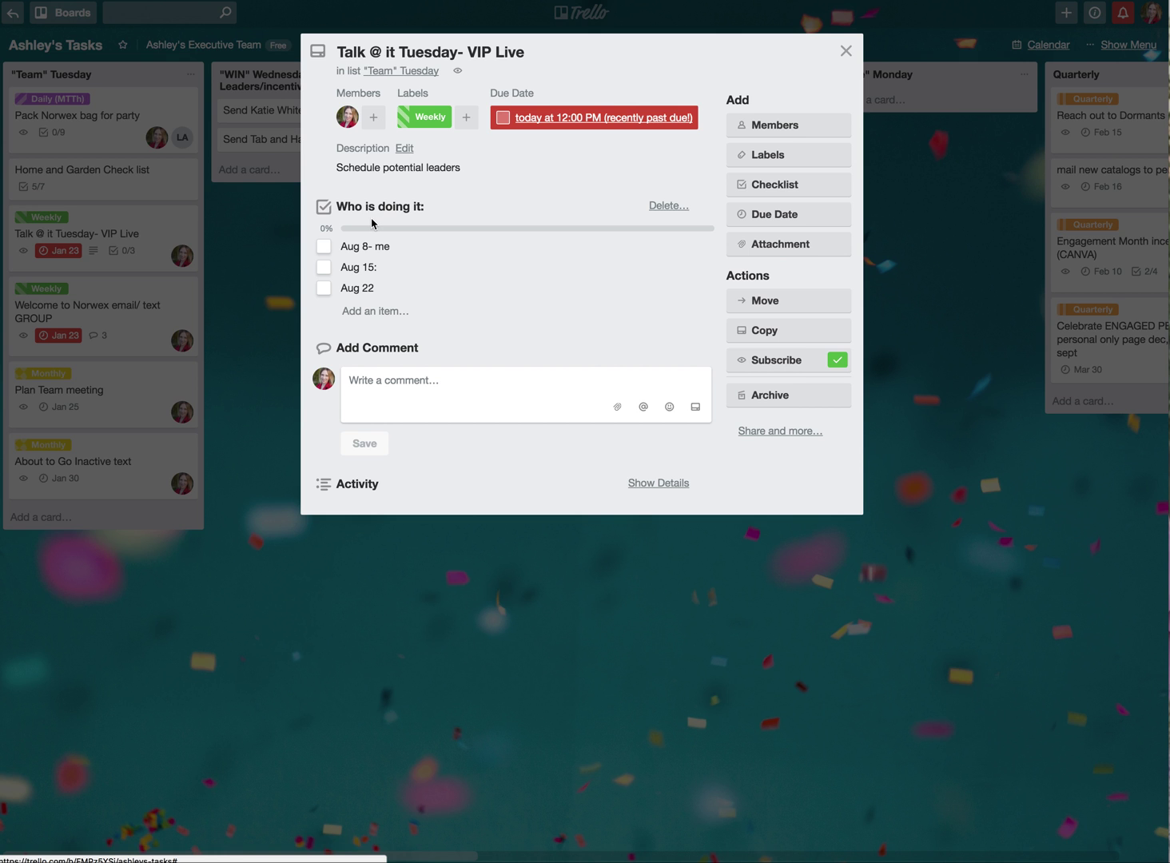
{"action": "left_click", "coordinate": [765, 214]}
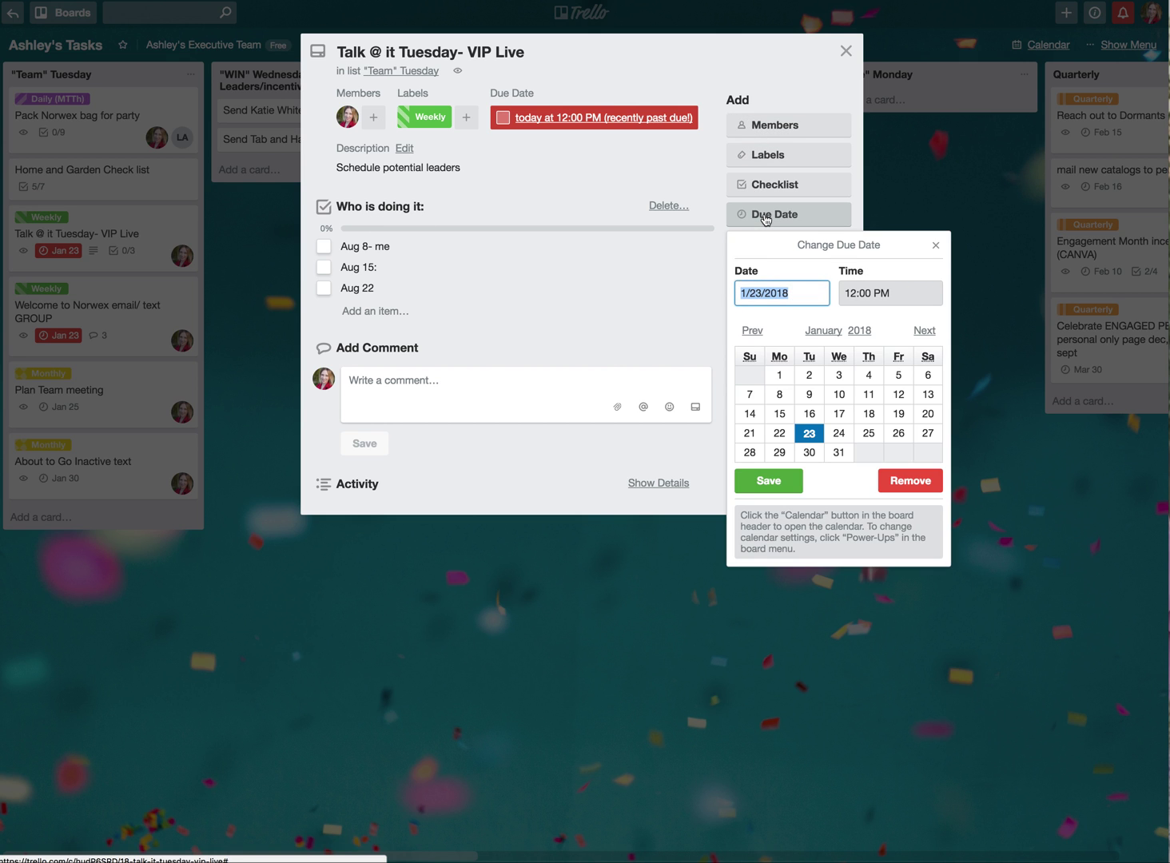
{"action": "left_click", "coordinate": [811, 453]}
{"action": "left_click", "coordinate": [767, 479]}
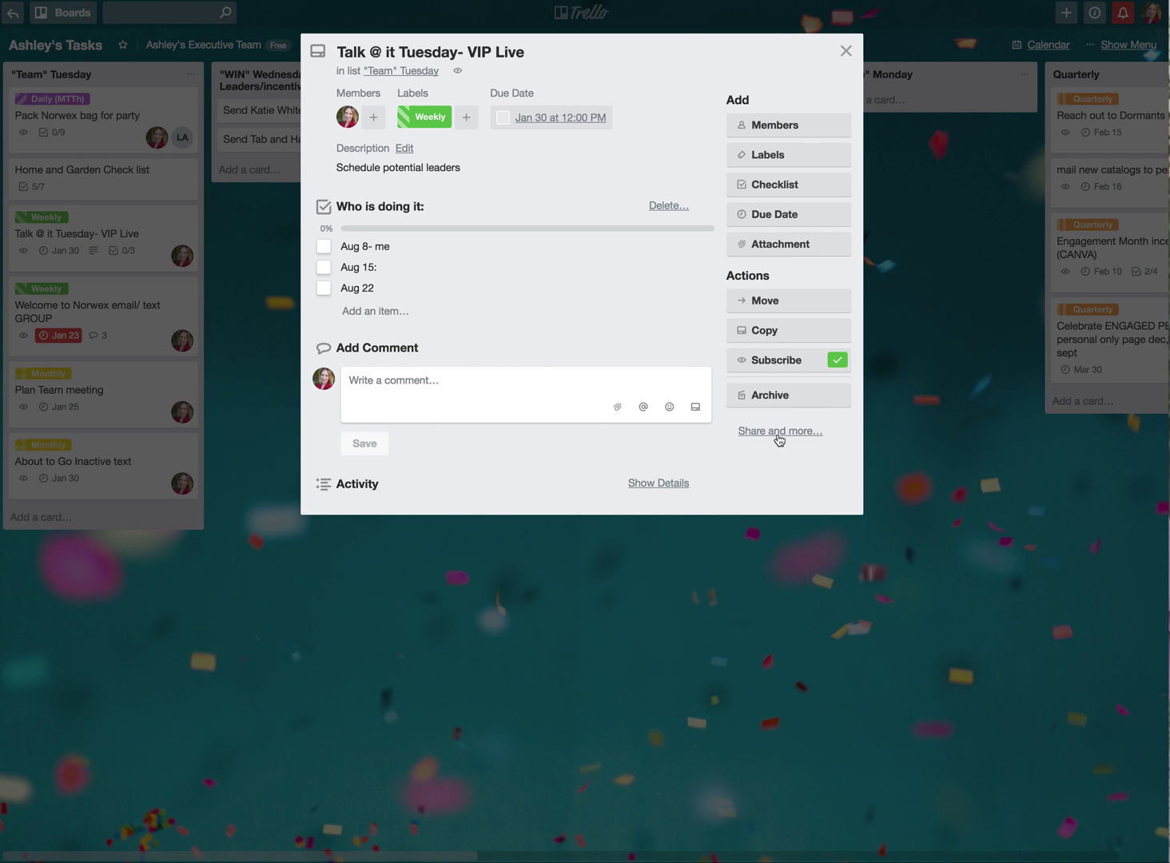
{"action": "left_click", "coordinate": [844, 52]}
{"action": "left_click_drag", "start_coordinate": [56, 227], "coordinate": [919, 229]}
{"action": "scroll", "coordinate": [366, 146], "scroll_direction": "left", "scroll_amount": 8}
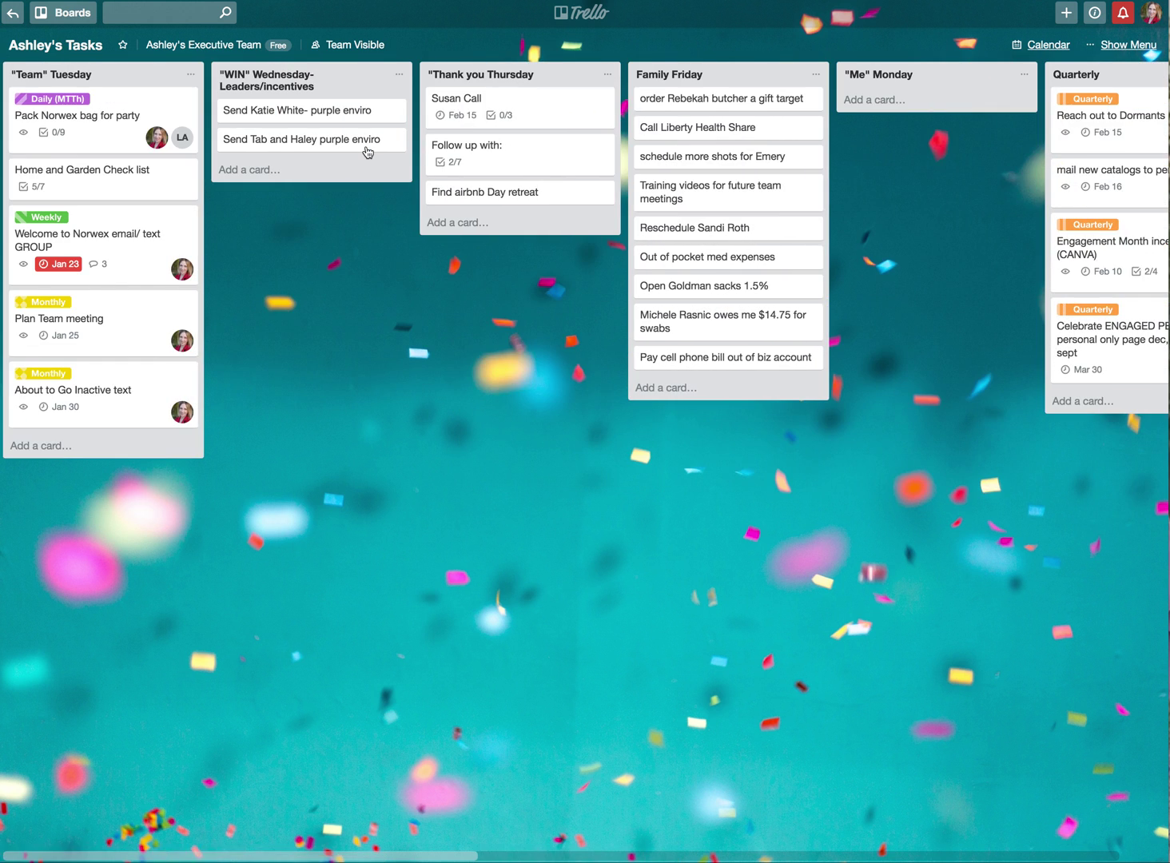
Step: Review the Welcome to Norwex email/ text GROUP card with its due date settings, and the Plan Team meeting card
{"action": "left_click", "coordinate": [103, 238]}
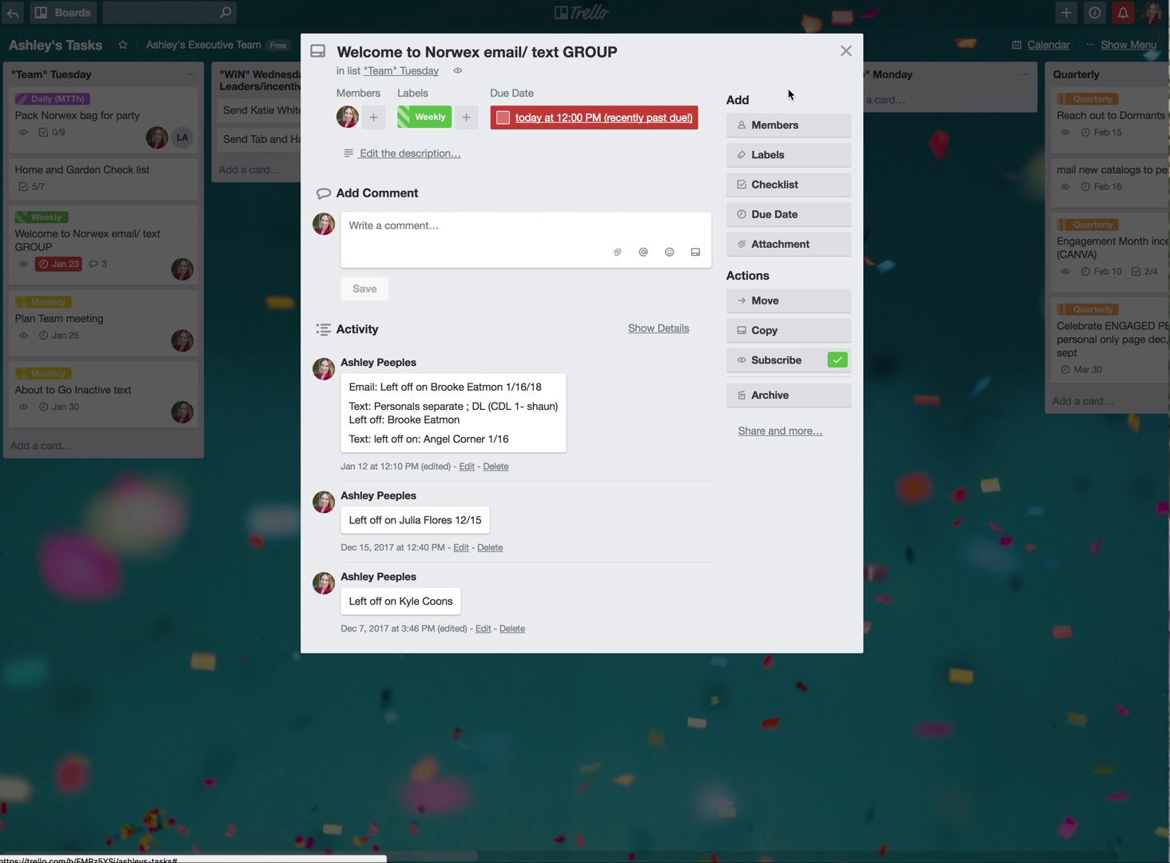
{"action": "left_click", "coordinate": [795, 215]}
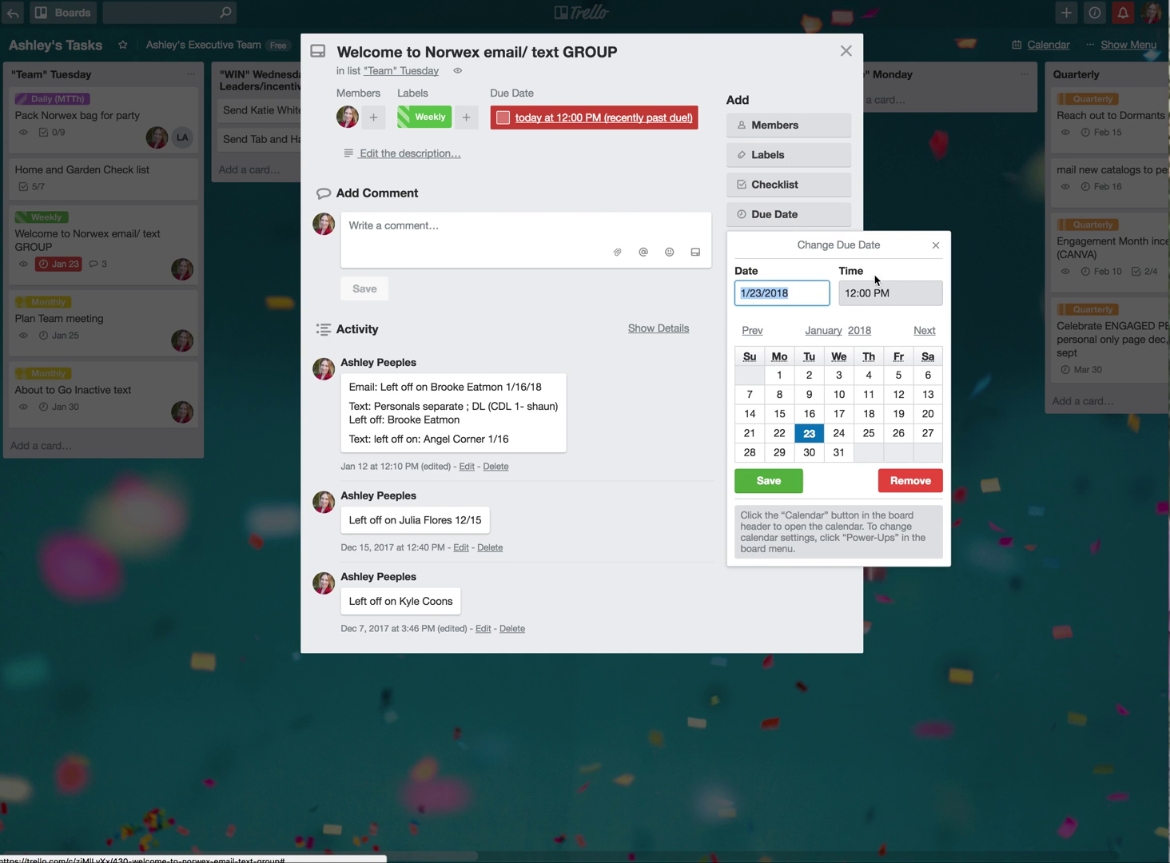
{"action": "left_click", "coordinate": [936, 245]}
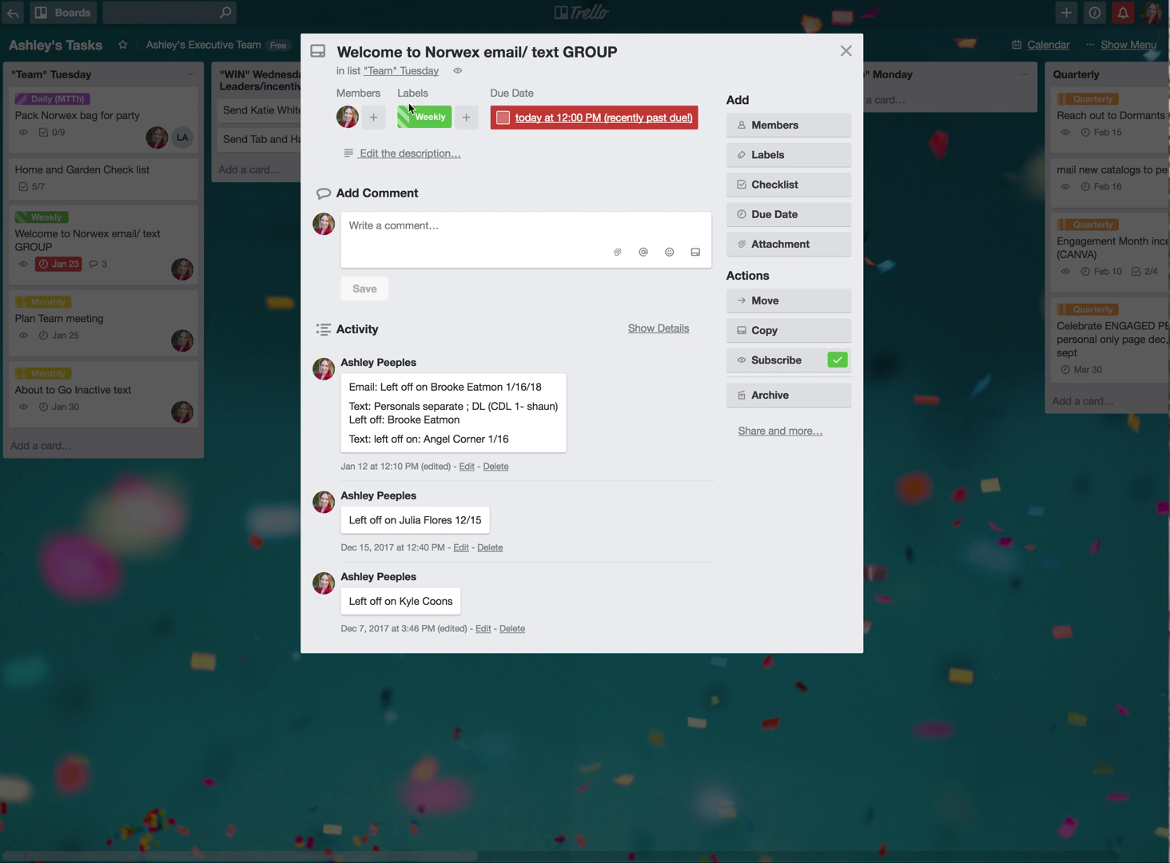
{"action": "left_click", "coordinate": [845, 51]}
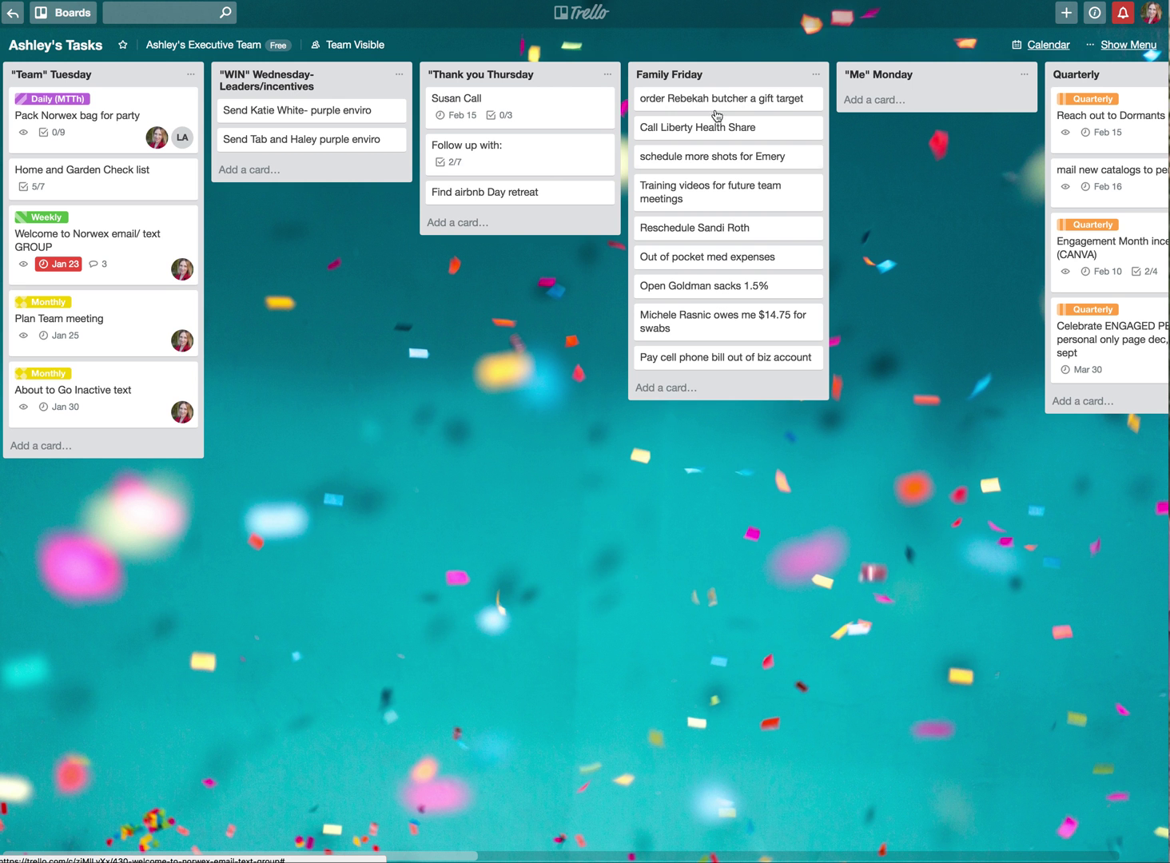
{"action": "left_click", "coordinate": [80, 320]}
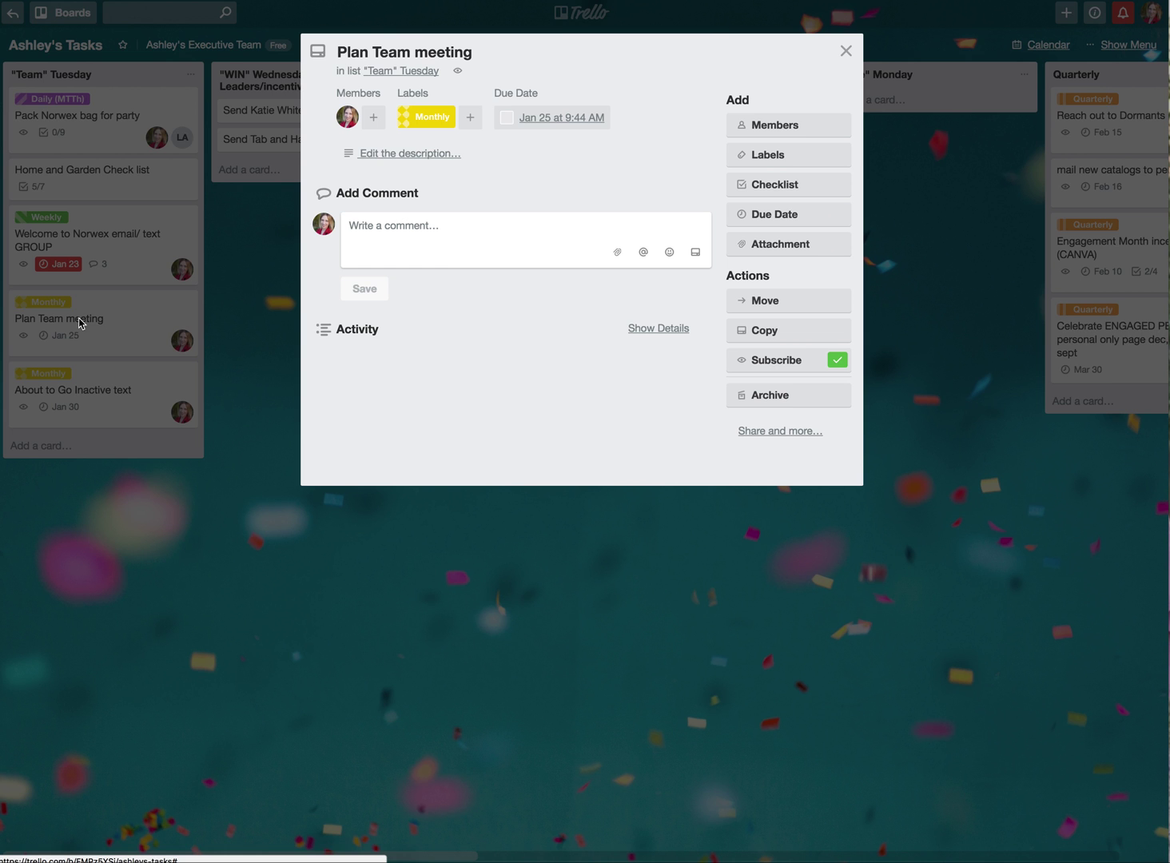
{"action": "left_click", "coordinate": [255, 321]}
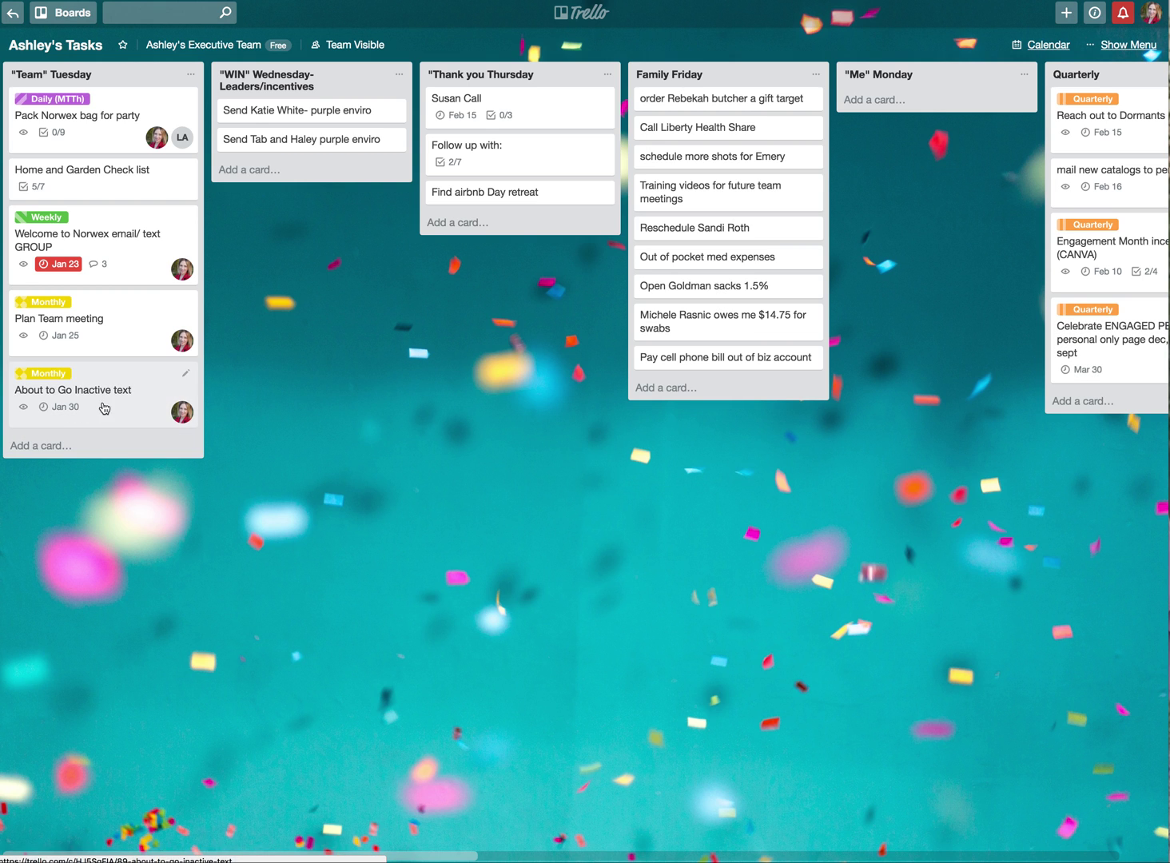
Step: Switch to the FB team meetings board and review the Find Testimonial for March card's checklist
{"action": "left_click", "coordinate": [15, 18]}
{"action": "left_click", "coordinate": [245, 496]}
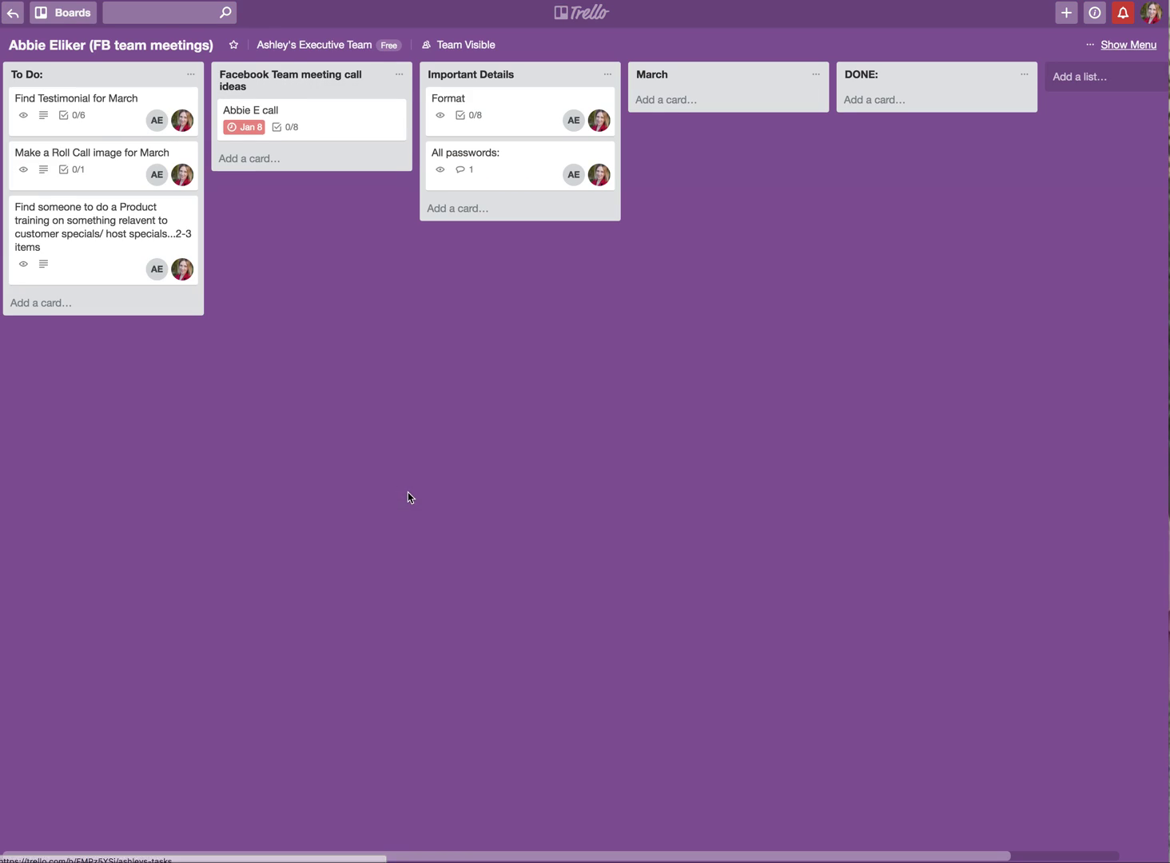
{"action": "left_click", "coordinate": [85, 110]}
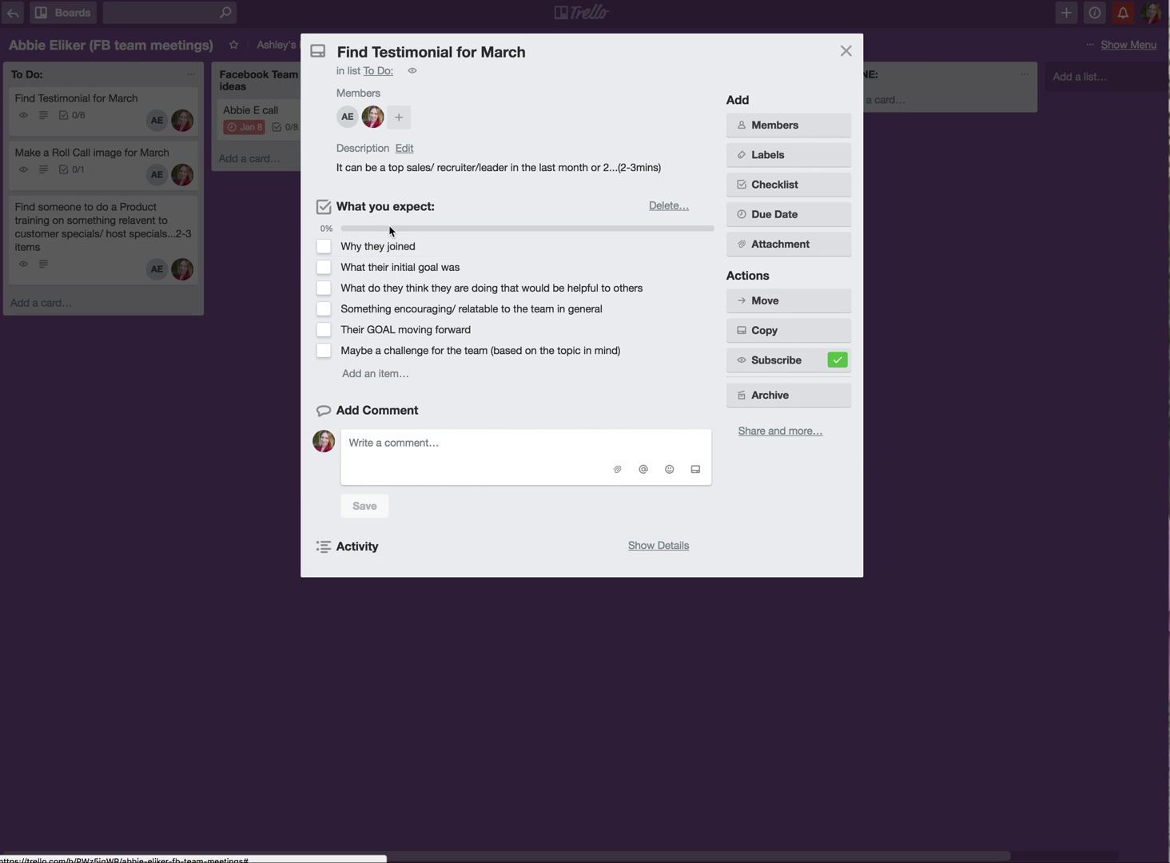
{"action": "left_click", "coordinate": [846, 50]}
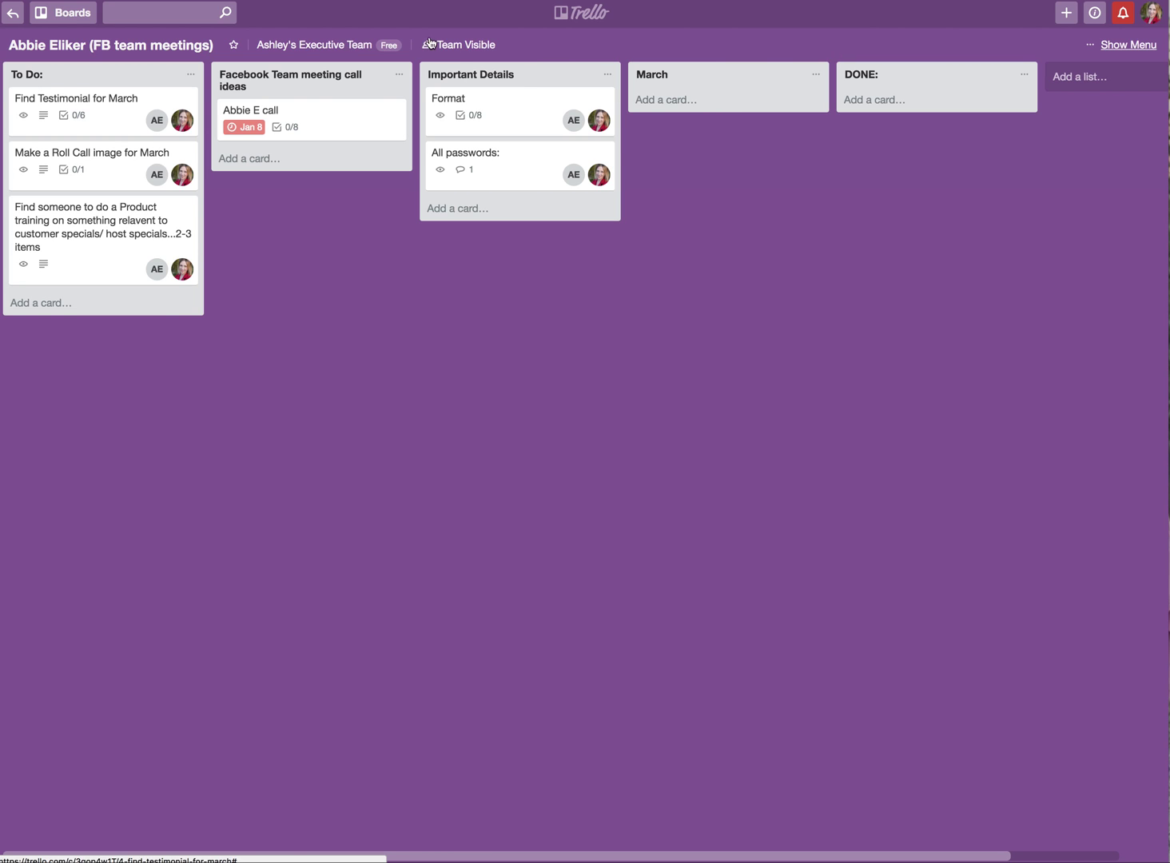
Step: Switch to the assistant's board and review the first card in the To do: (NOT SEEN YET) list
{"action": "left_click", "coordinate": [13, 12]}
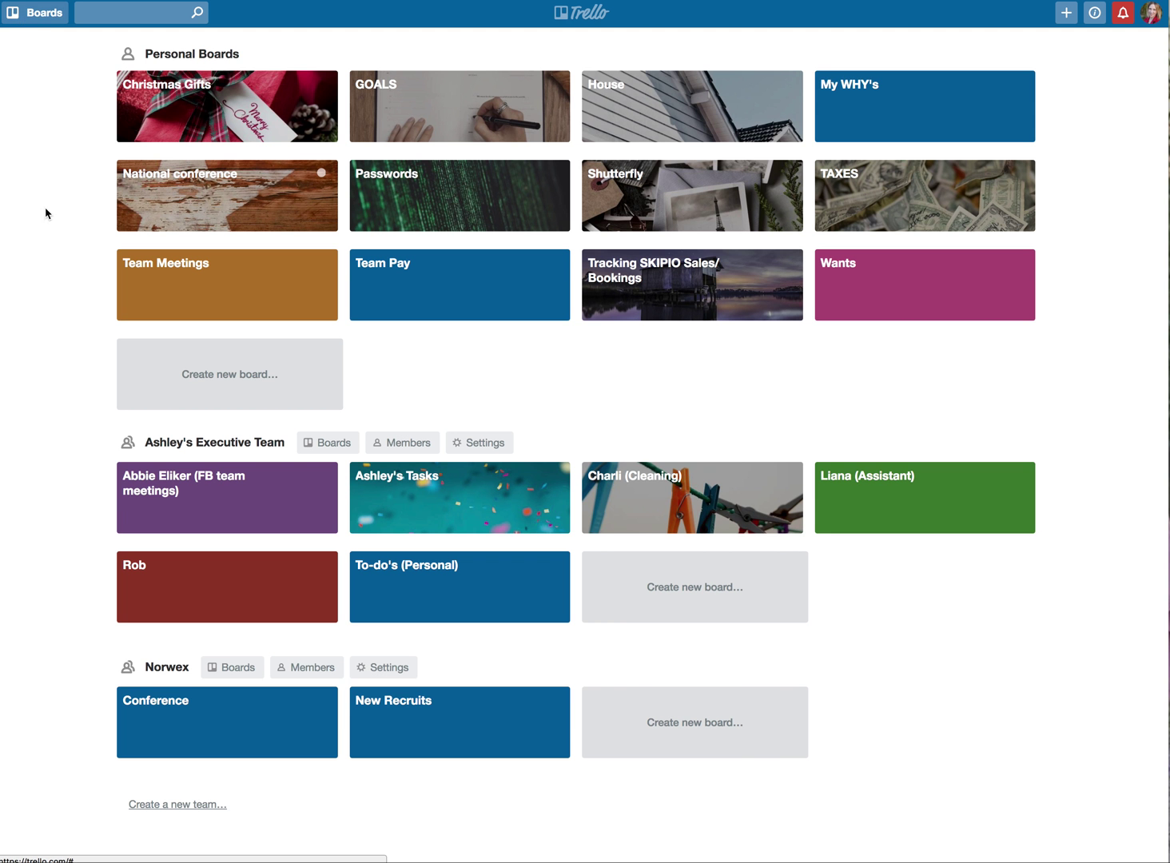
{"action": "left_click", "coordinate": [916, 489]}
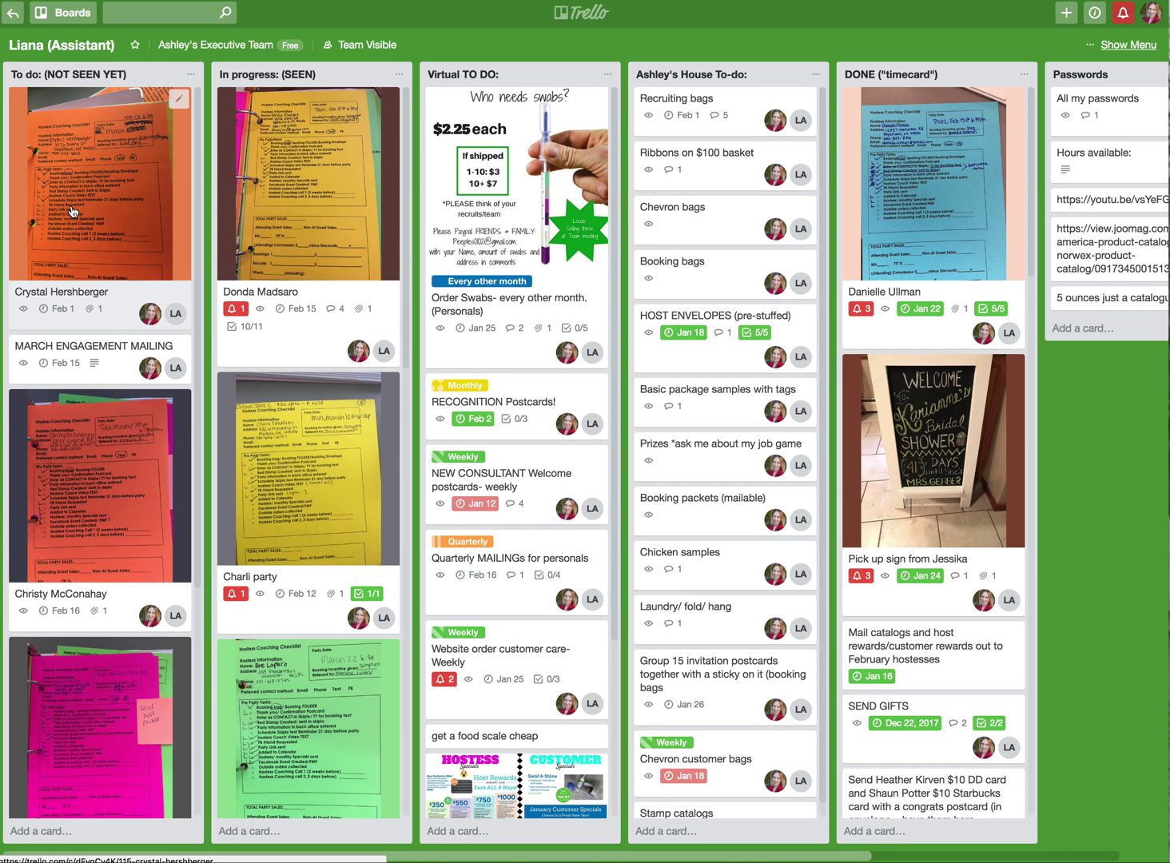
{"action": "left_click", "coordinate": [181, 100]}
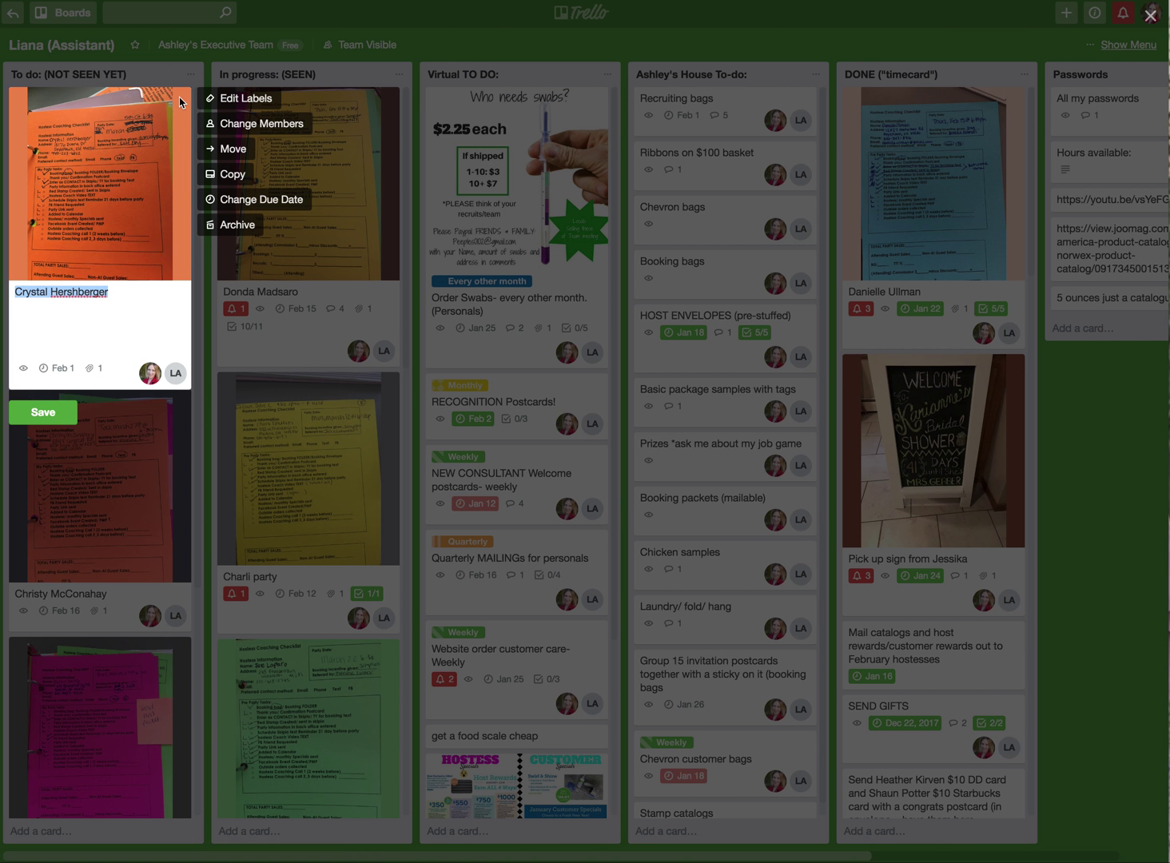
{"action": "left_click", "coordinate": [42, 414]}
{"action": "left_click", "coordinate": [92, 207]}
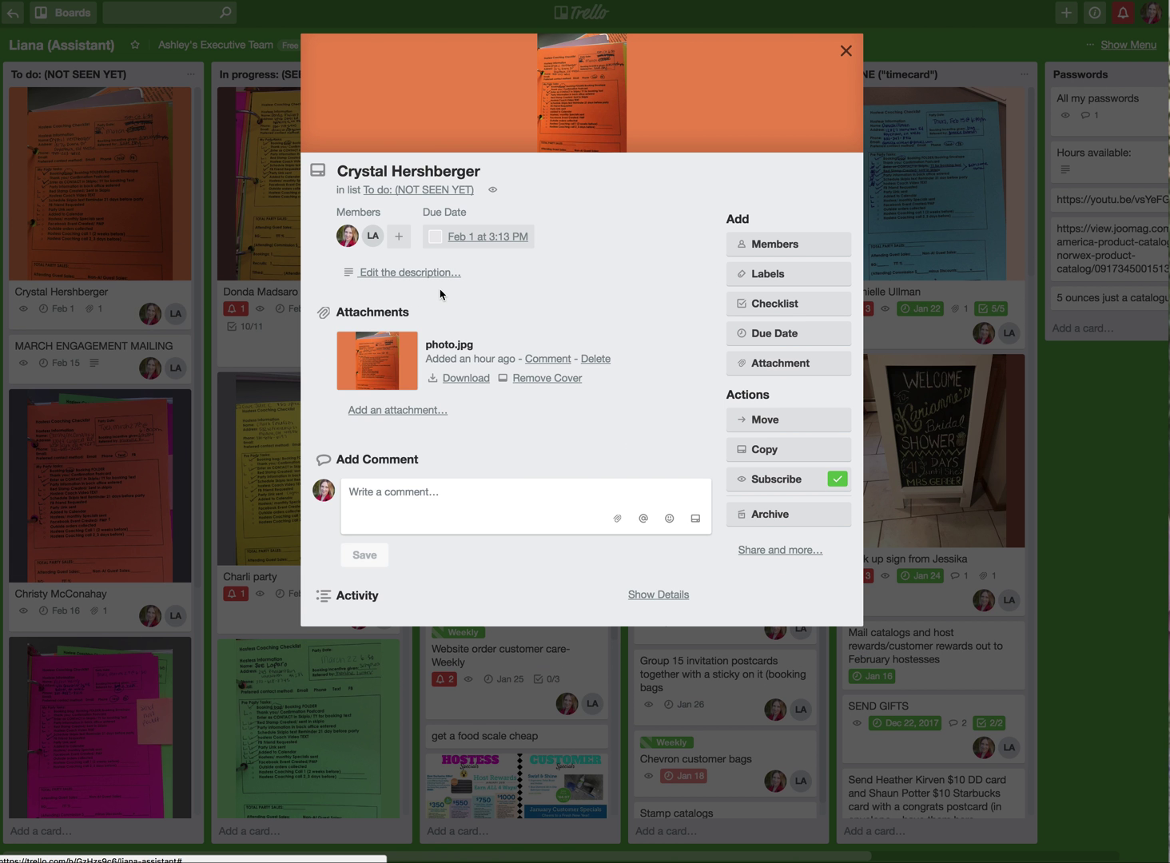
{"action": "left_click", "coordinate": [845, 50]}
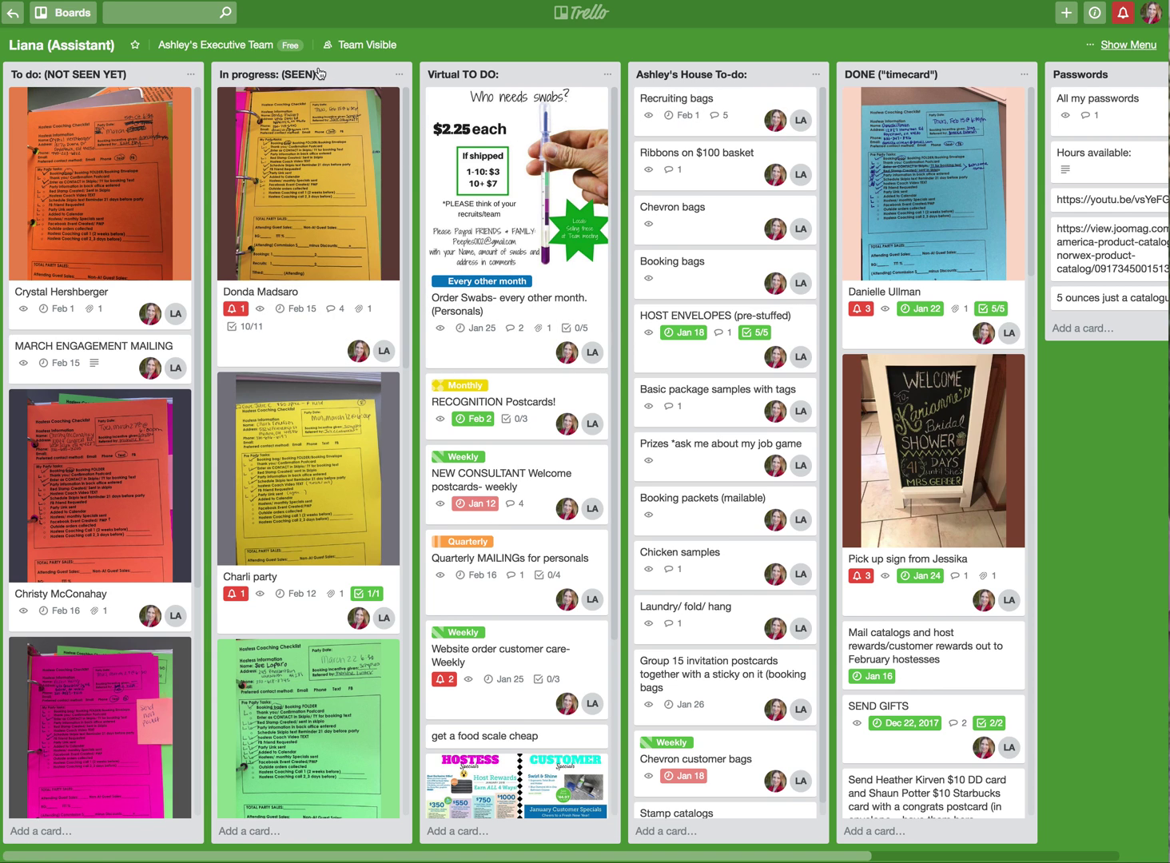
Step: Review the Hostess checklist and the due date settings of the first card in the In progress: (SEEN) list
{"action": "mouse_move", "coordinate": [269, 146]}
{"action": "left_mouse_down"}
{"action": "mouse_move", "coordinate": [547, 268]}
{"action": "mouse_move", "coordinate": [630, 273]}
{"action": "mouse_move", "coordinate": [265, 167]}
{"action": "left_mouse_up"}
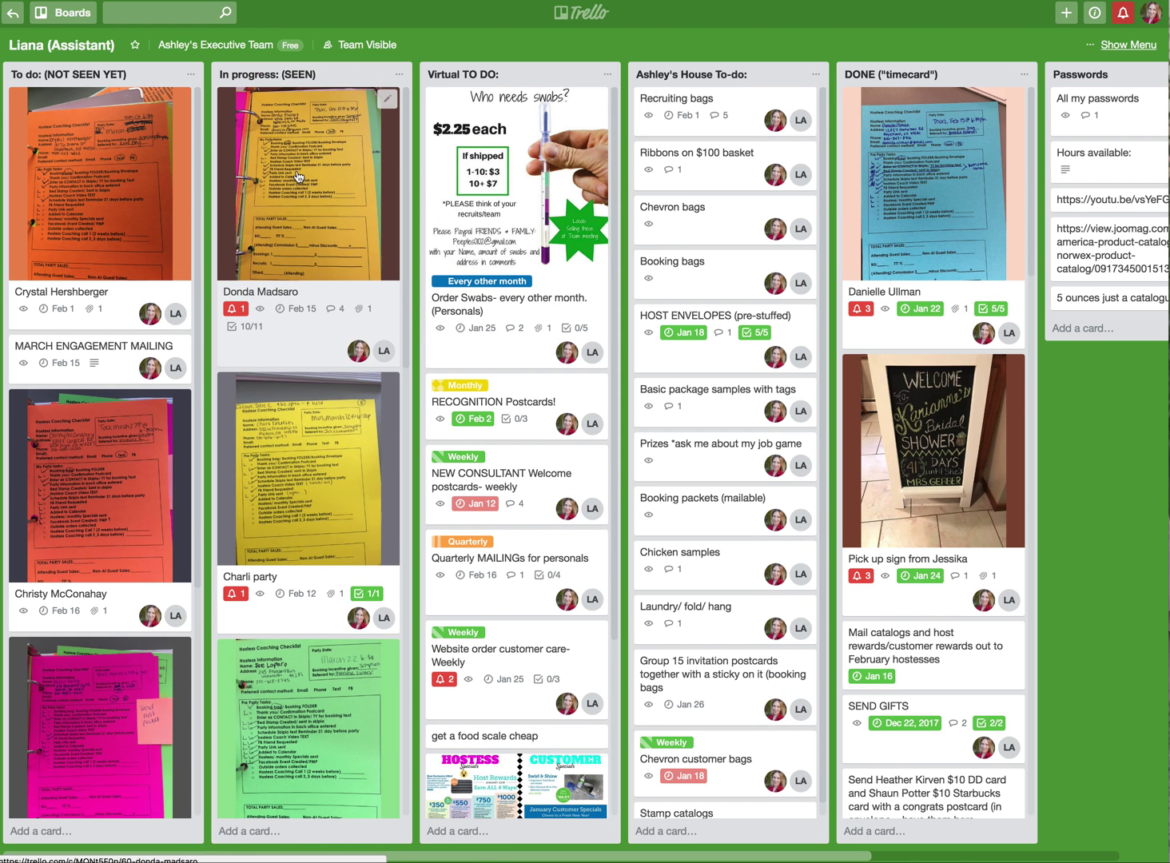
{"action": "left_click", "coordinate": [265, 166]}
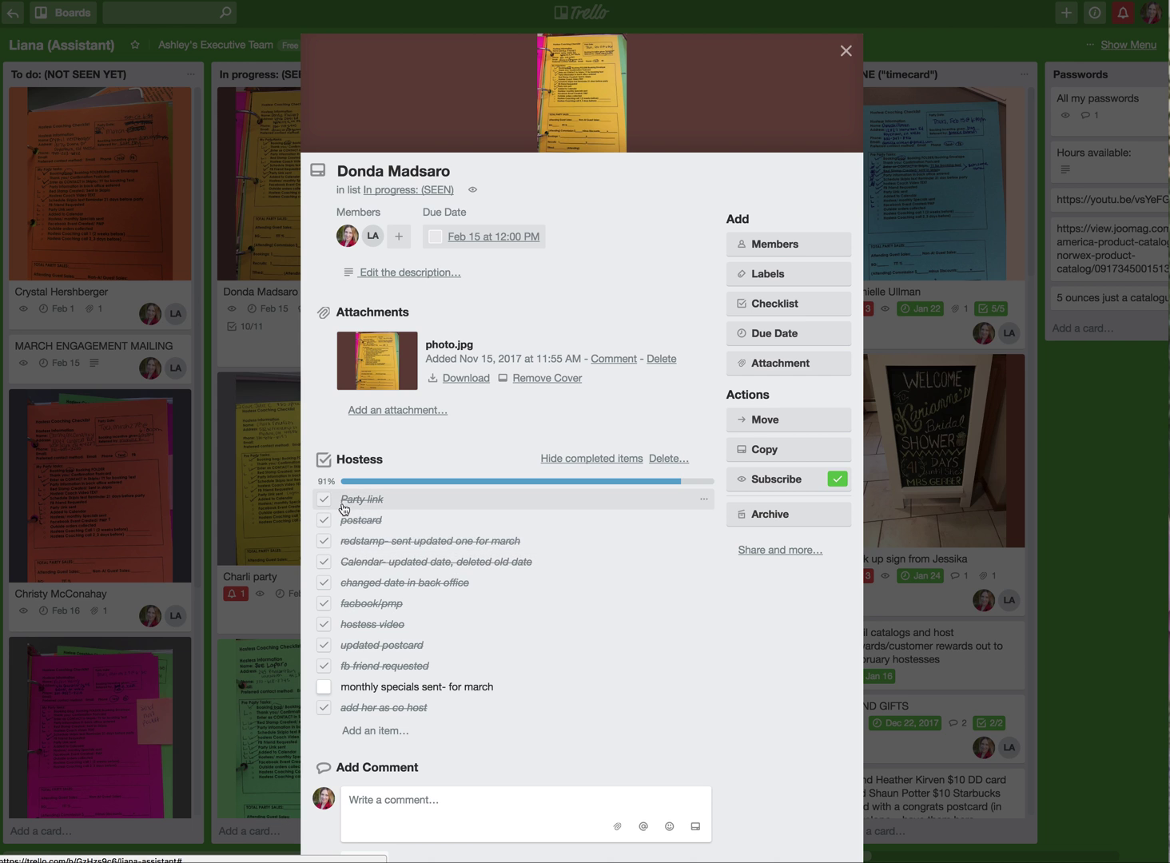
{"action": "left_click", "coordinate": [846, 51]}
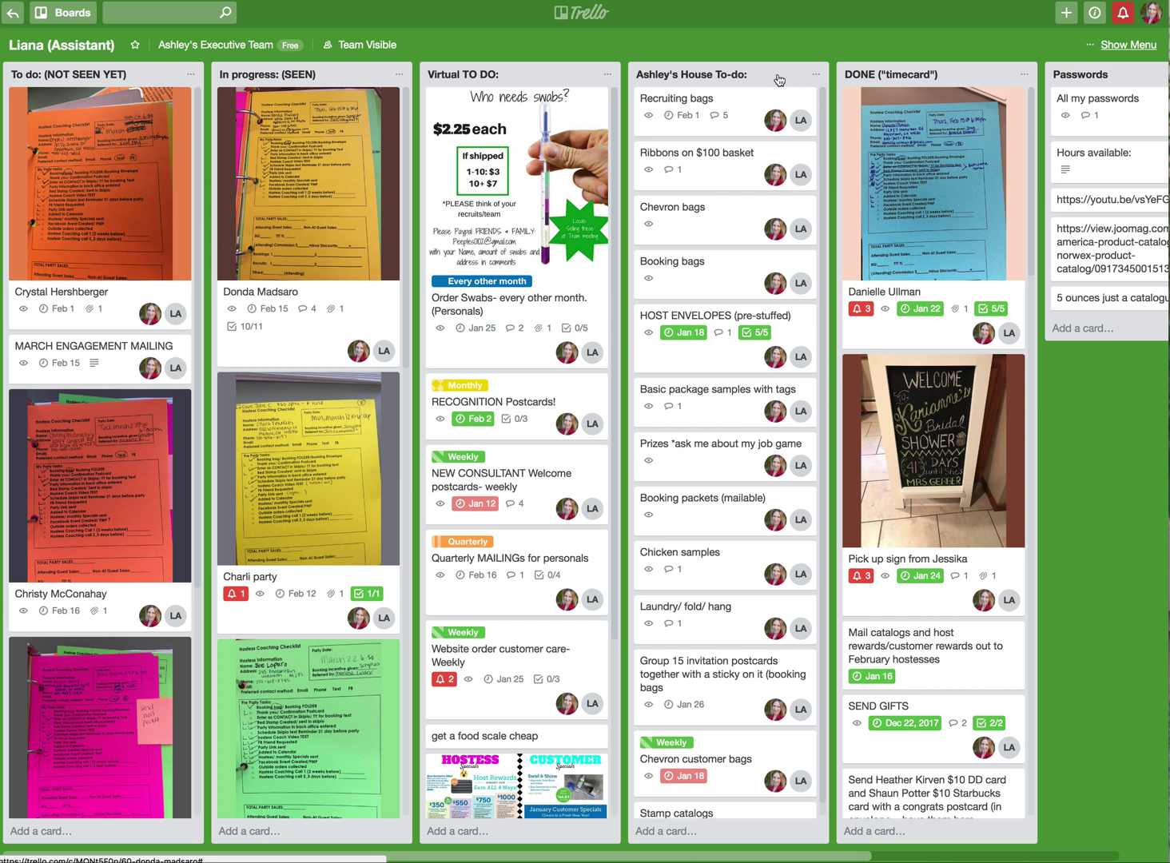
{"action": "left_click", "coordinate": [282, 123]}
{"action": "left_click", "coordinate": [782, 333]}
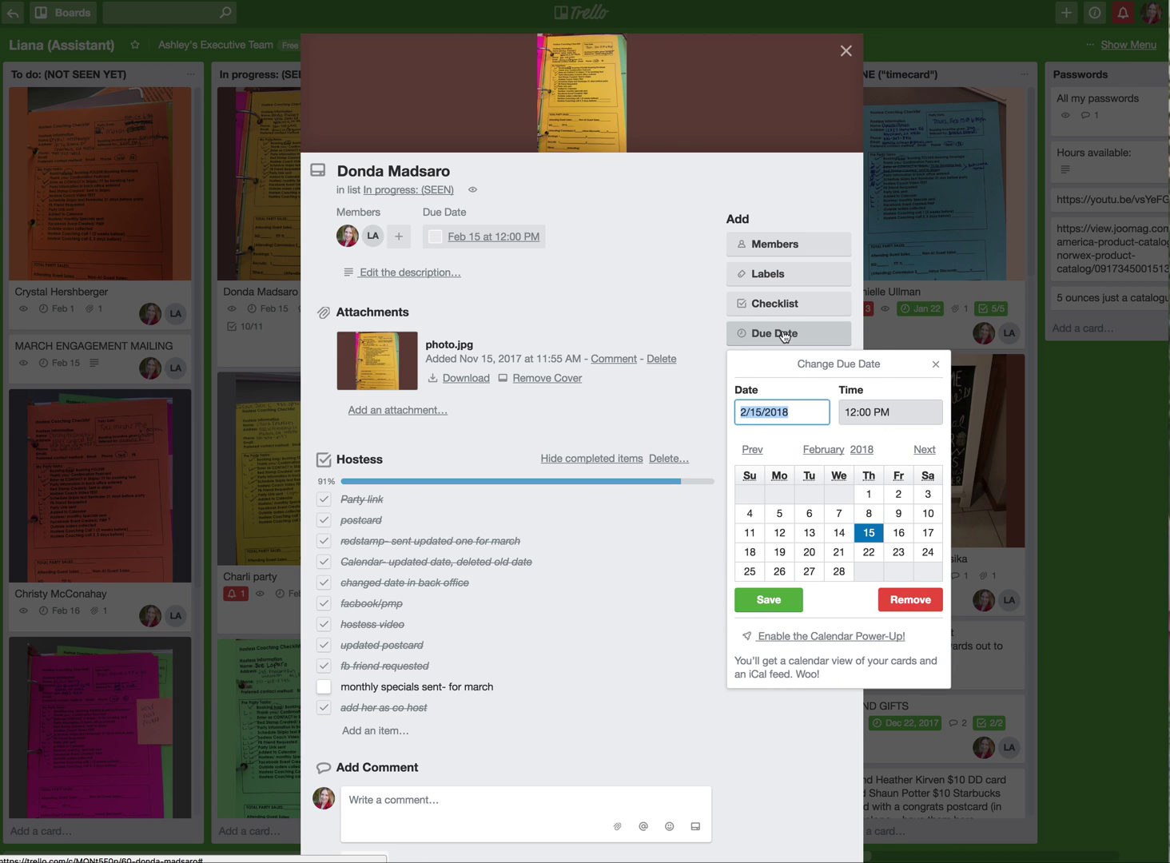
{"action": "left_click", "coordinate": [936, 364]}
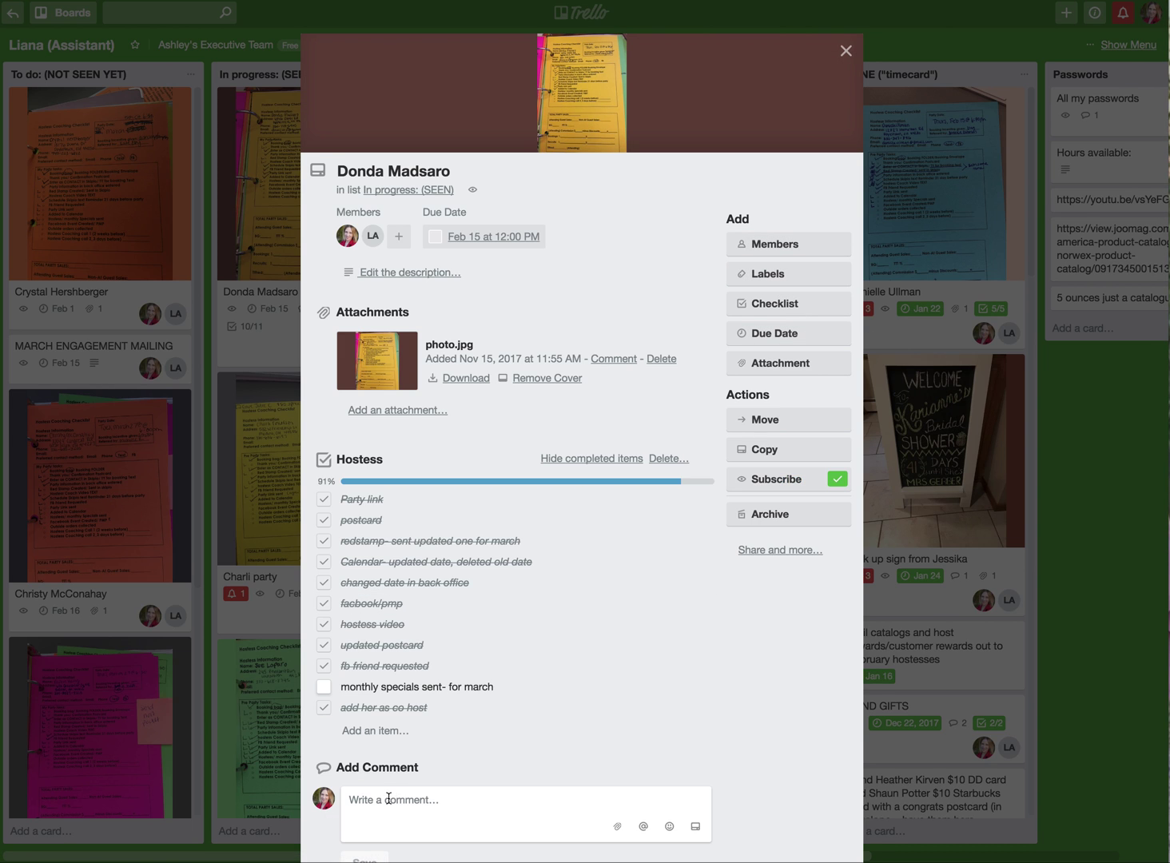
Step: Try mentioning the assistant in a comment on the open hostess card, discard the draft and close the card
{"action": "type", "text": "@"}
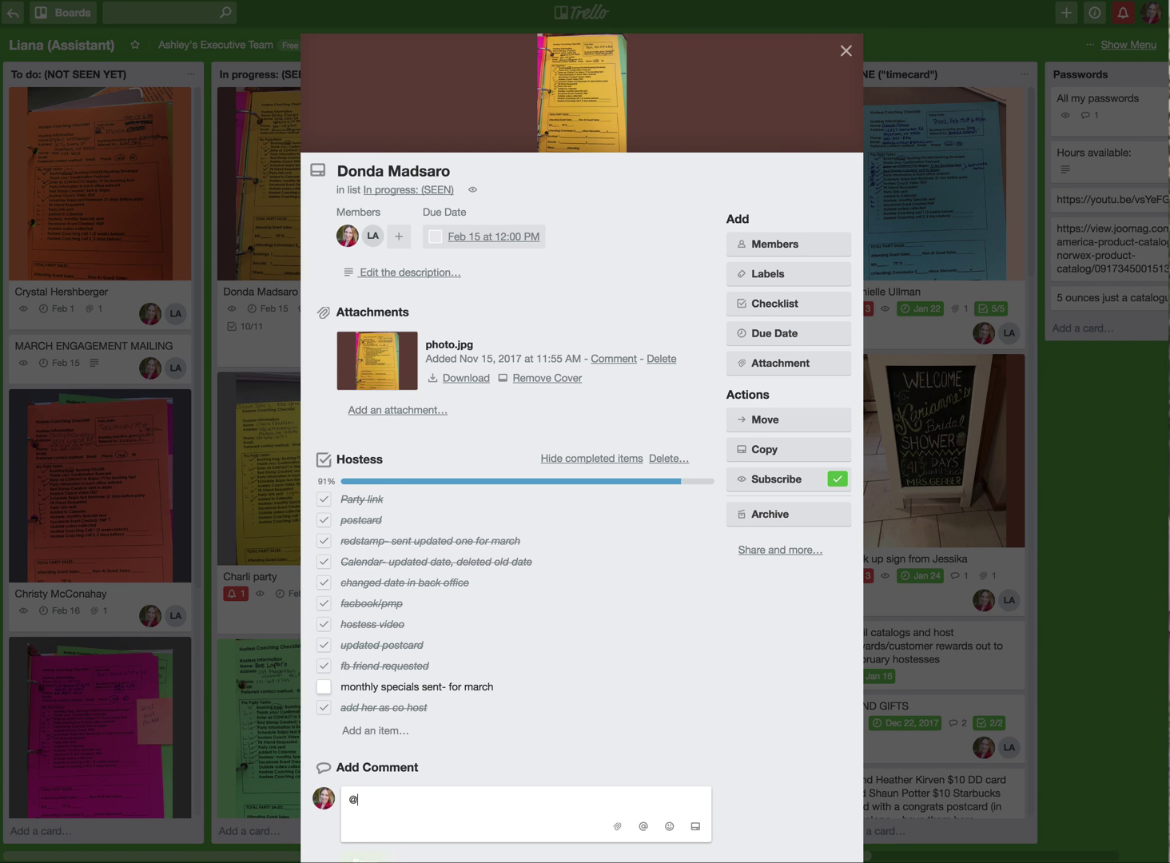
{"action": "type", "text": "L"}
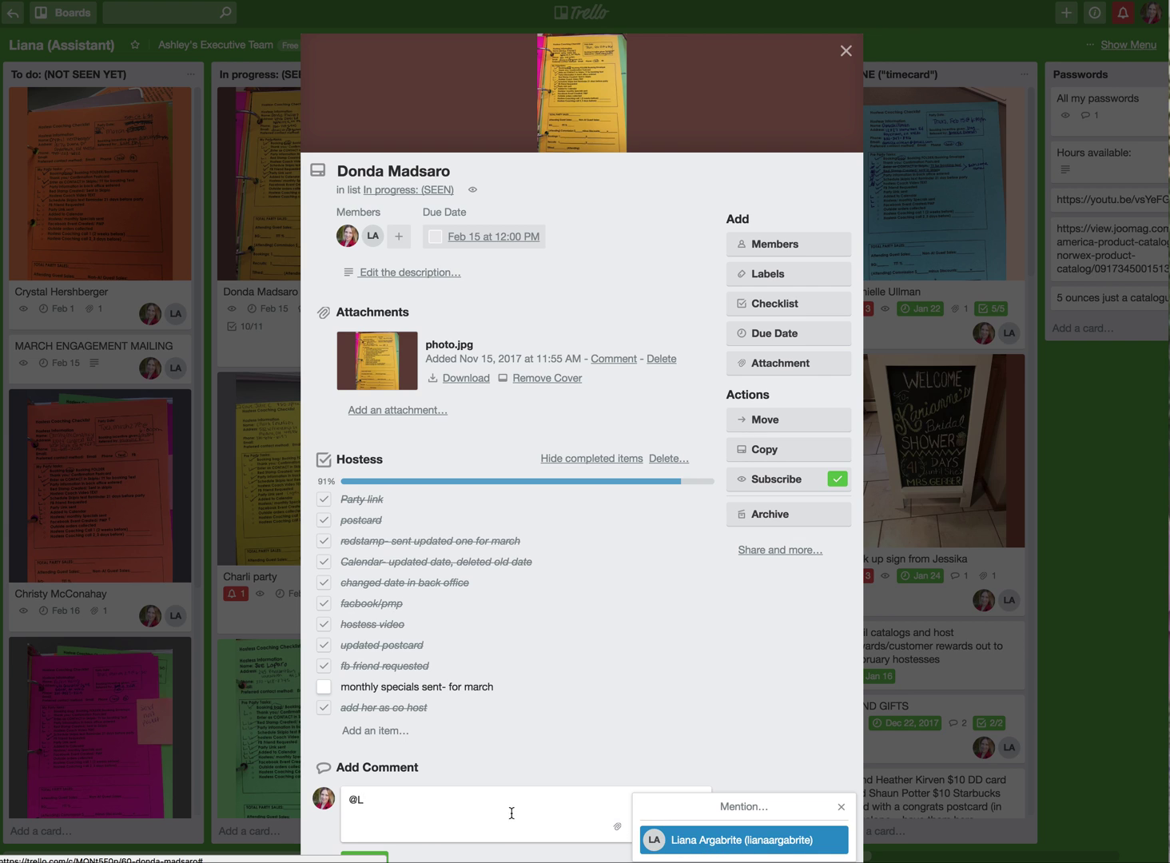
{"action": "key", "text": "BackSpace"}
{"action": "key", "text": "BackSpace"}
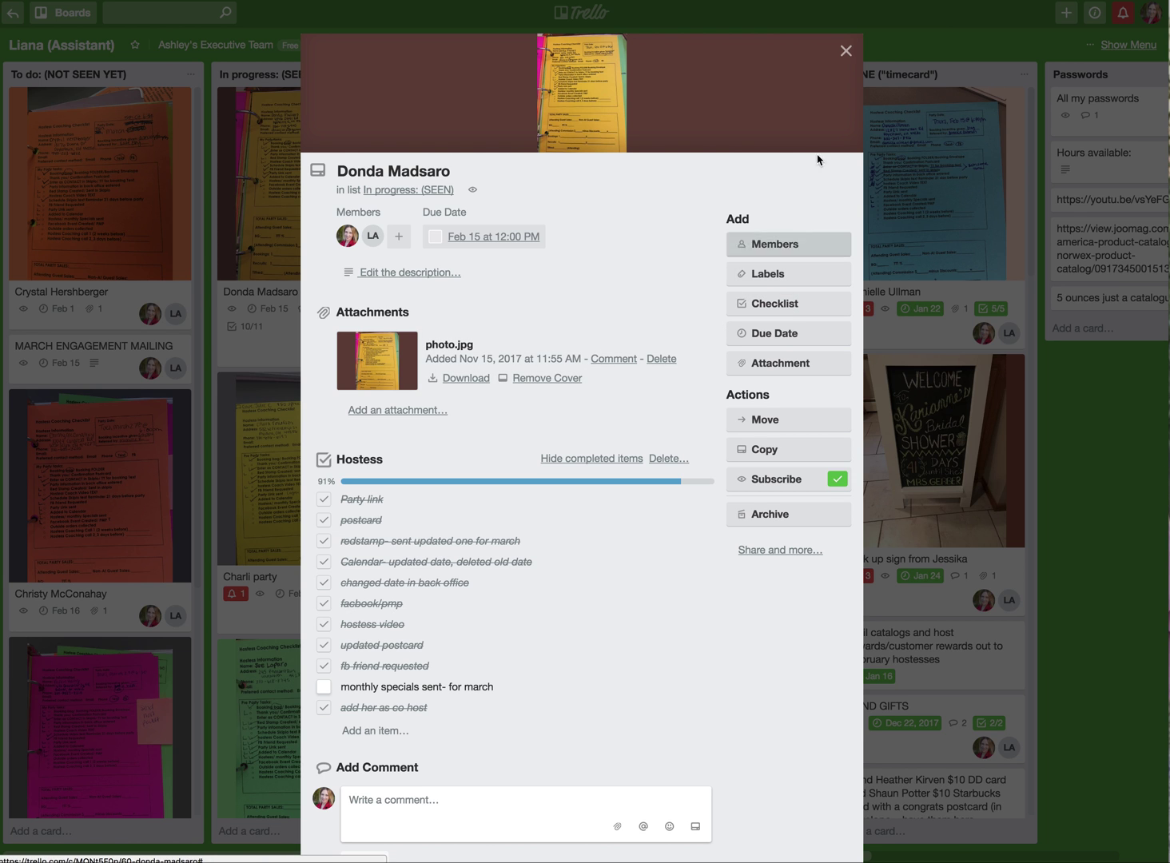
{"action": "left_click", "coordinate": [845, 50]}
Step: Add a checklist to the first To do: (NOT SEEN YET) card, copying the Hostess items from the first In progress: (SEEN) card
{"action": "left_click", "coordinate": [110, 175]}
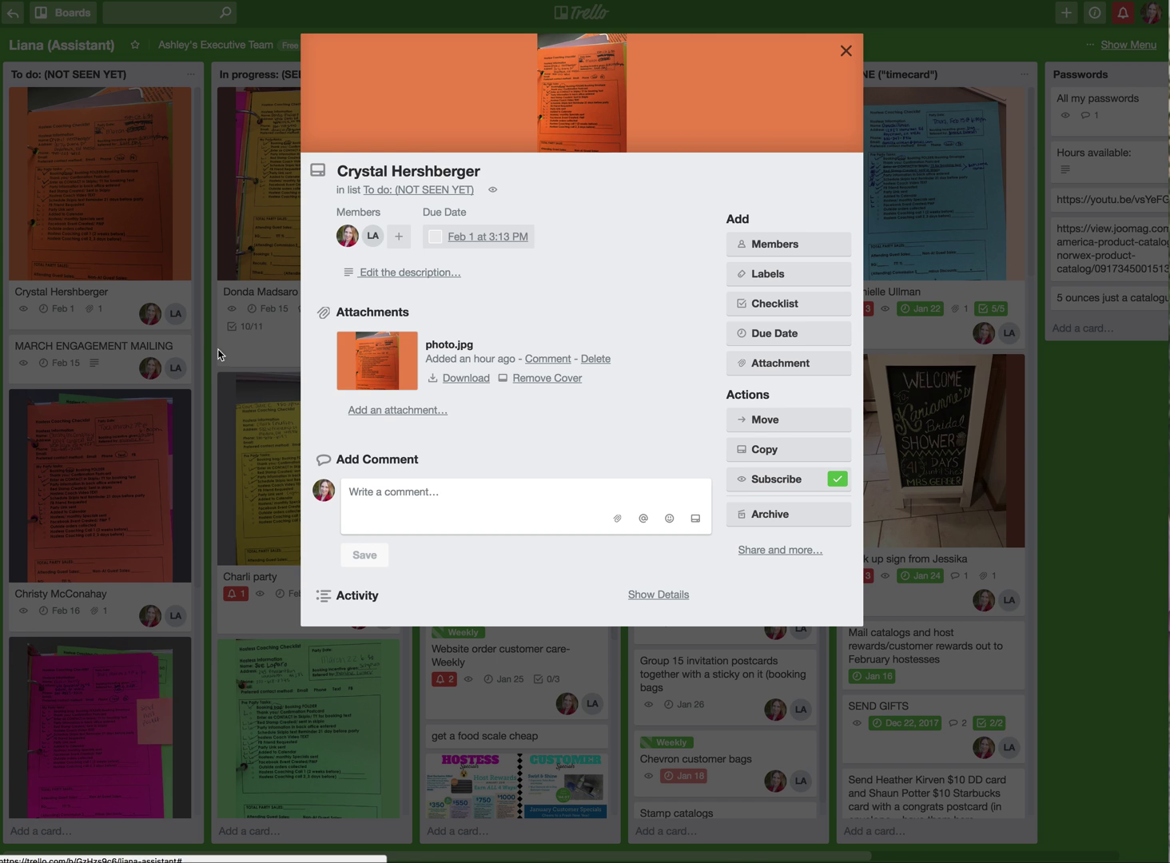
{"action": "left_click", "coordinate": [790, 303]}
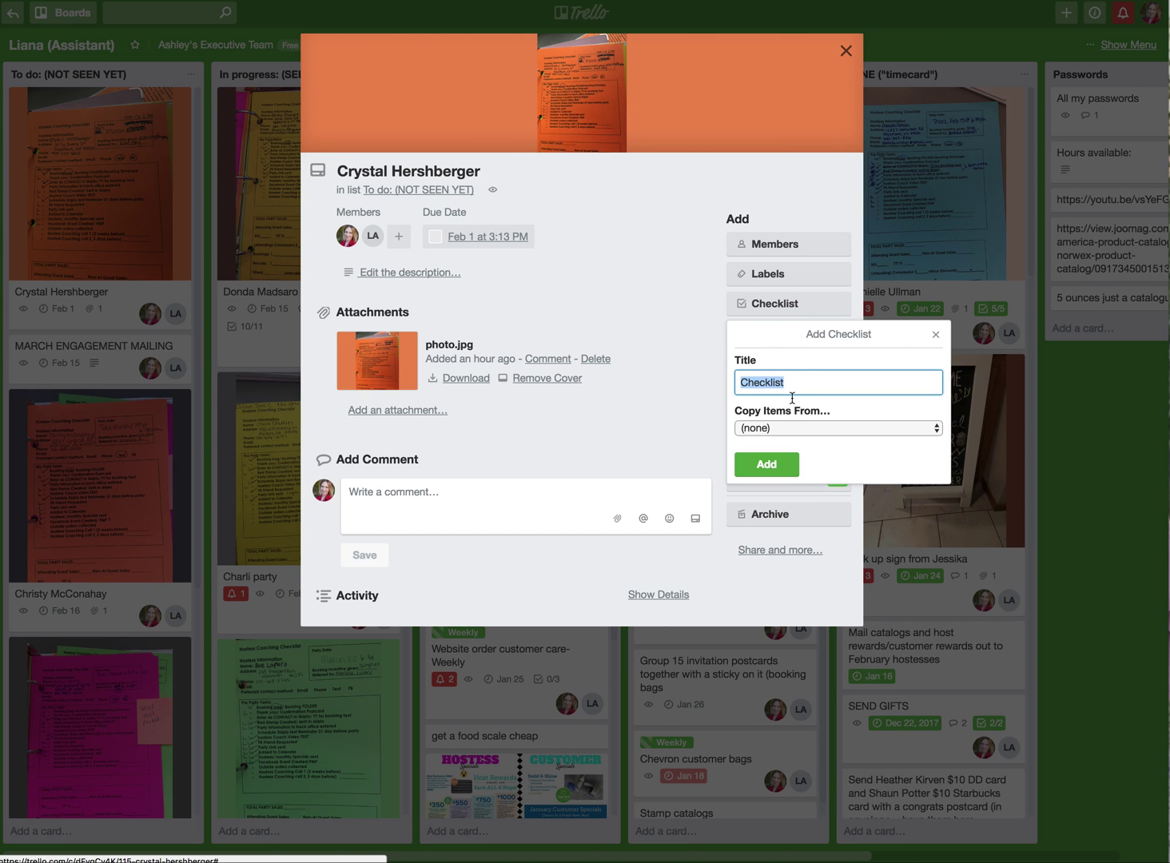
{"action": "left_click", "coordinate": [808, 431]}
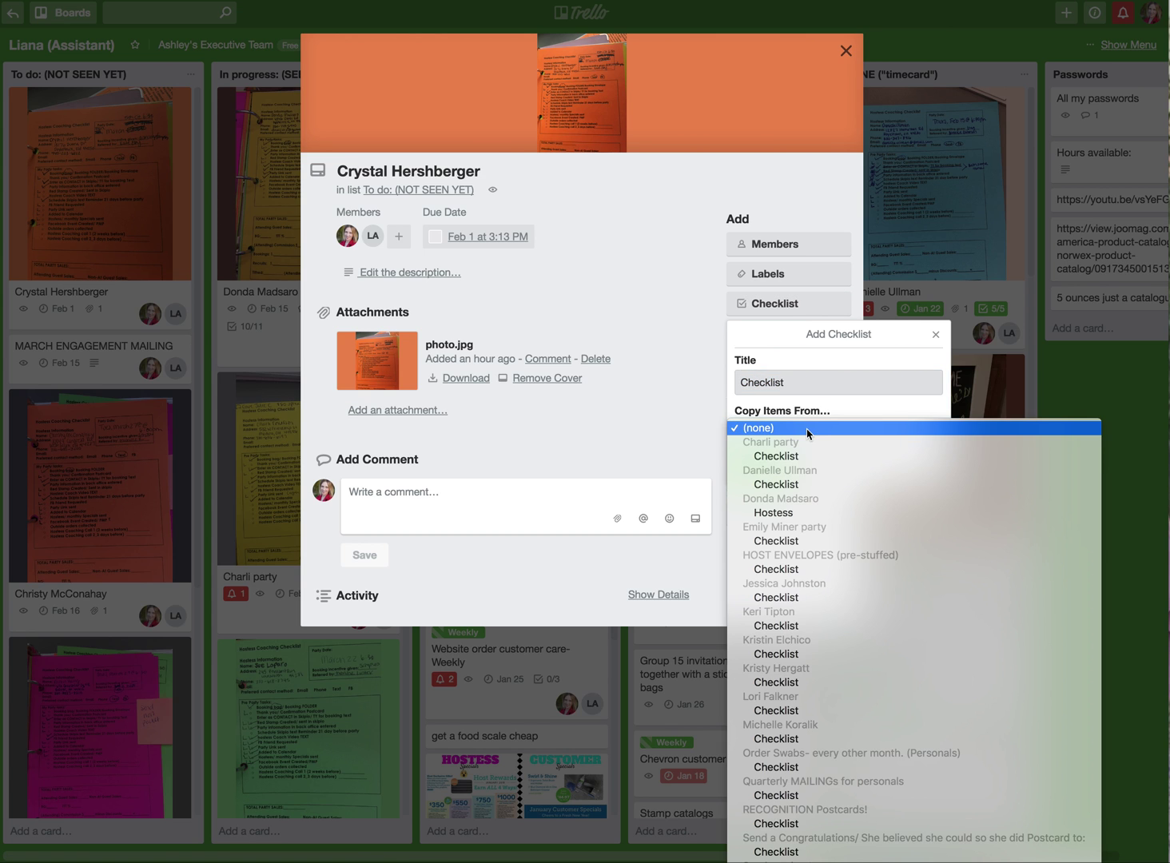
{"action": "left_click", "coordinate": [803, 512]}
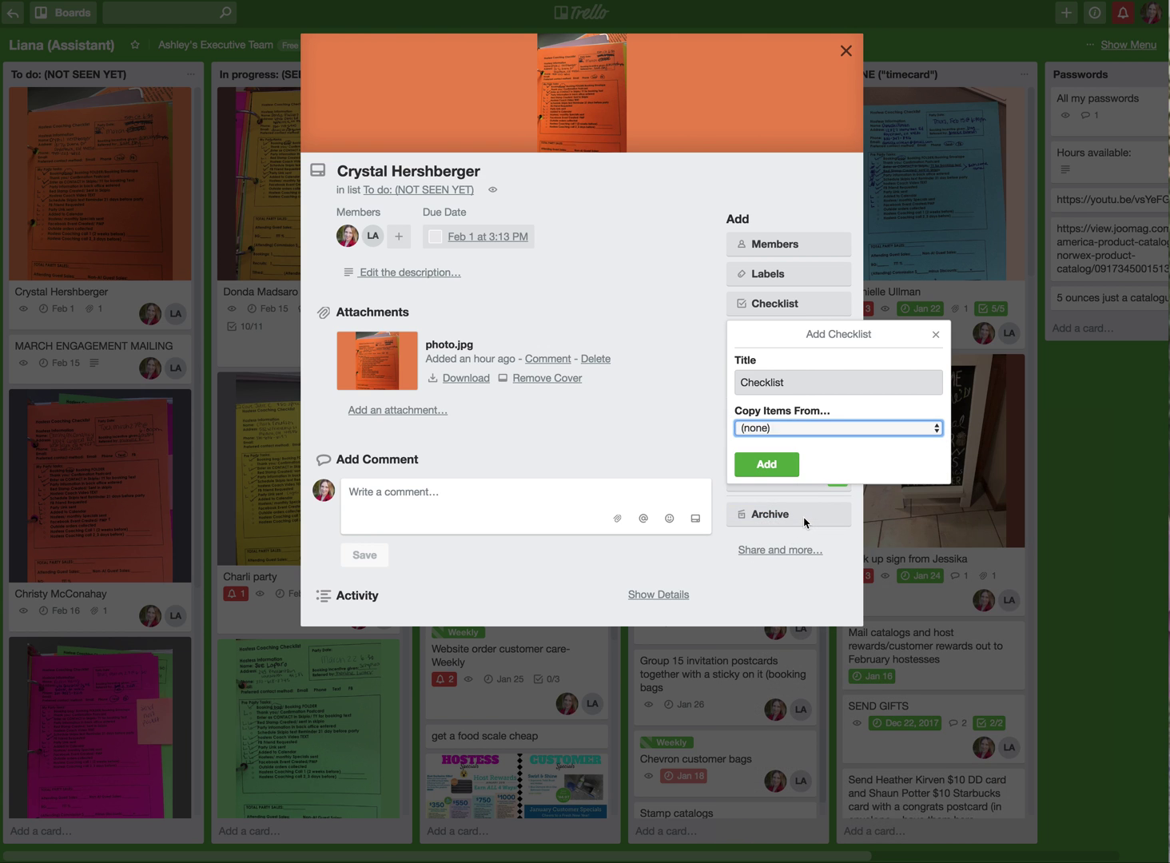
{"action": "left_click", "coordinate": [782, 476]}
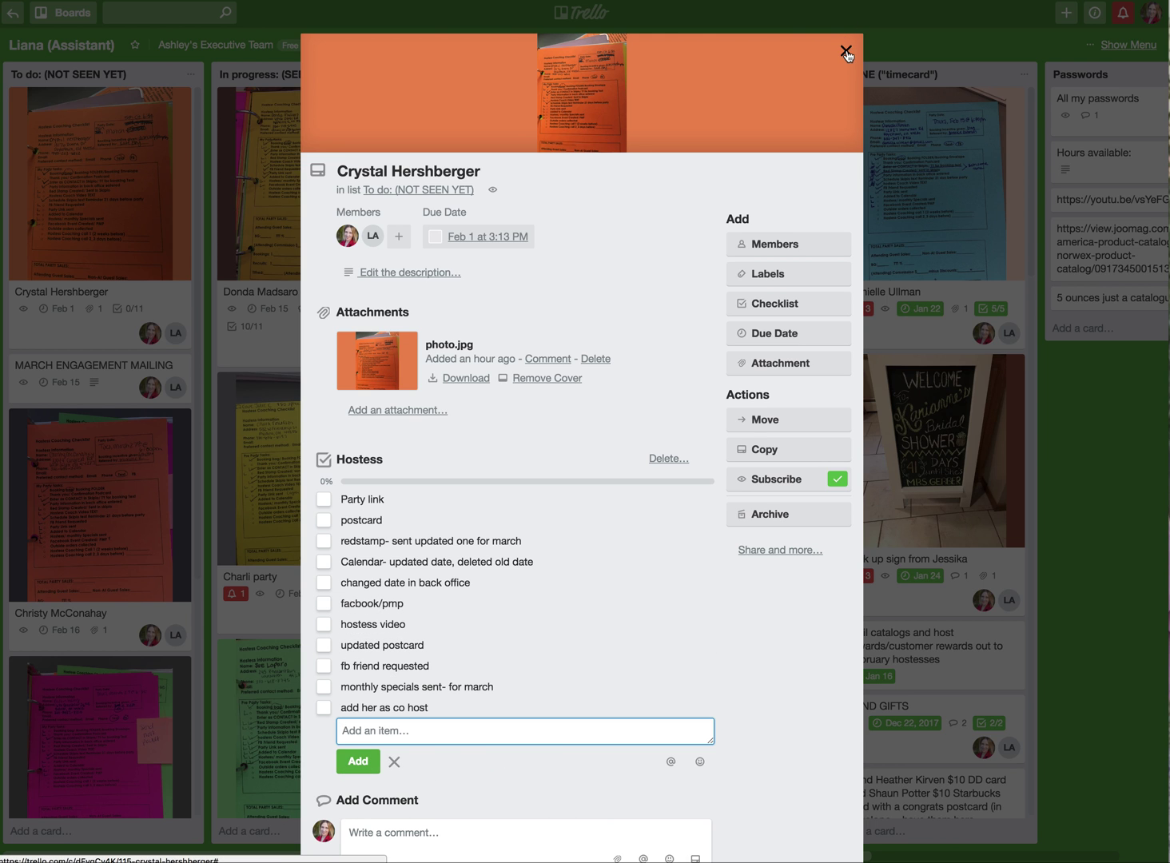
{"action": "scroll", "coordinate": [593, 379], "scroll_direction": "down", "scroll_amount": 3}
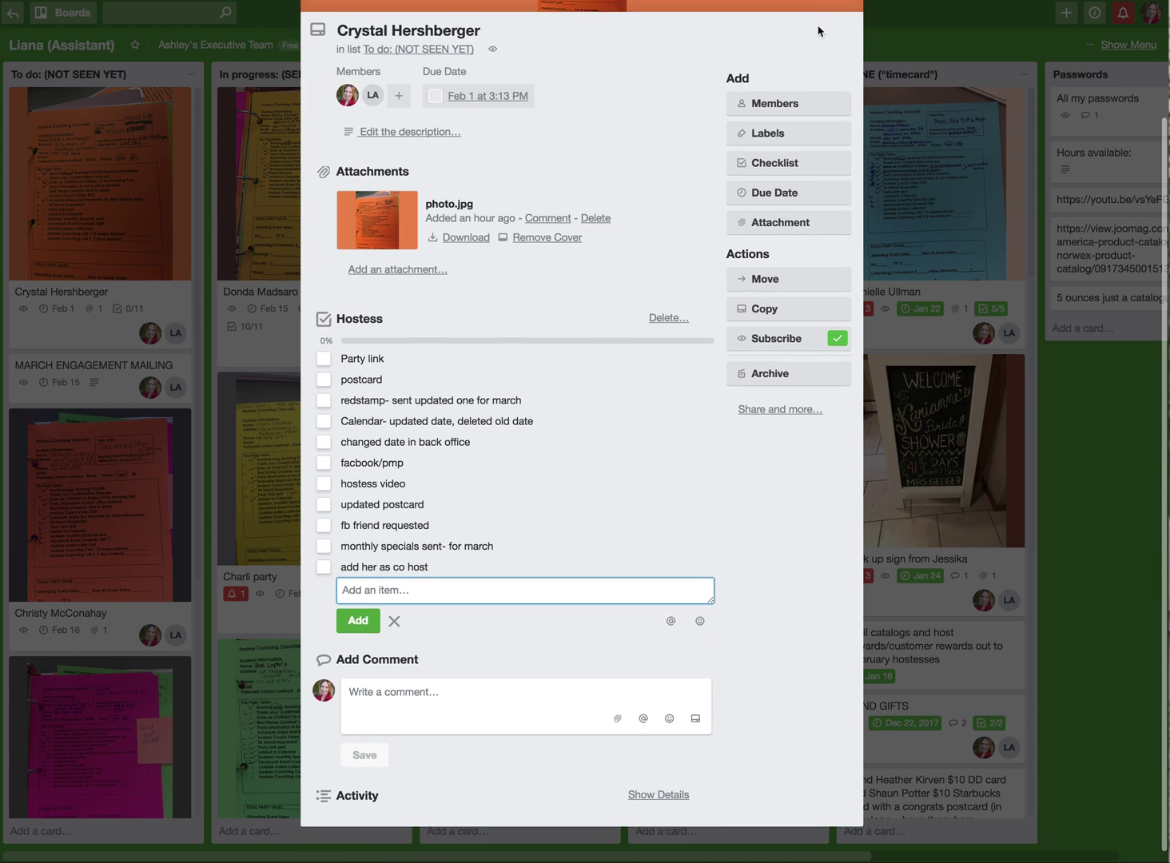
{"action": "scroll", "coordinate": [834, 45], "scroll_direction": "up", "scroll_amount": 3}
{"action": "left_click", "coordinate": [847, 26]}
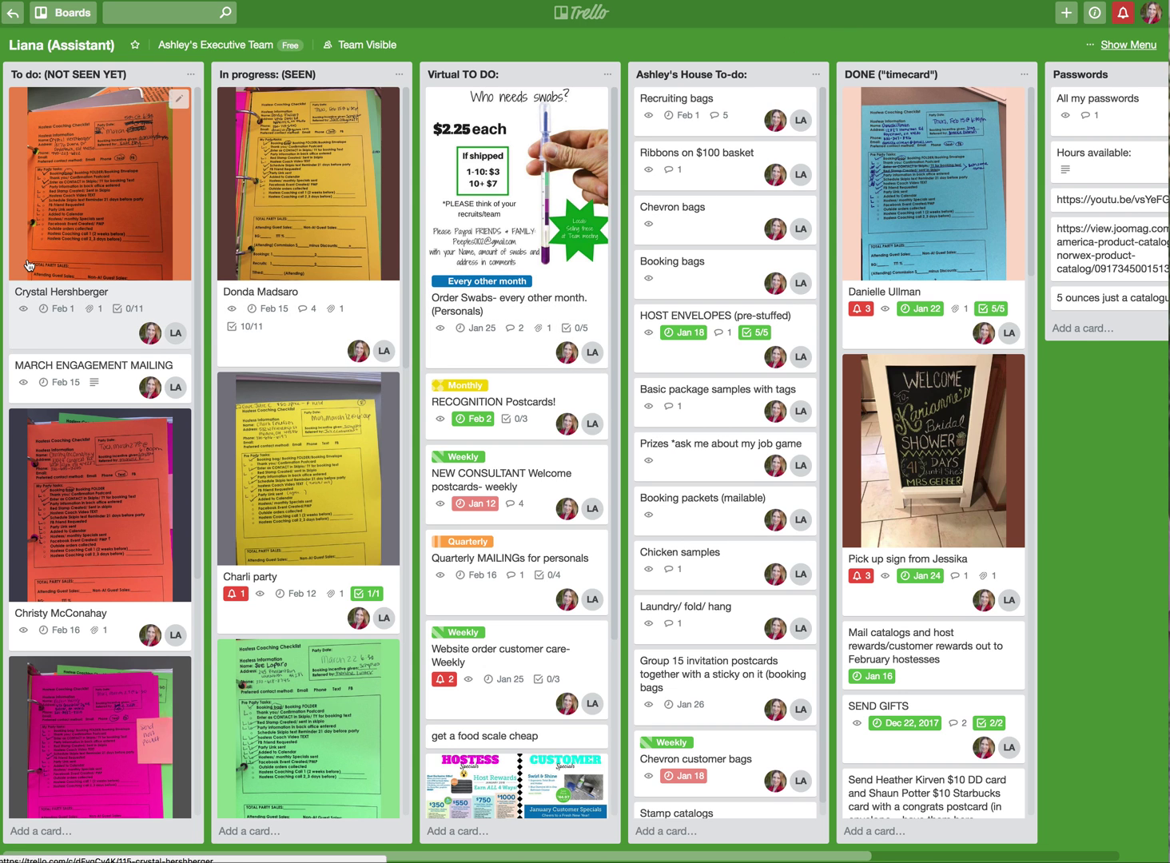
Step: Read the MARCH ENGAGEMENT MAILING card and look through the Virtual TO DO: list, finishing at the boards overview
{"action": "left_click", "coordinate": [89, 369]}
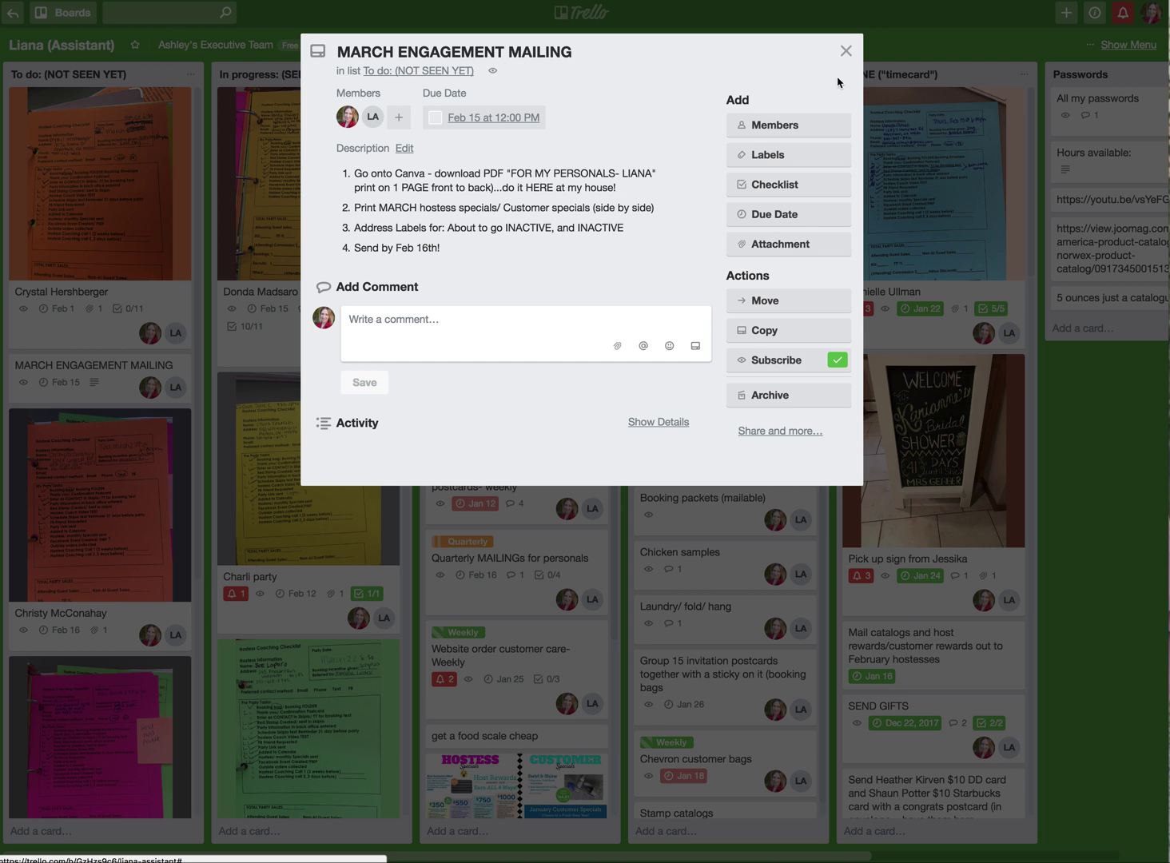
{"action": "left_click", "coordinate": [846, 52]}
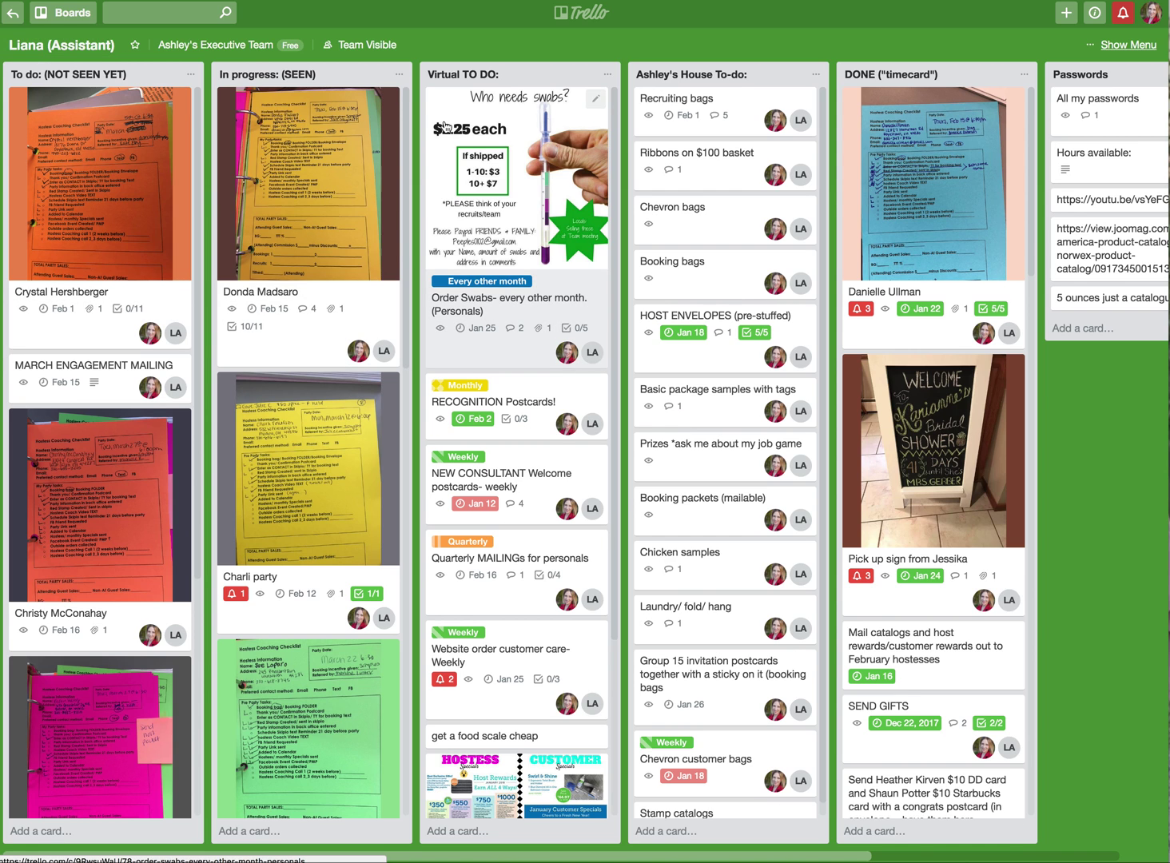
{"action": "scroll", "coordinate": [489, 254], "scroll_direction": "down", "scroll_amount": 5}
{"action": "scroll", "coordinate": [492, 258], "scroll_direction": "up", "scroll_amount": 5}
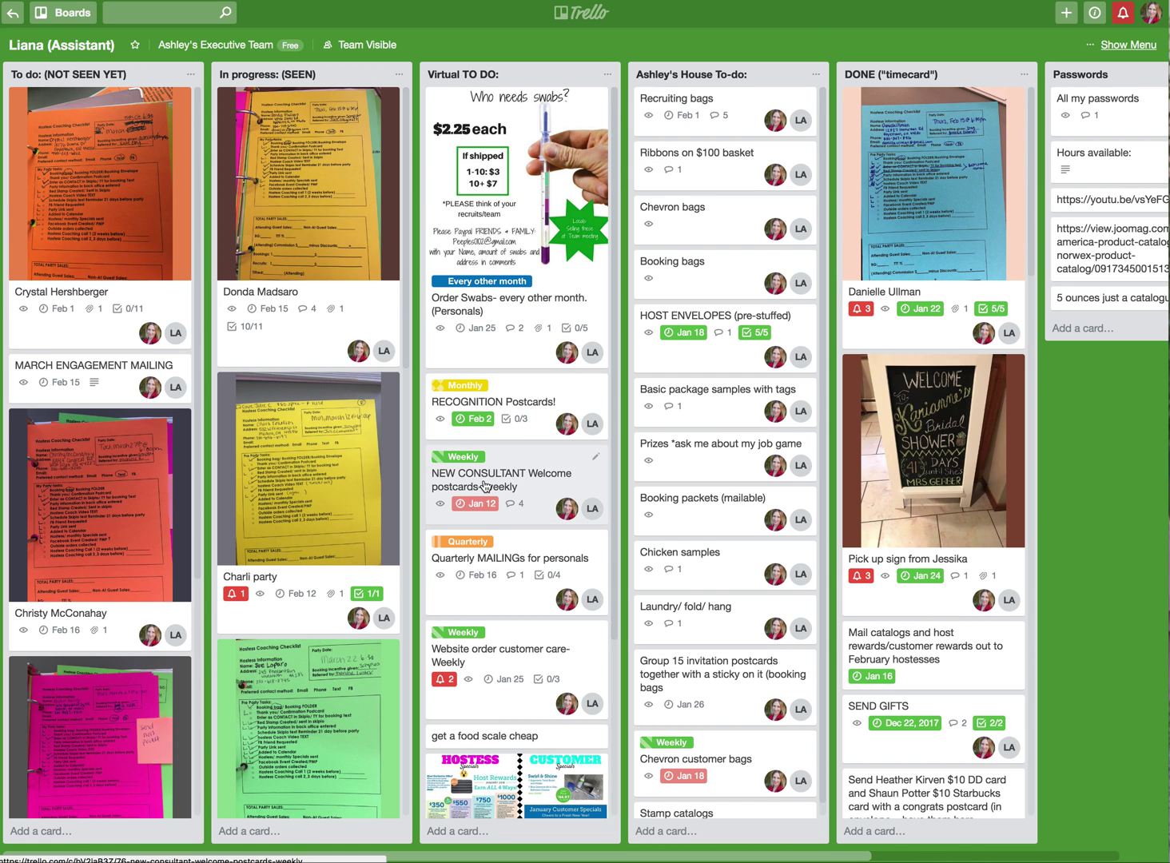
{"action": "scroll", "coordinate": [505, 574], "scroll_direction": "down", "scroll_amount": 1}
{"action": "scroll", "coordinate": [507, 573], "scroll_direction": "down", "scroll_amount": 2}
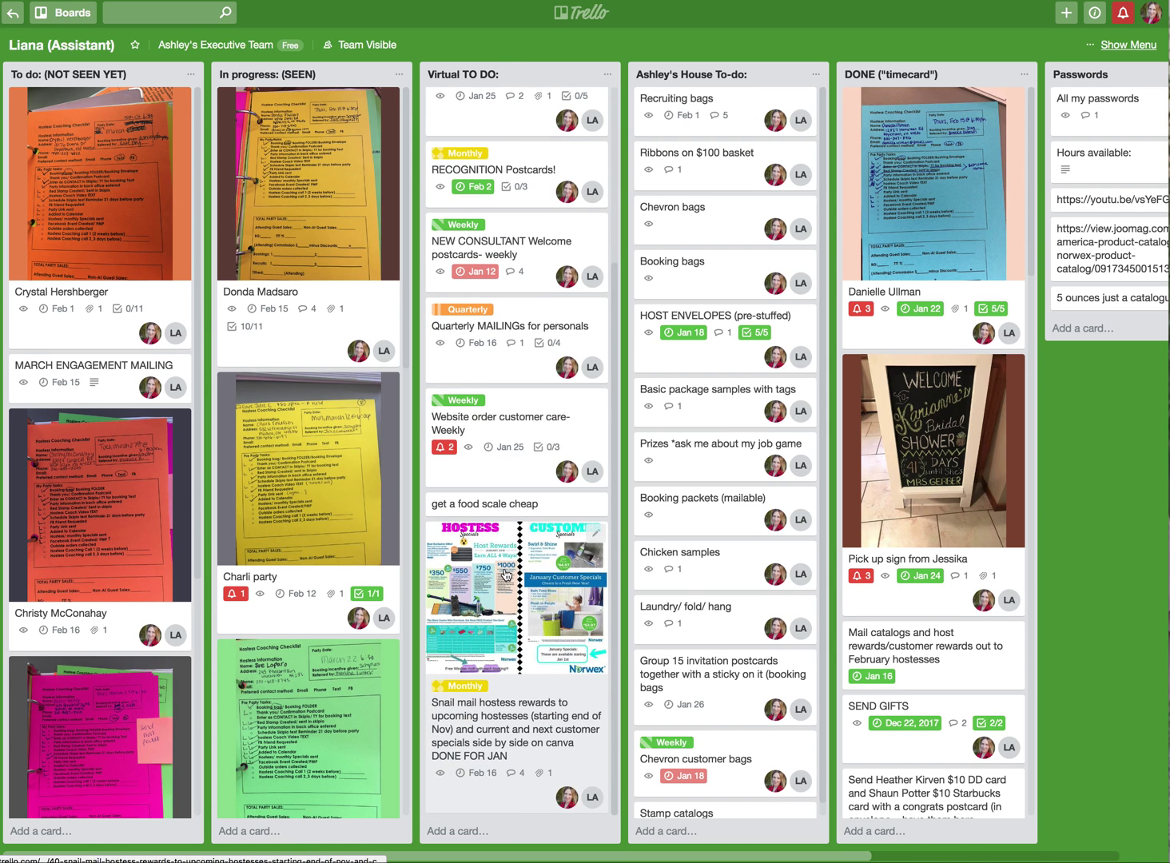
{"action": "scroll", "coordinate": [506, 572], "scroll_direction": "up", "scroll_amount": 2}
{"action": "scroll", "coordinate": [506, 573], "scroll_direction": "up", "scroll_amount": 2}
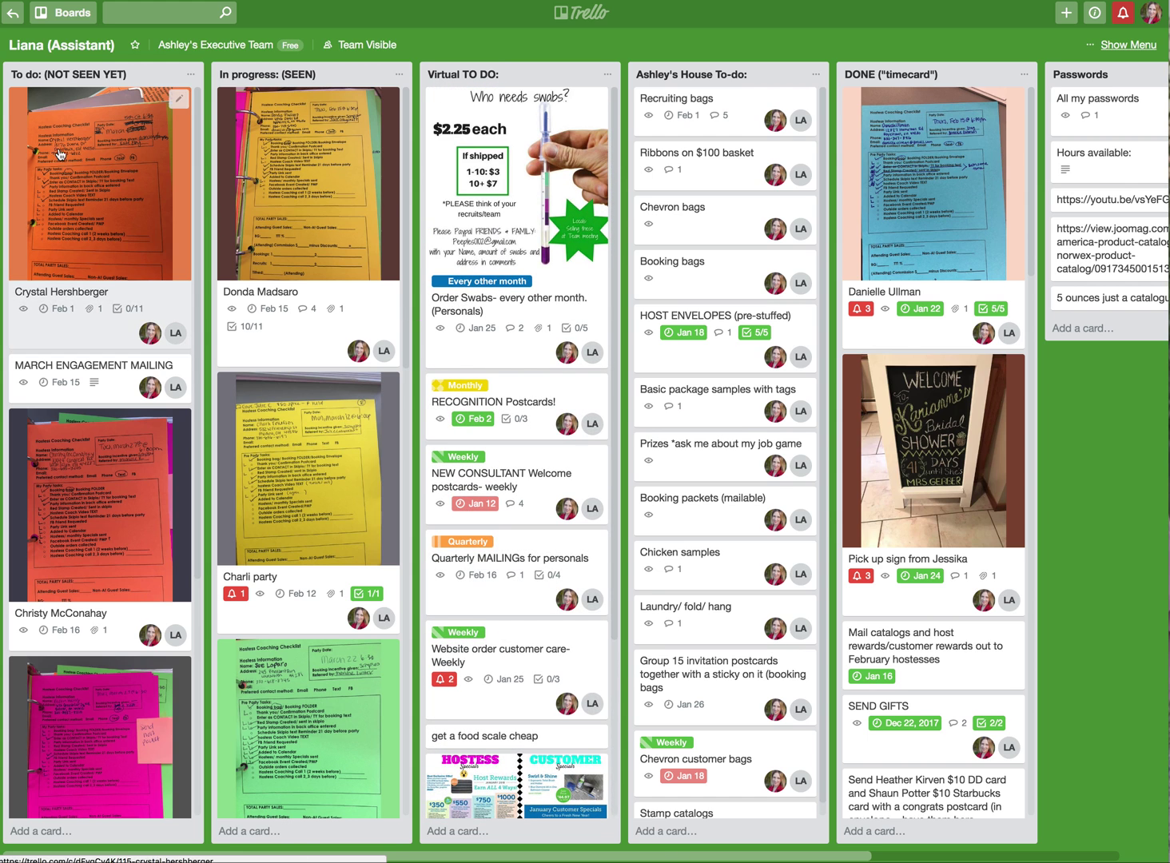
{"action": "left_click", "coordinate": [15, 20]}
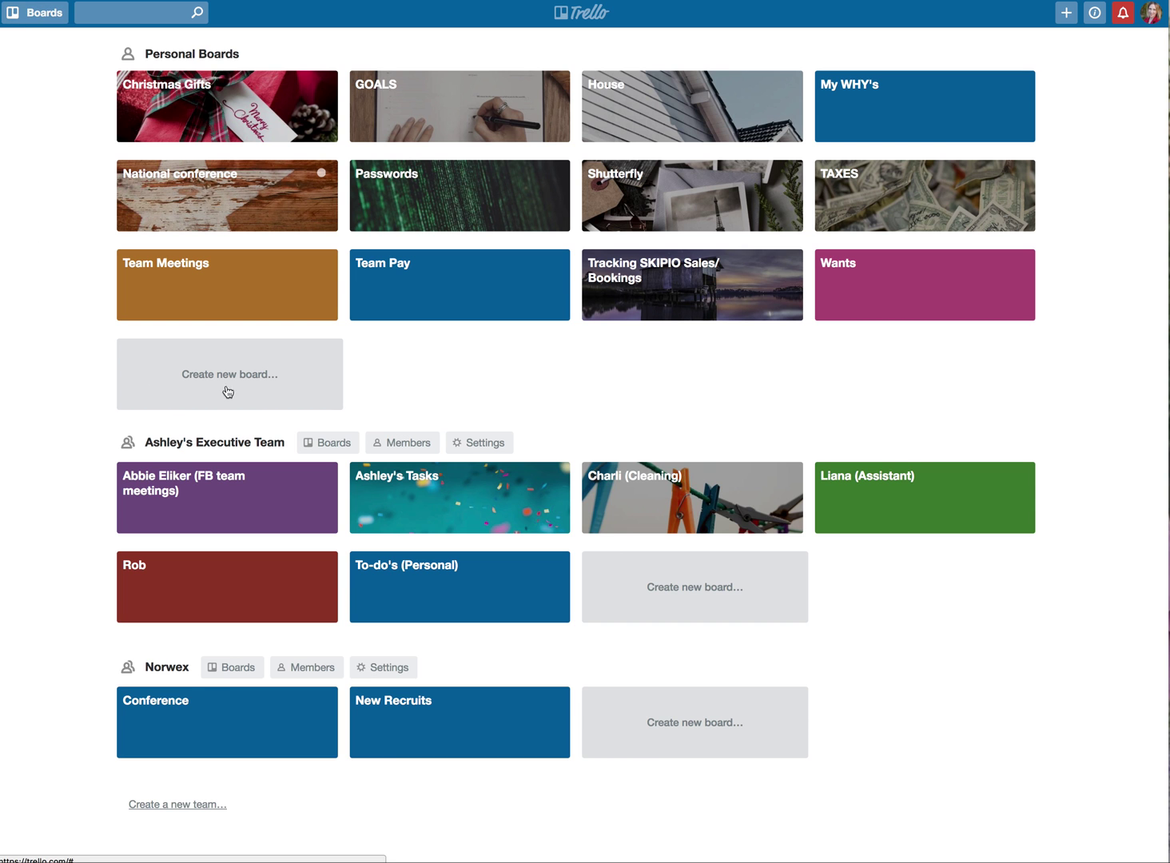
Step: Review the card in the Cleaning List of the cleaning board, including its checklist, and return to the boards overview
{"action": "left_click", "coordinate": [646, 500]}
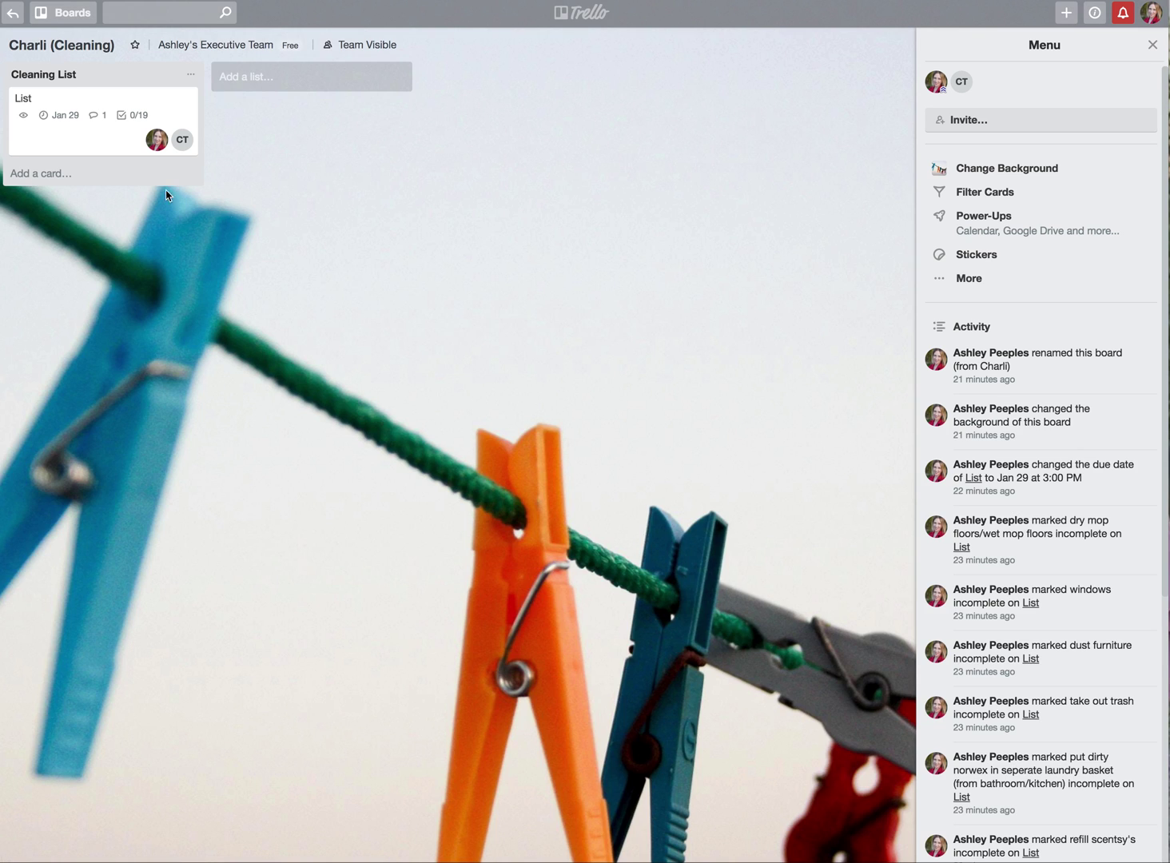
{"action": "left_click", "coordinate": [84, 110]}
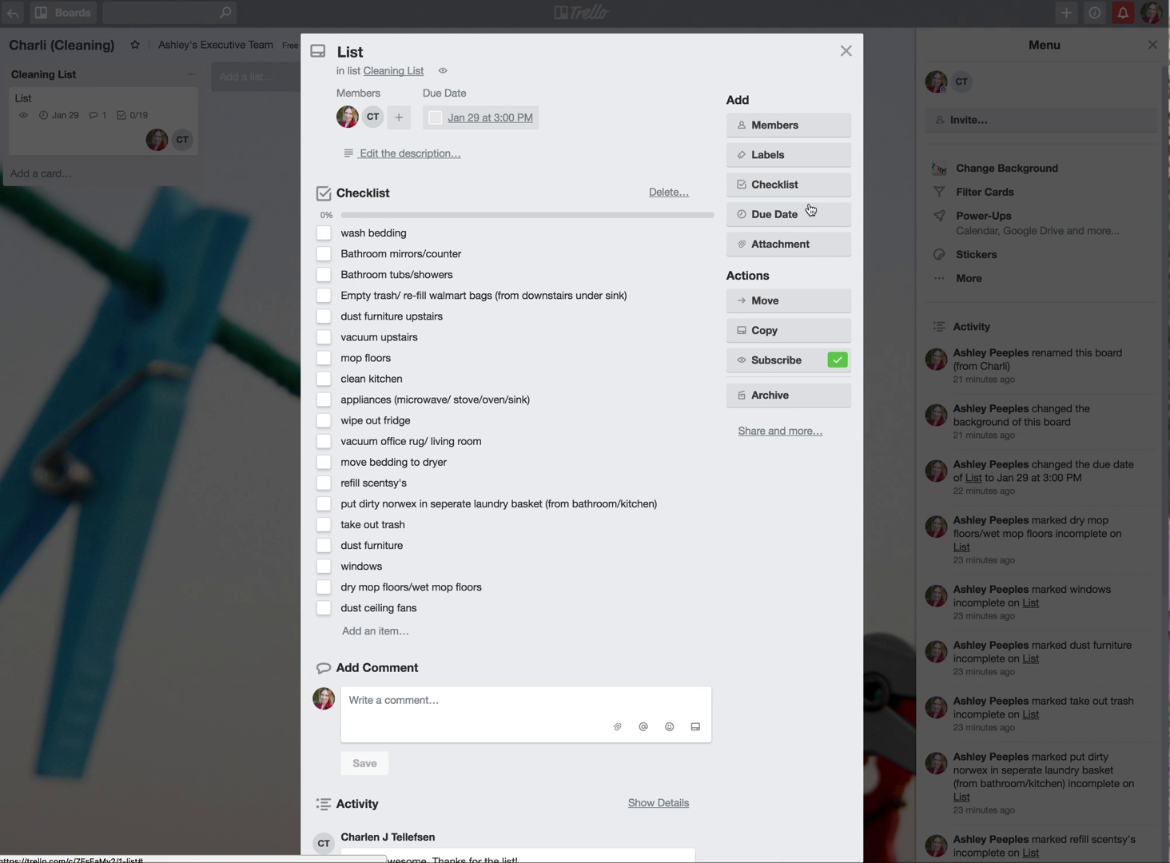
{"action": "left_click", "coordinate": [846, 51]}
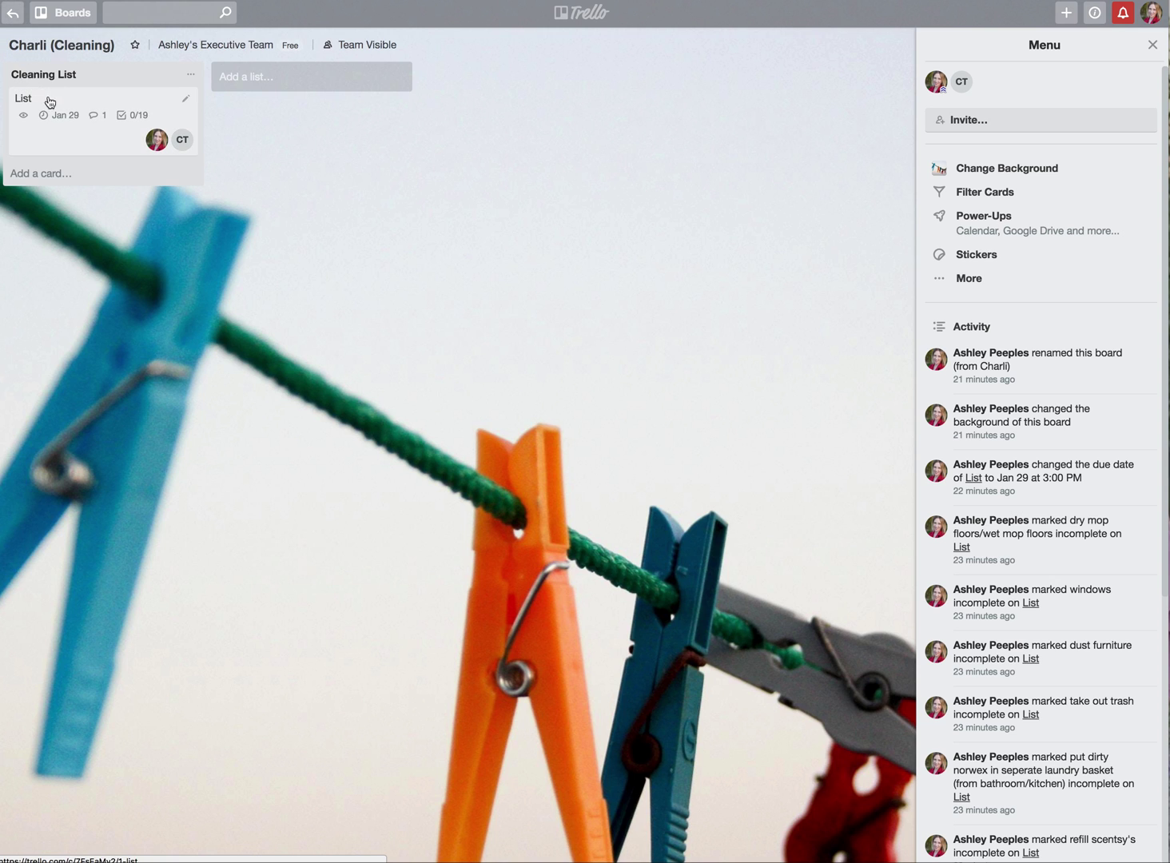
{"action": "left_click", "coordinate": [12, 20]}
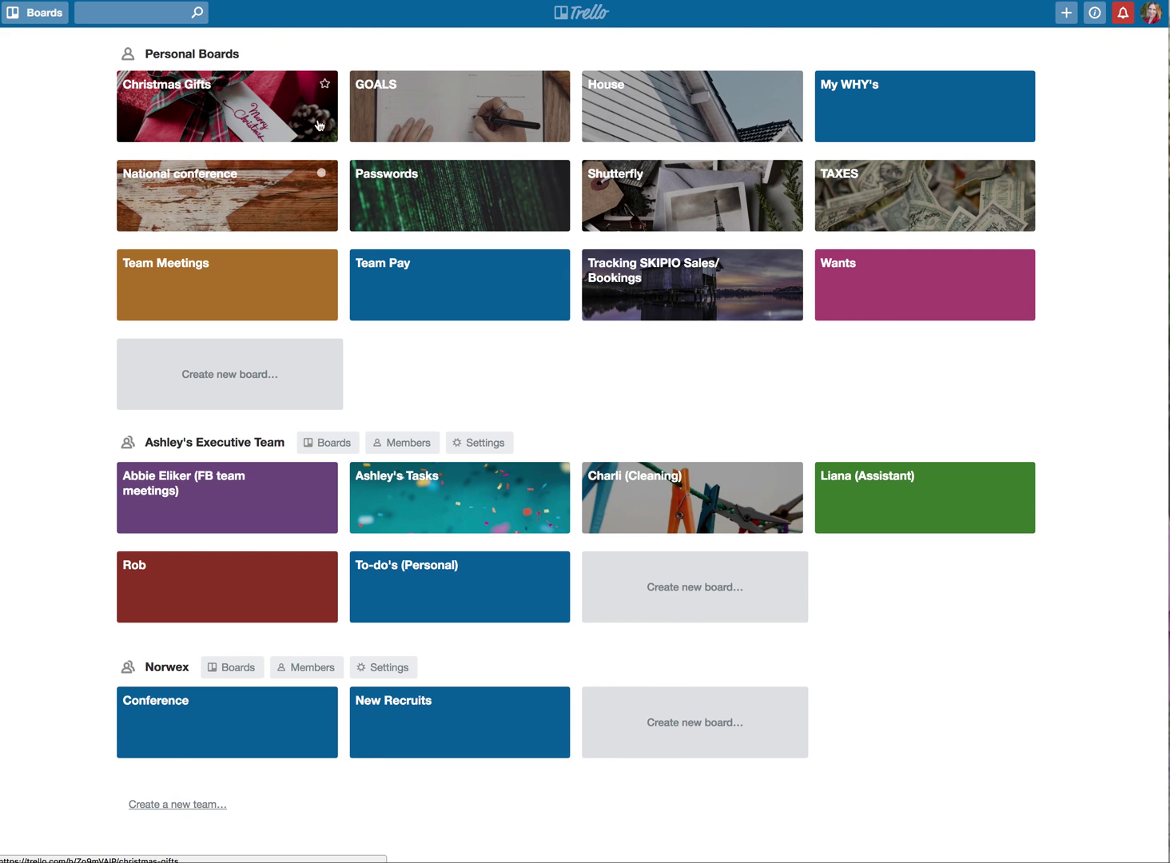
Step: Look through the gift lists on the Christmas Gifts board and the lists on the National conference board, finishing at the boards overview
{"action": "left_click", "coordinate": [230, 104]}
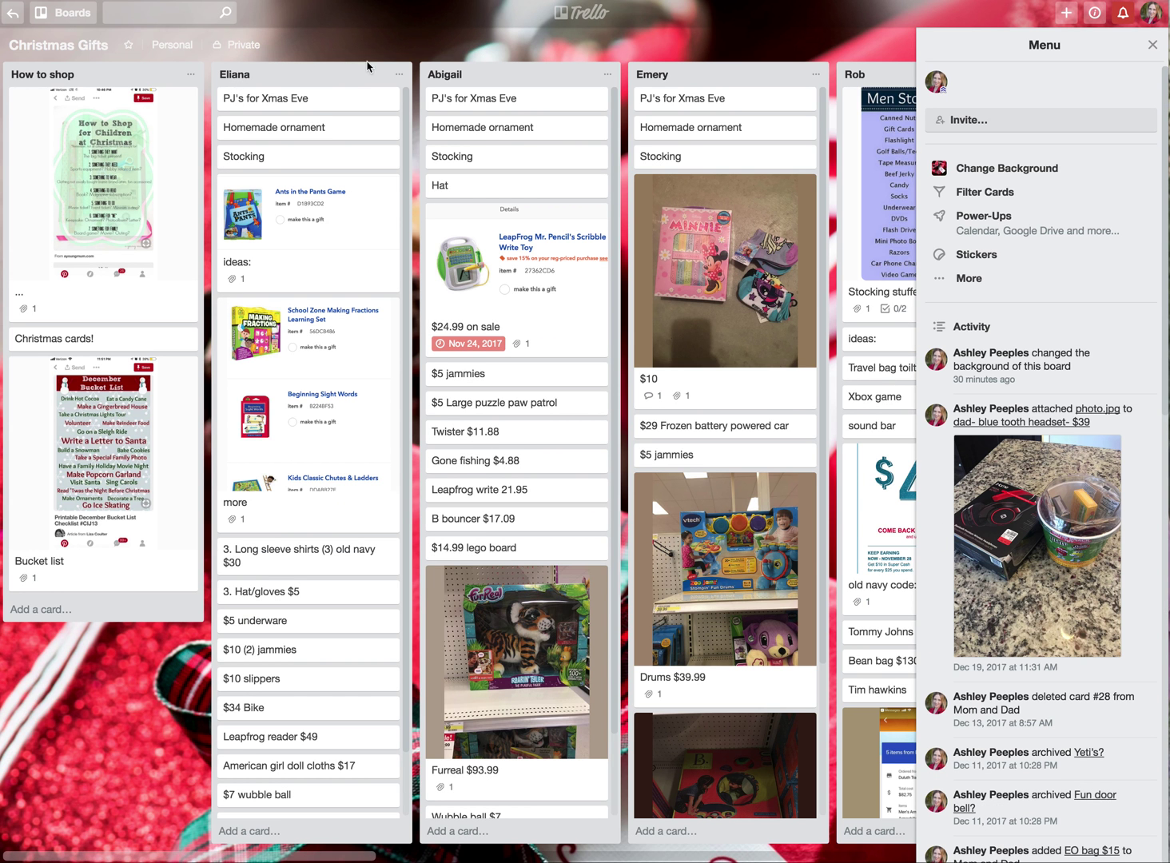
{"action": "scroll", "coordinate": [320, 633], "scroll_direction": "down", "scroll_amount": 3}
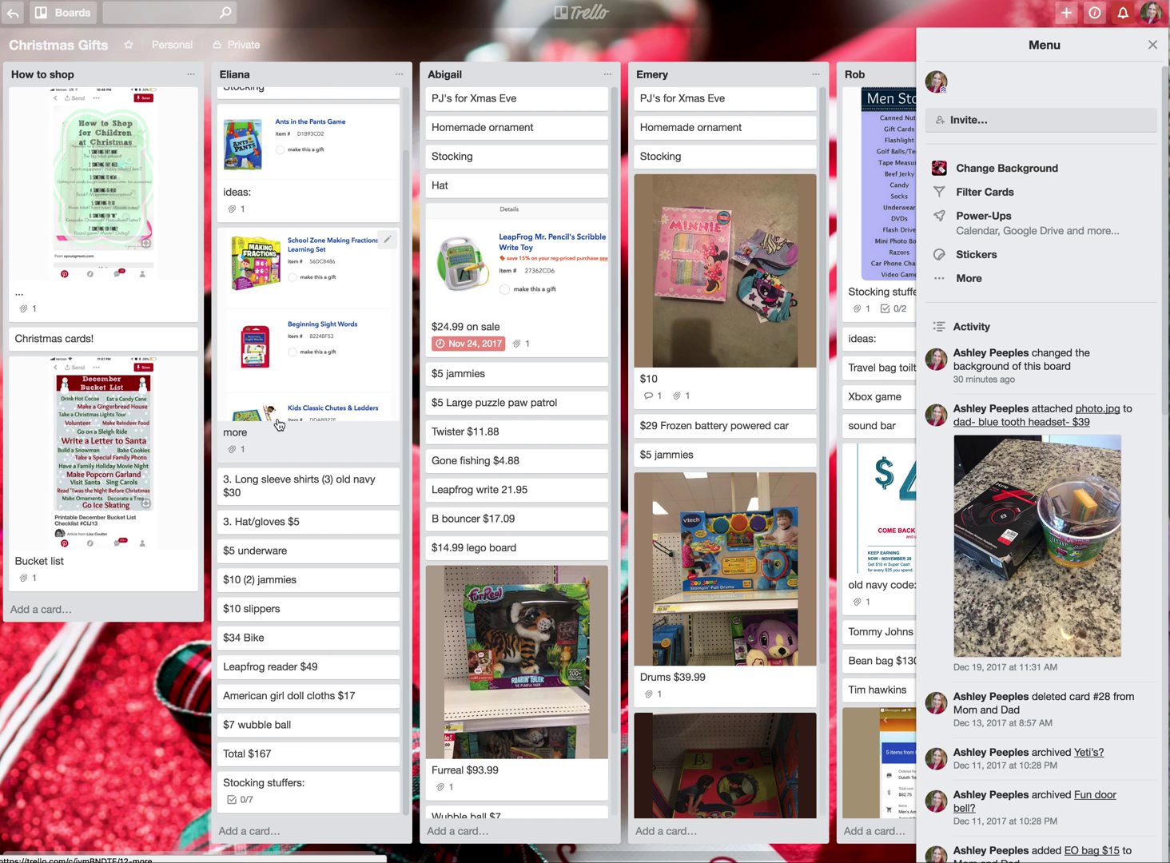
{"action": "scroll", "coordinate": [482, 631], "scroll_direction": "down", "scroll_amount": 1}
{"action": "scroll", "coordinate": [482, 632], "scroll_direction": "down", "scroll_amount": 2}
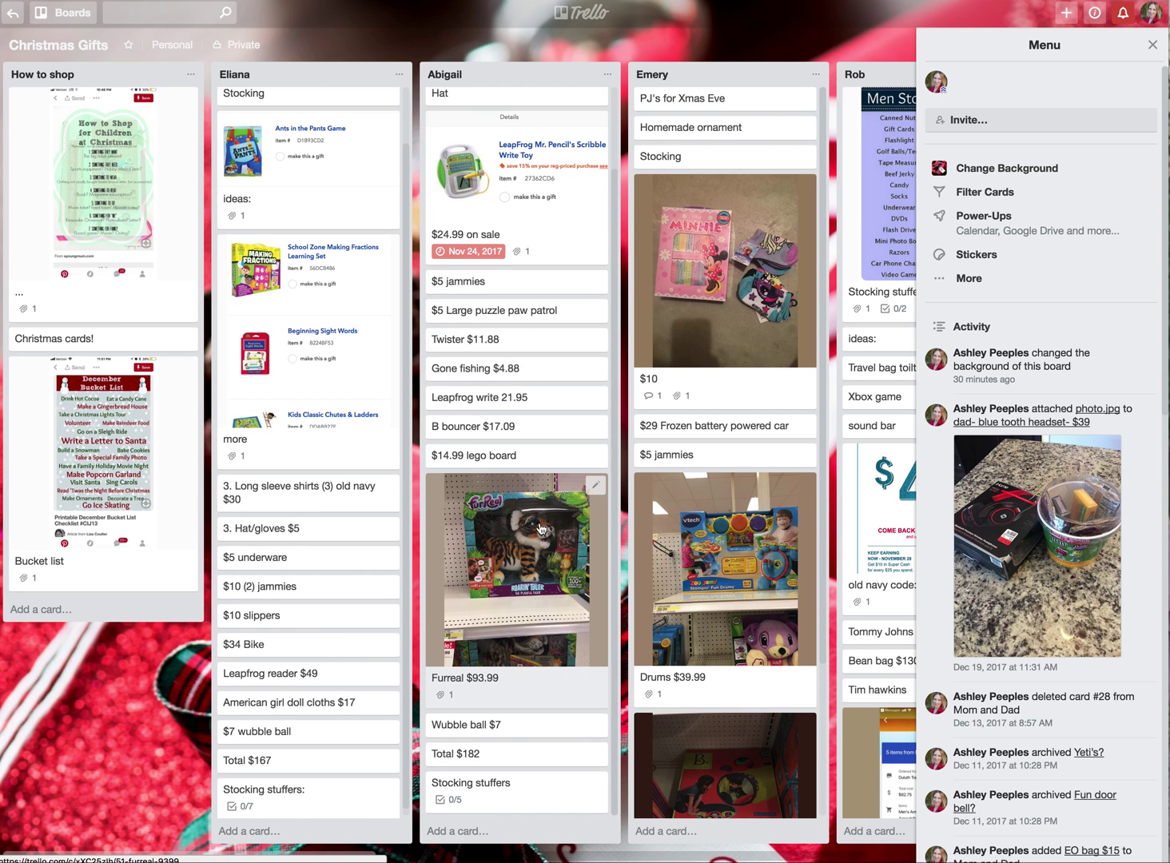
{"action": "scroll", "coordinate": [737, 419], "scroll_direction": "down", "scroll_amount": 5}
{"action": "scroll", "coordinate": [737, 419], "scroll_direction": "up", "scroll_amount": 5}
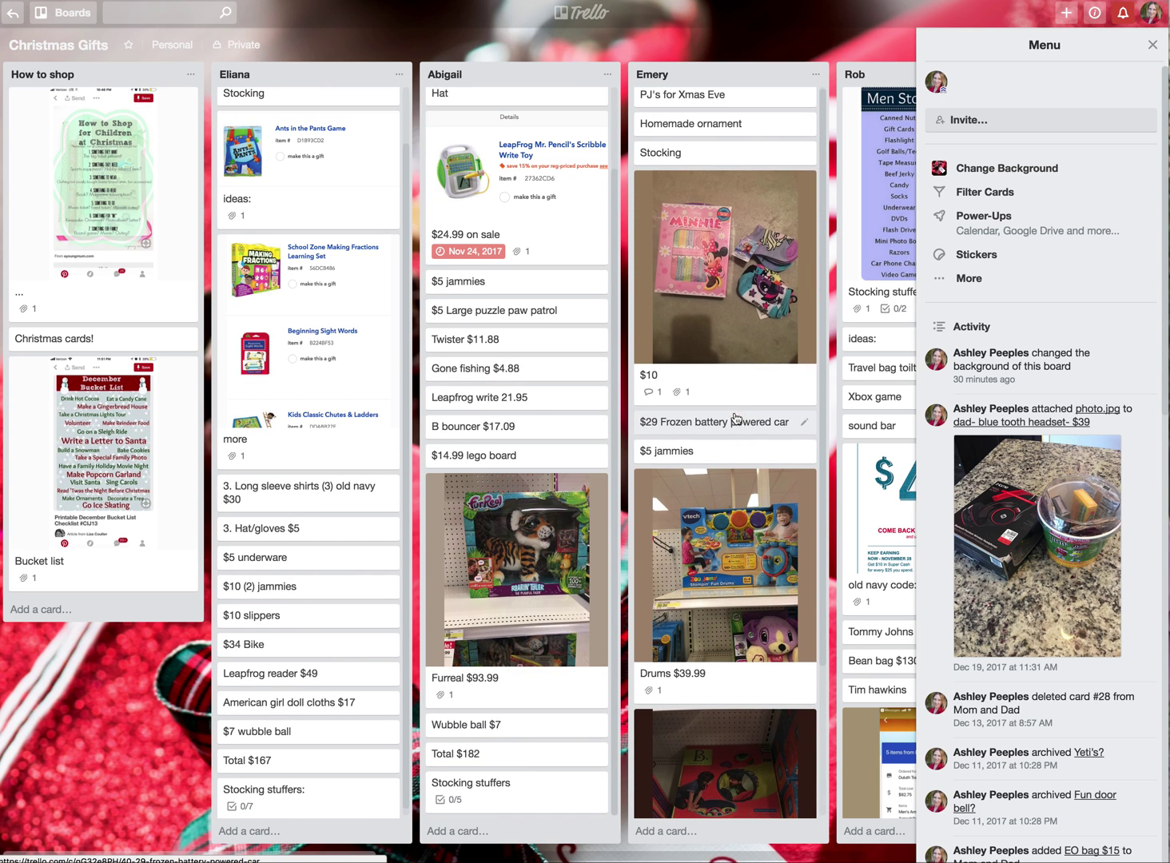
{"action": "scroll", "coordinate": [671, 216], "scroll_direction": "right", "scroll_amount": 7}
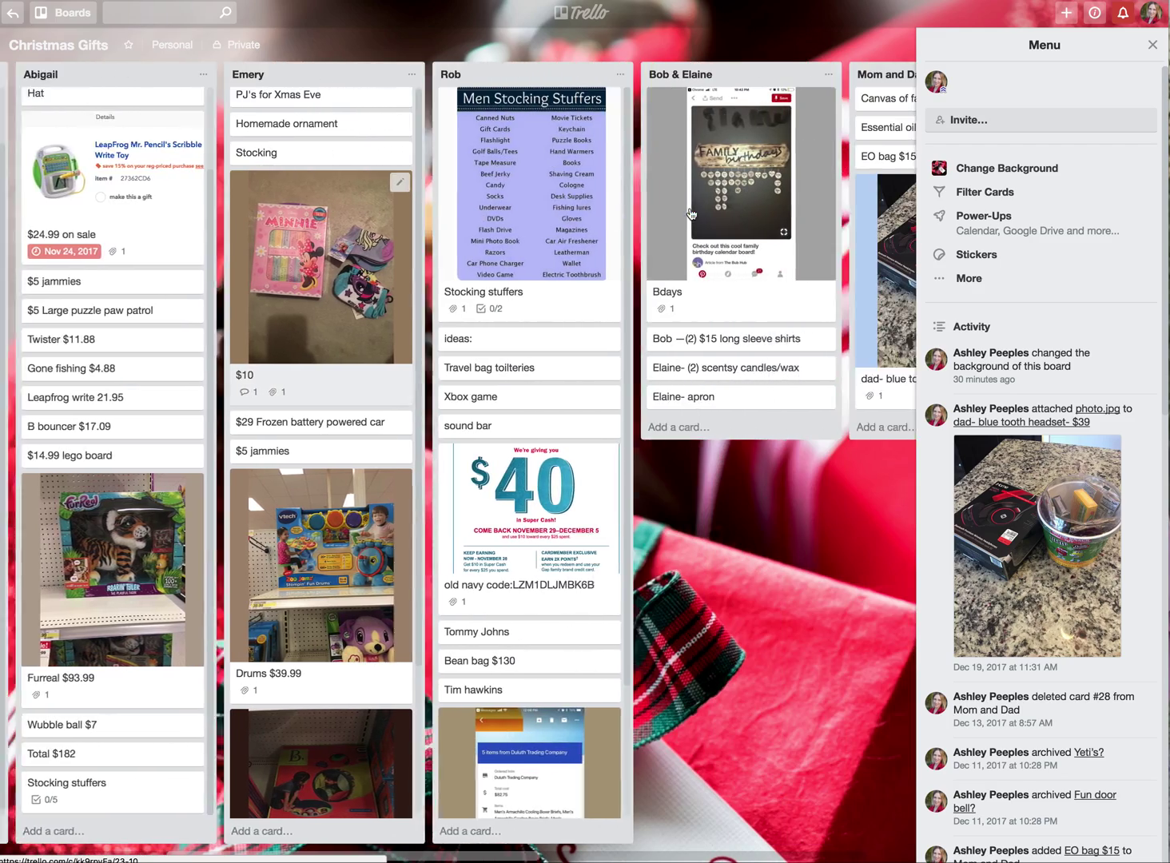
{"action": "scroll", "coordinate": [677, 217], "scroll_direction": "right", "scroll_amount": 6}
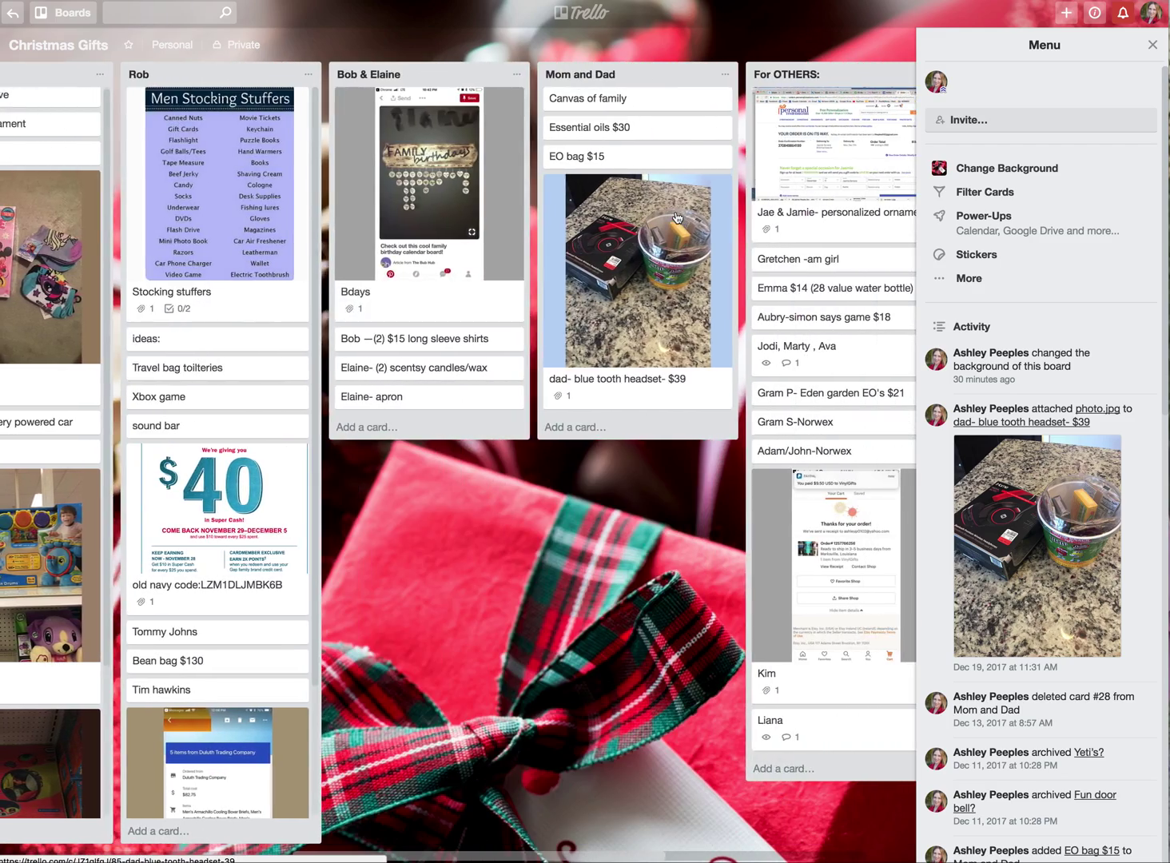
{"action": "scroll", "coordinate": [677, 216], "scroll_direction": "left", "scroll_amount": 15}
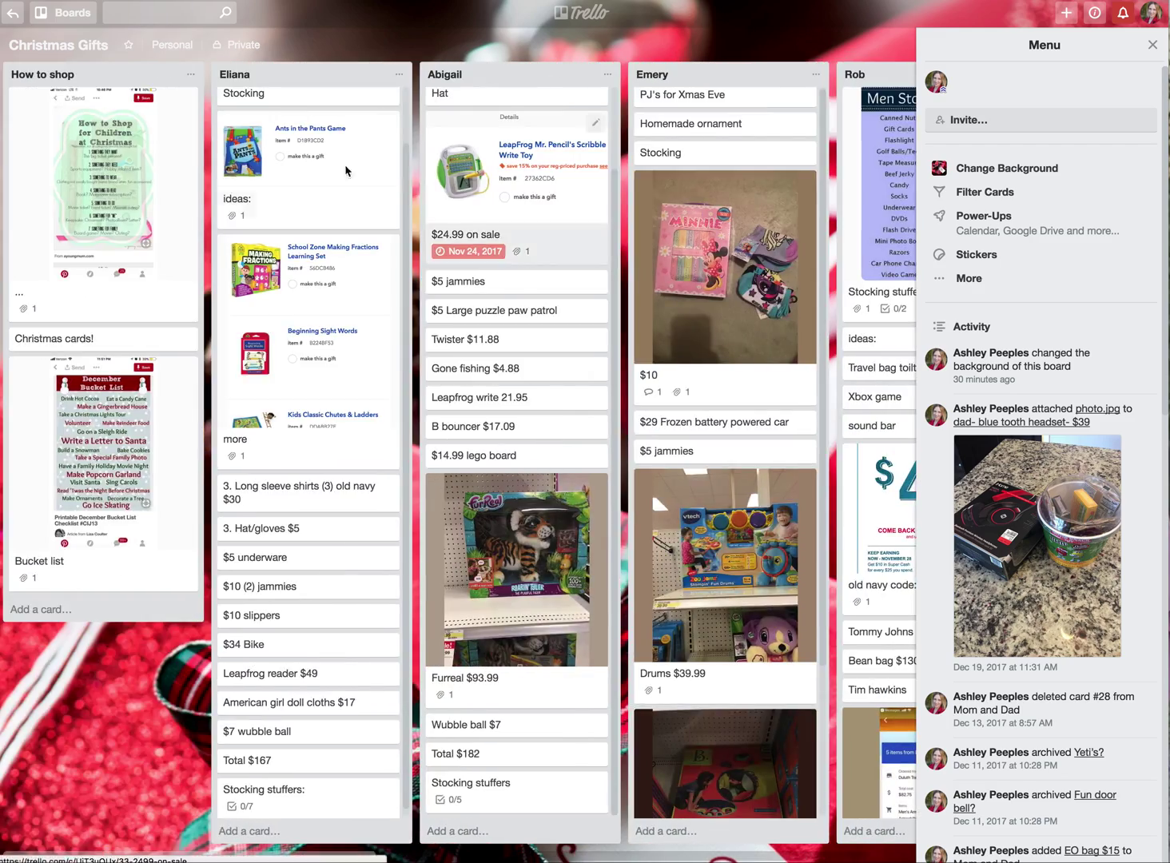
{"action": "left_click", "coordinate": [10, 20]}
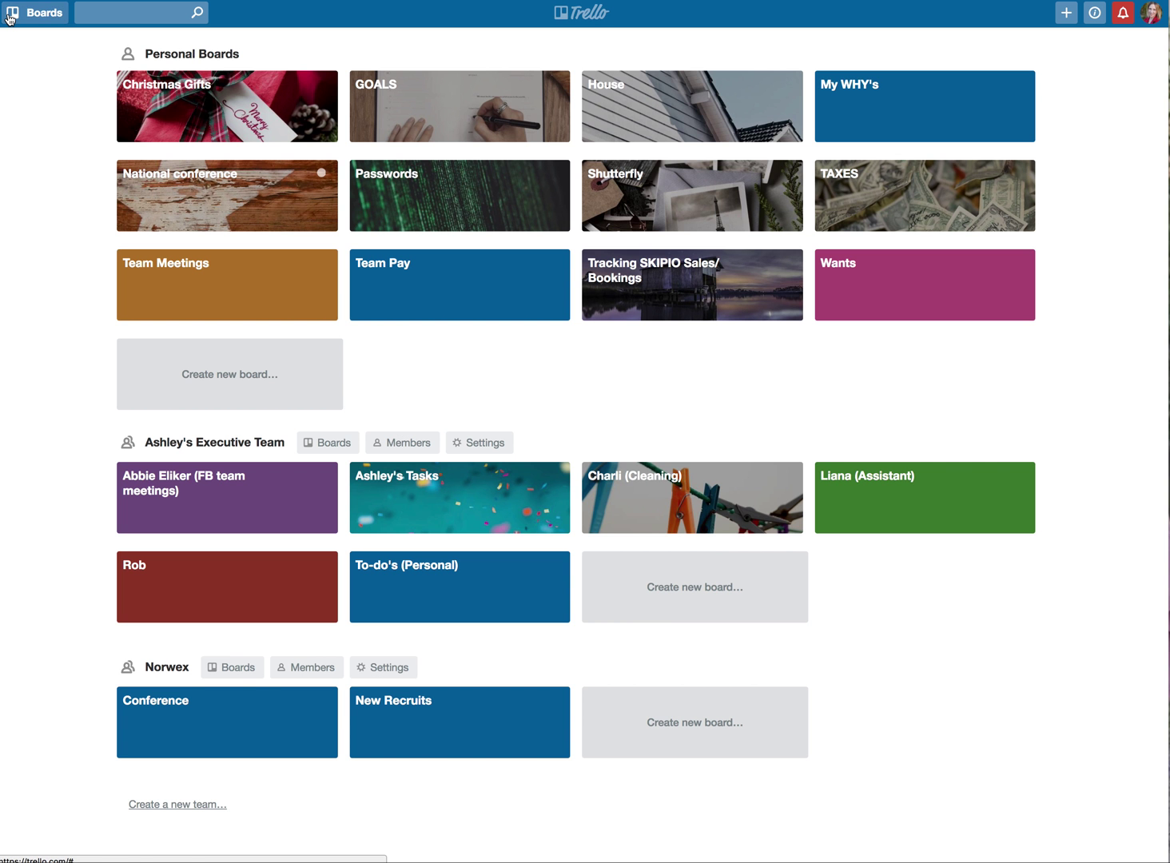
{"action": "left_click", "coordinate": [236, 206]}
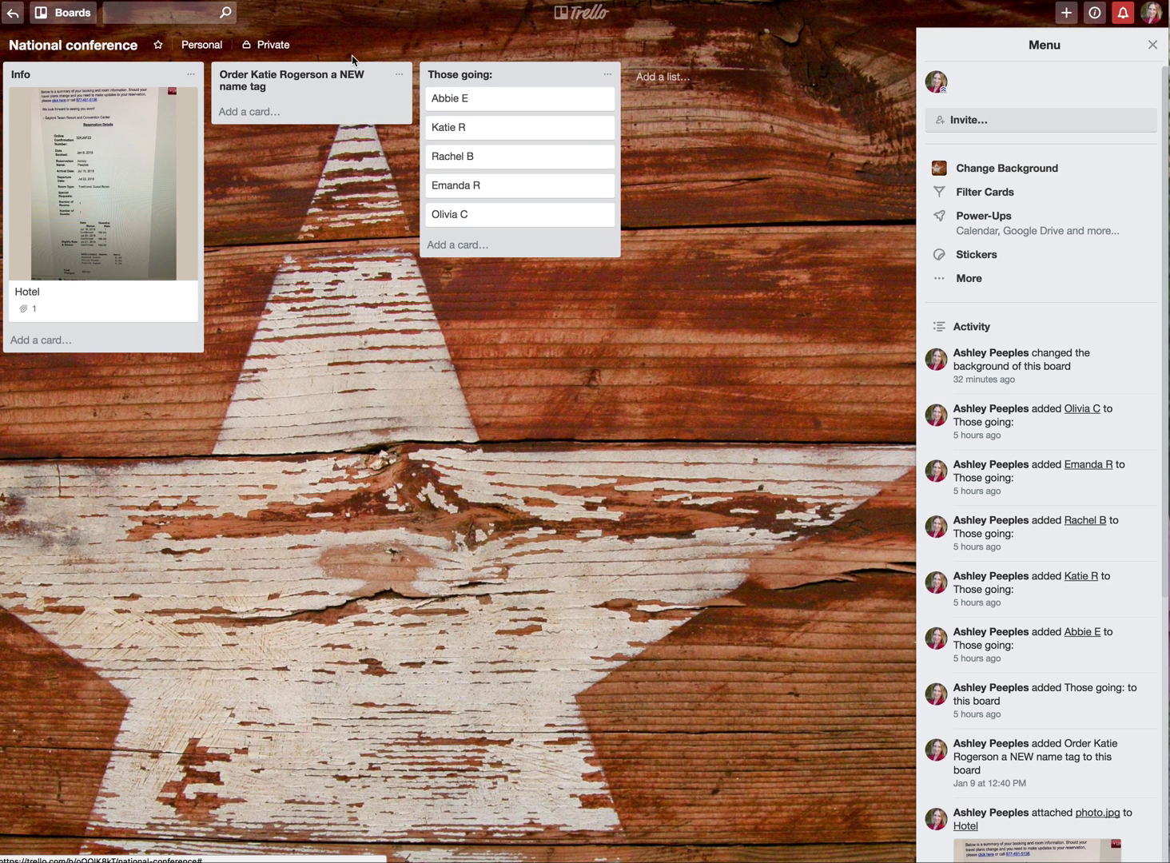
{"action": "left_click", "coordinate": [12, 15]}
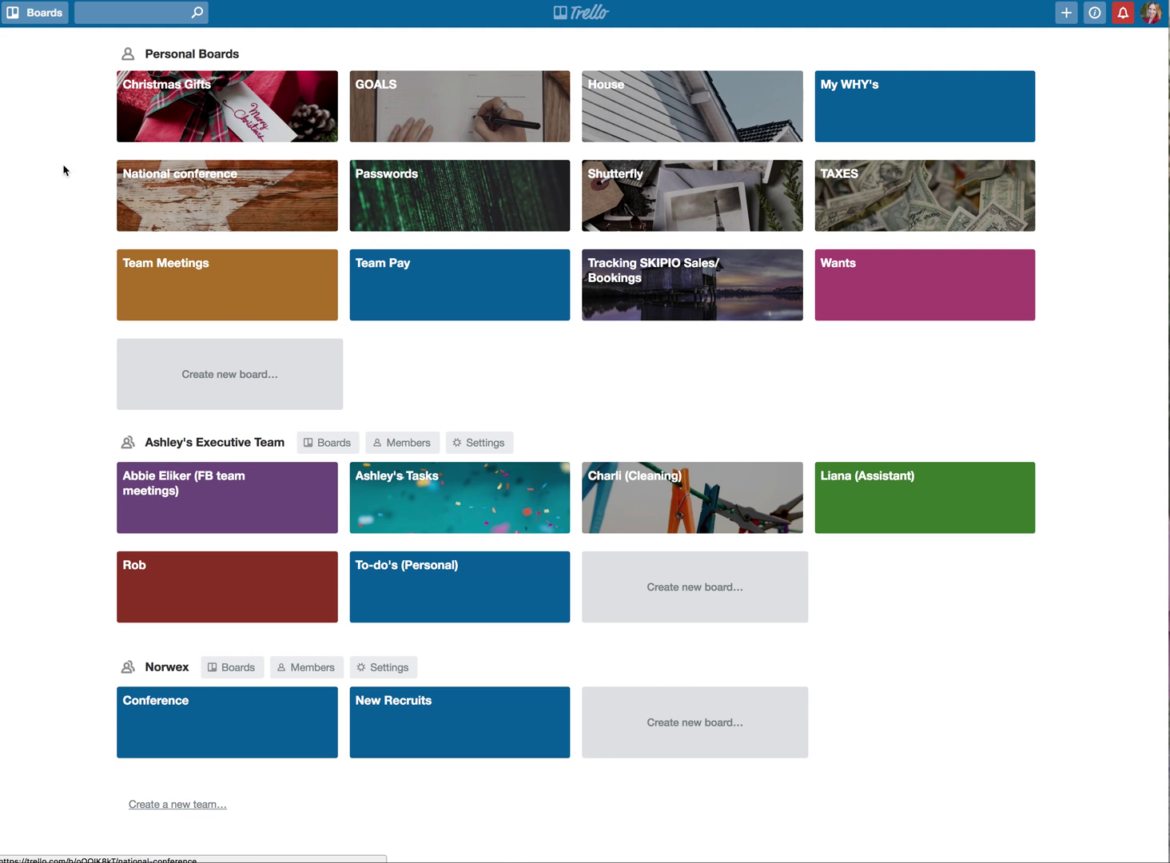
Step: Look over the weekday lists on the executive team's Tasks board, discard a blank new card in "Team" Tuesday and return to the overview
{"action": "left_click", "coordinate": [365, 472]}
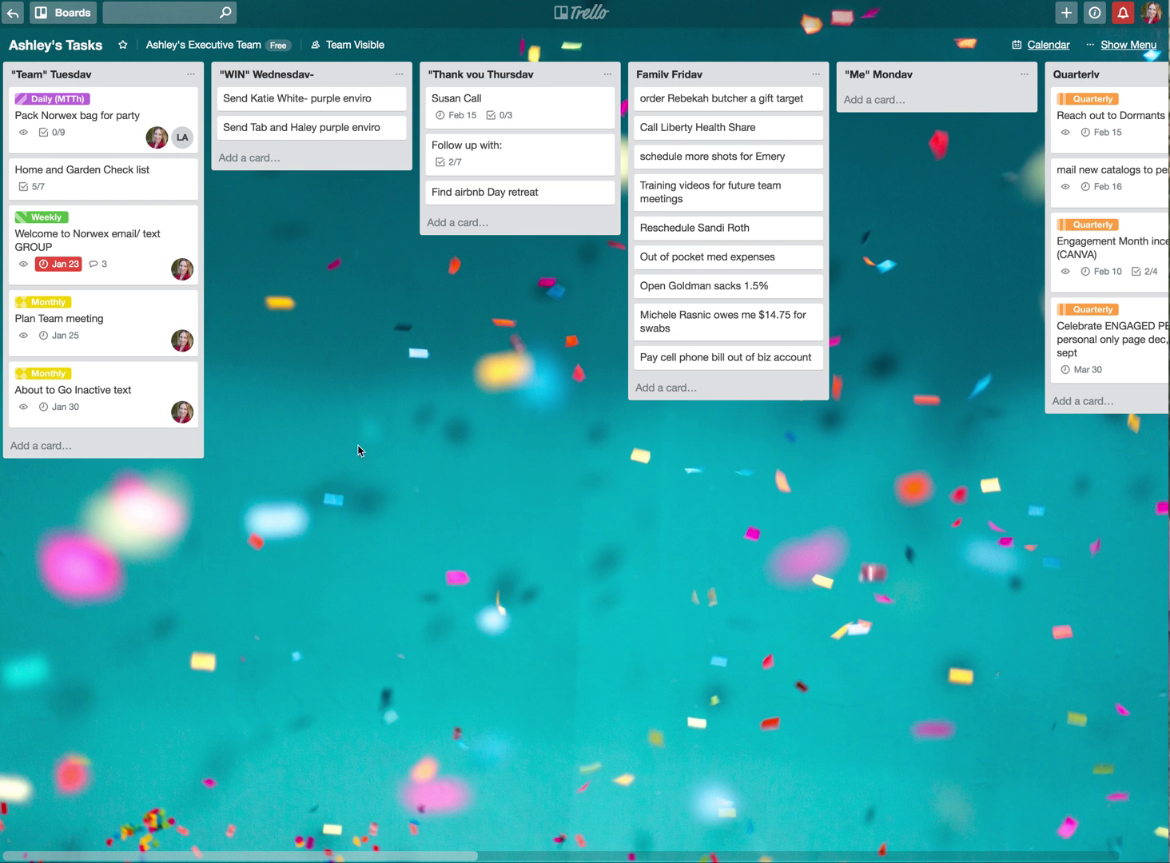
{"action": "left_click", "coordinate": [55, 446]}
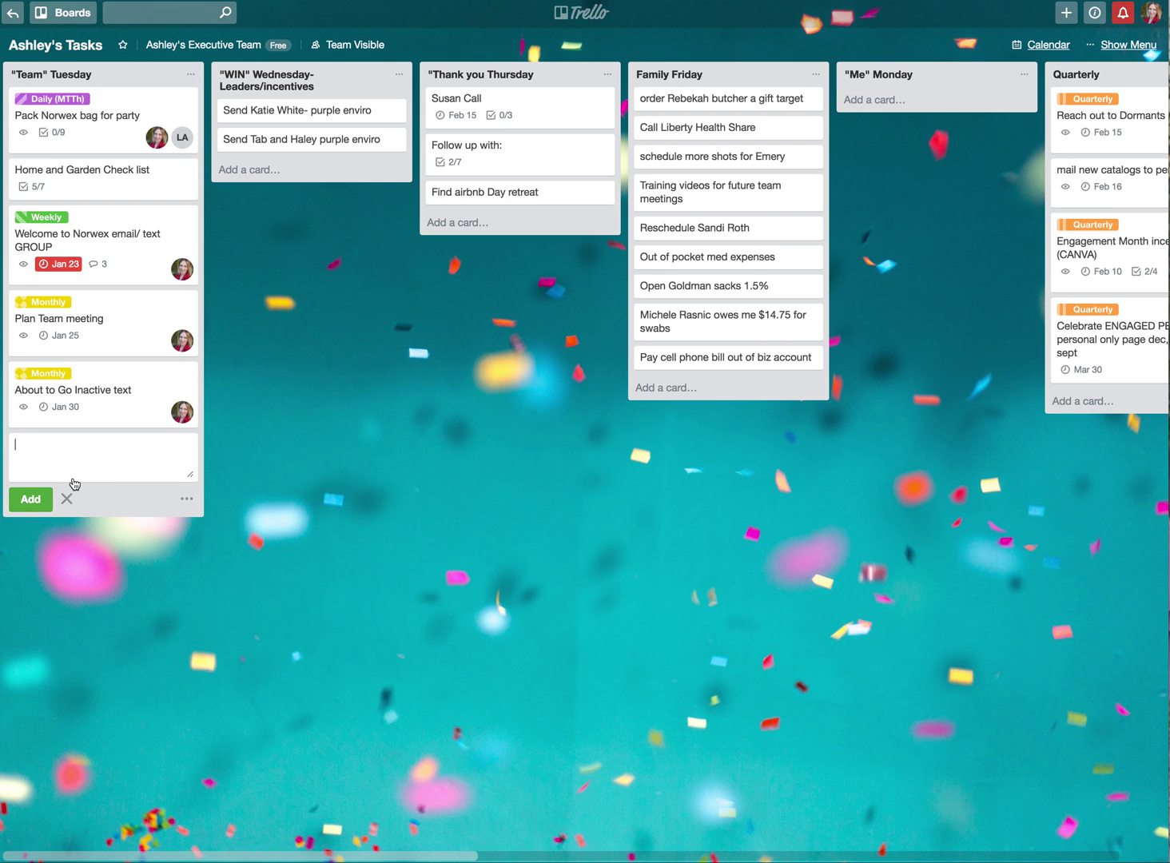
{"action": "left_click", "coordinate": [376, 450]}
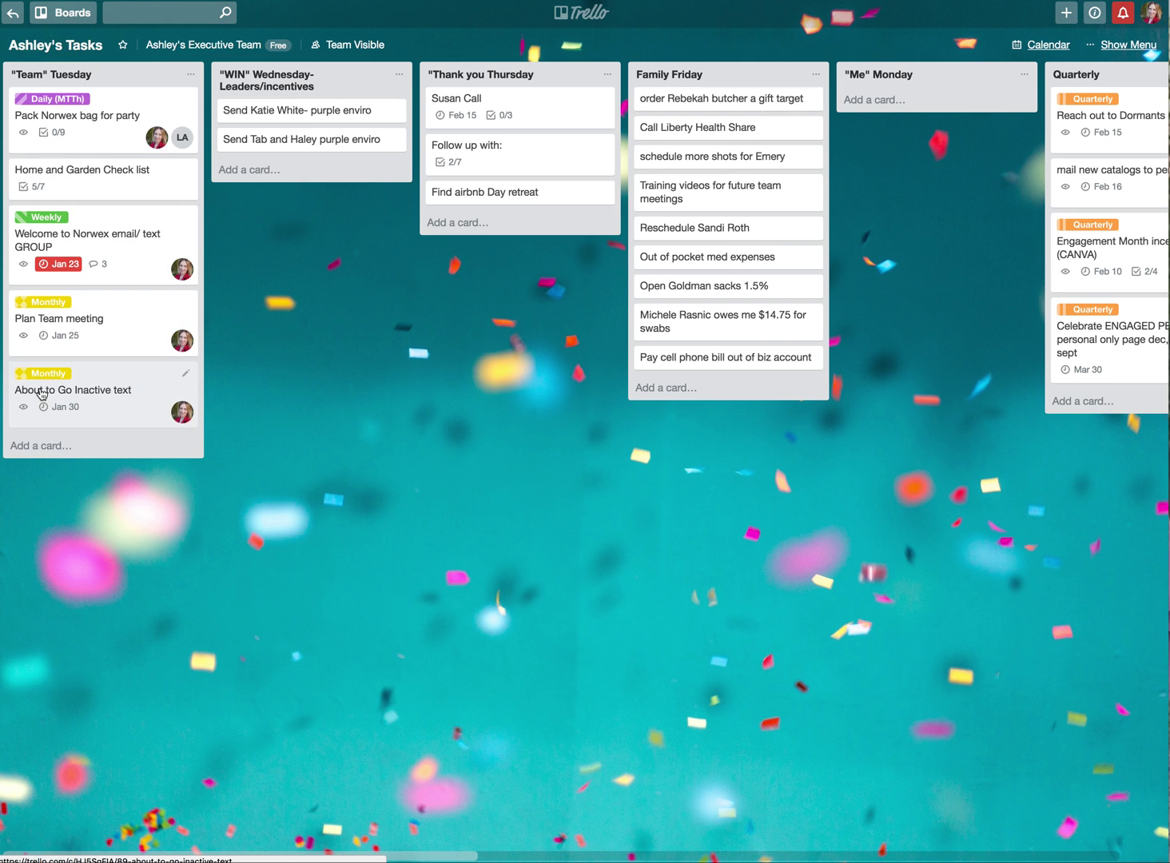
{"action": "mouse_move", "coordinate": [32, 390]}
{"action": "left_mouse_down"}
{"action": "mouse_move", "coordinate": [199, 301]}
{"action": "mouse_move", "coordinate": [243, 103]}
{"action": "mouse_move", "coordinate": [129, 390]}
{"action": "mouse_move", "coordinate": [43, 406]}
{"action": "left_mouse_up"}
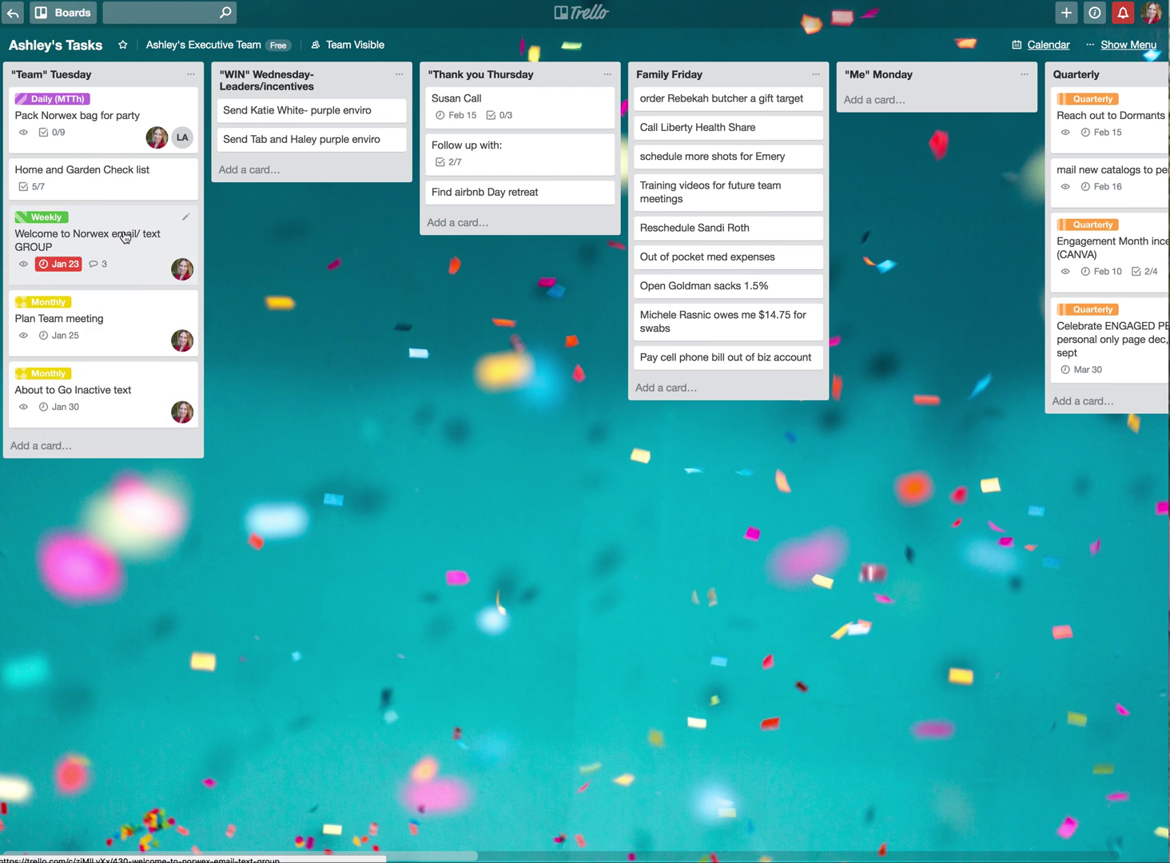
{"action": "left_click", "coordinate": [12, 12]}
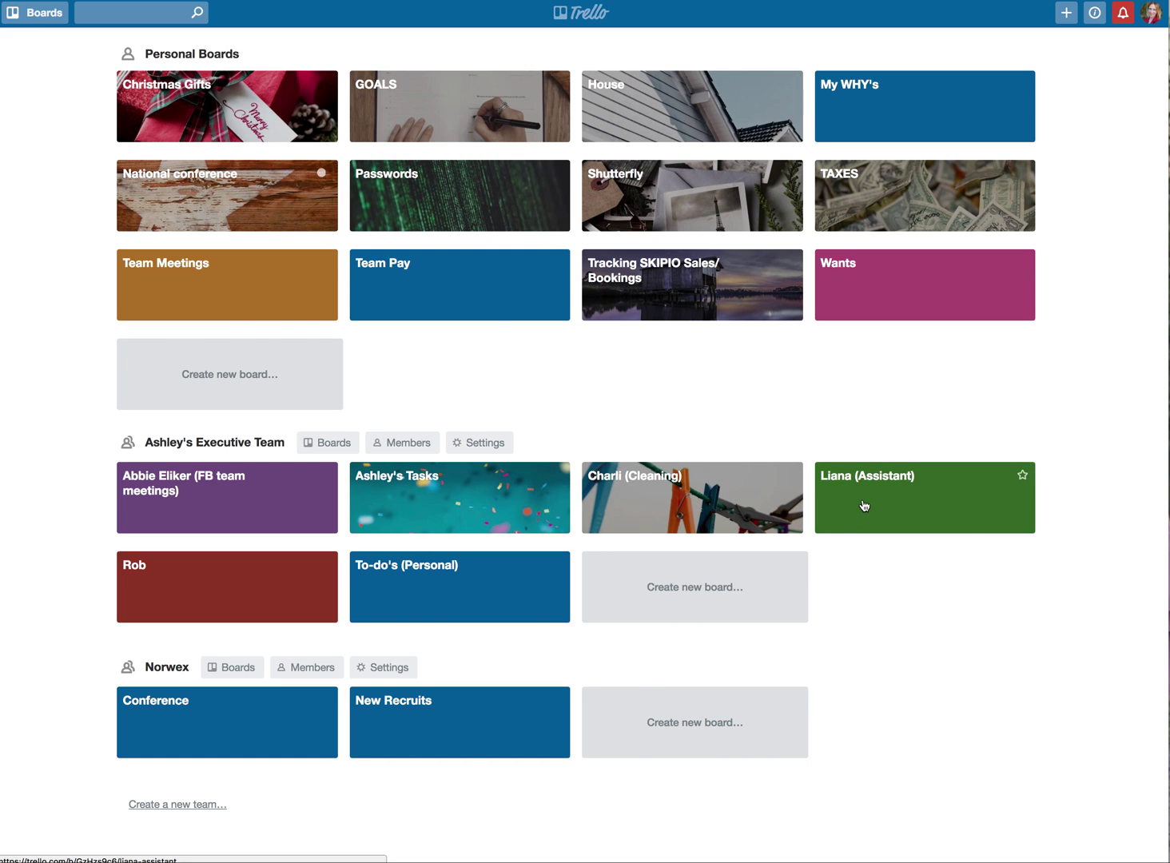
Step: Check the members assigned to the first To do: (NOT SEEN YET) card on the Assistant board and close the card
{"action": "left_click", "coordinate": [864, 506]}
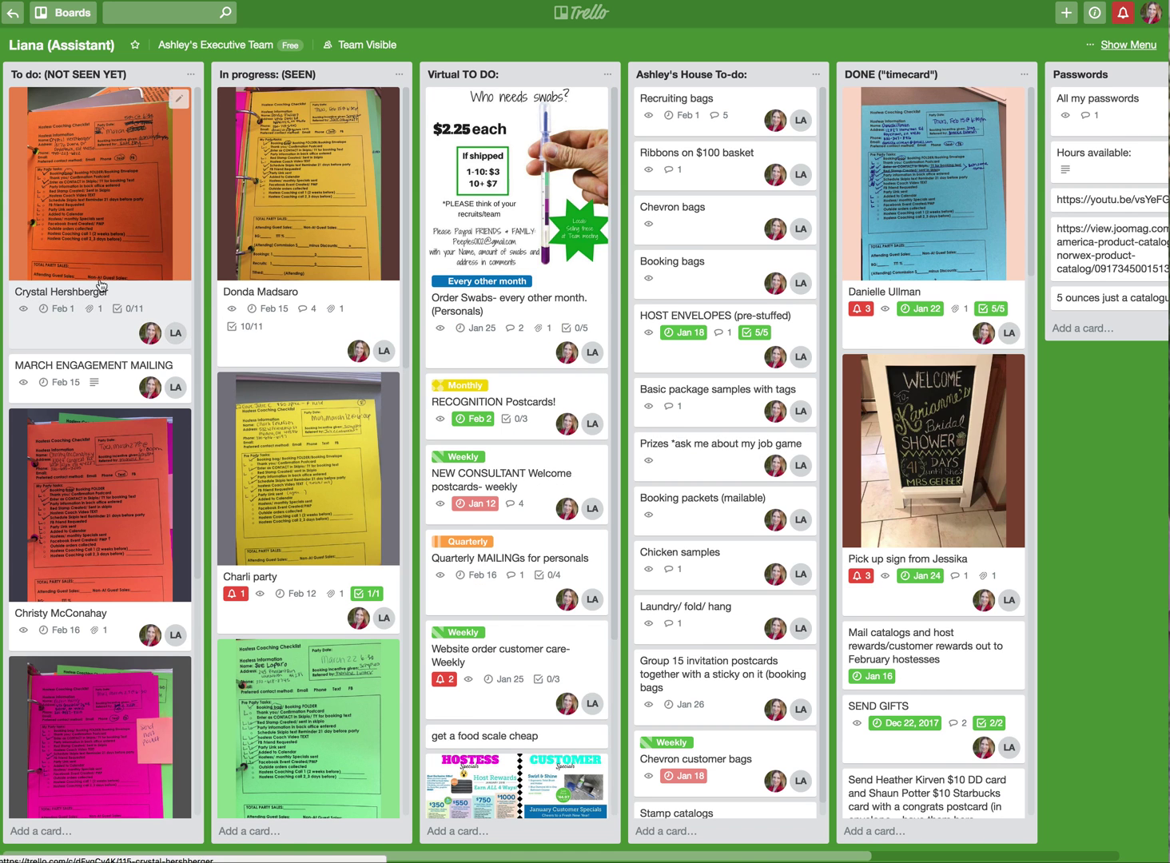
{"action": "left_click", "coordinate": [96, 166]}
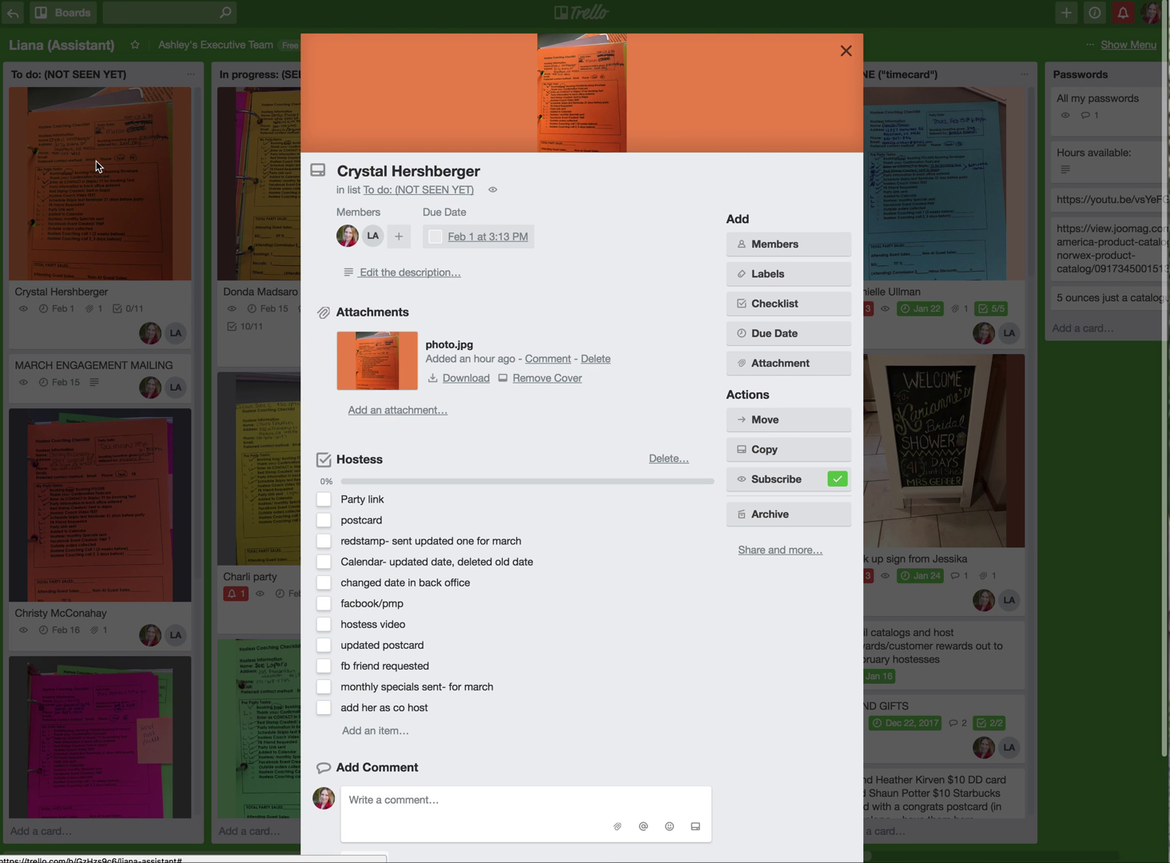
{"action": "left_click", "coordinate": [783, 244]}
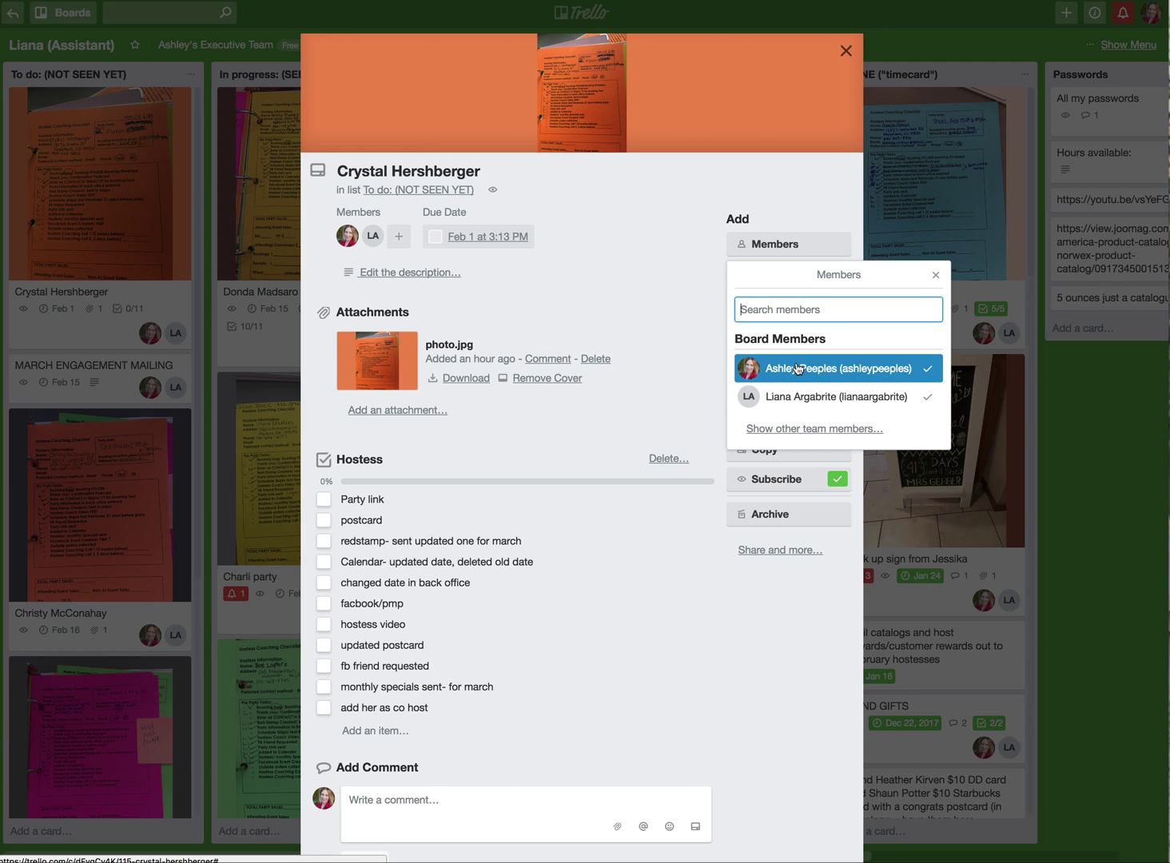
{"action": "left_click", "coordinate": [933, 277]}
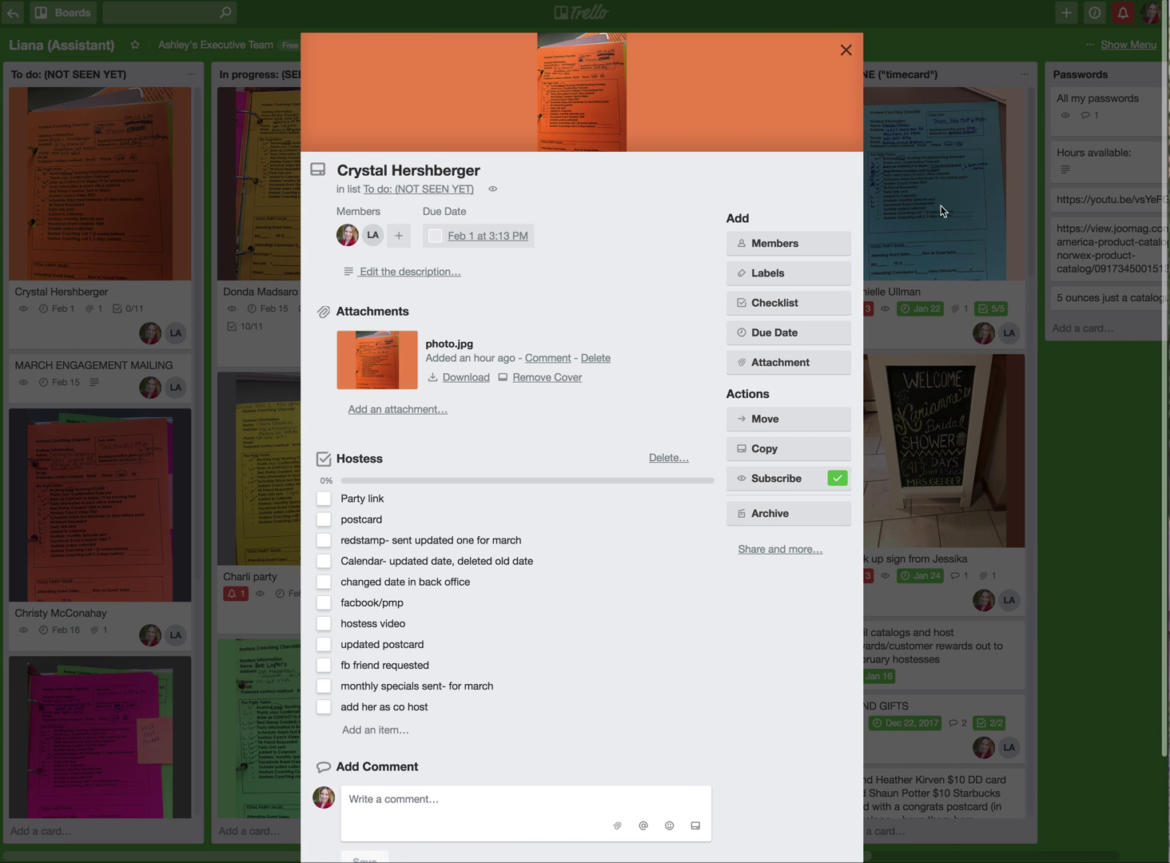
{"action": "left_click", "coordinate": [846, 50]}
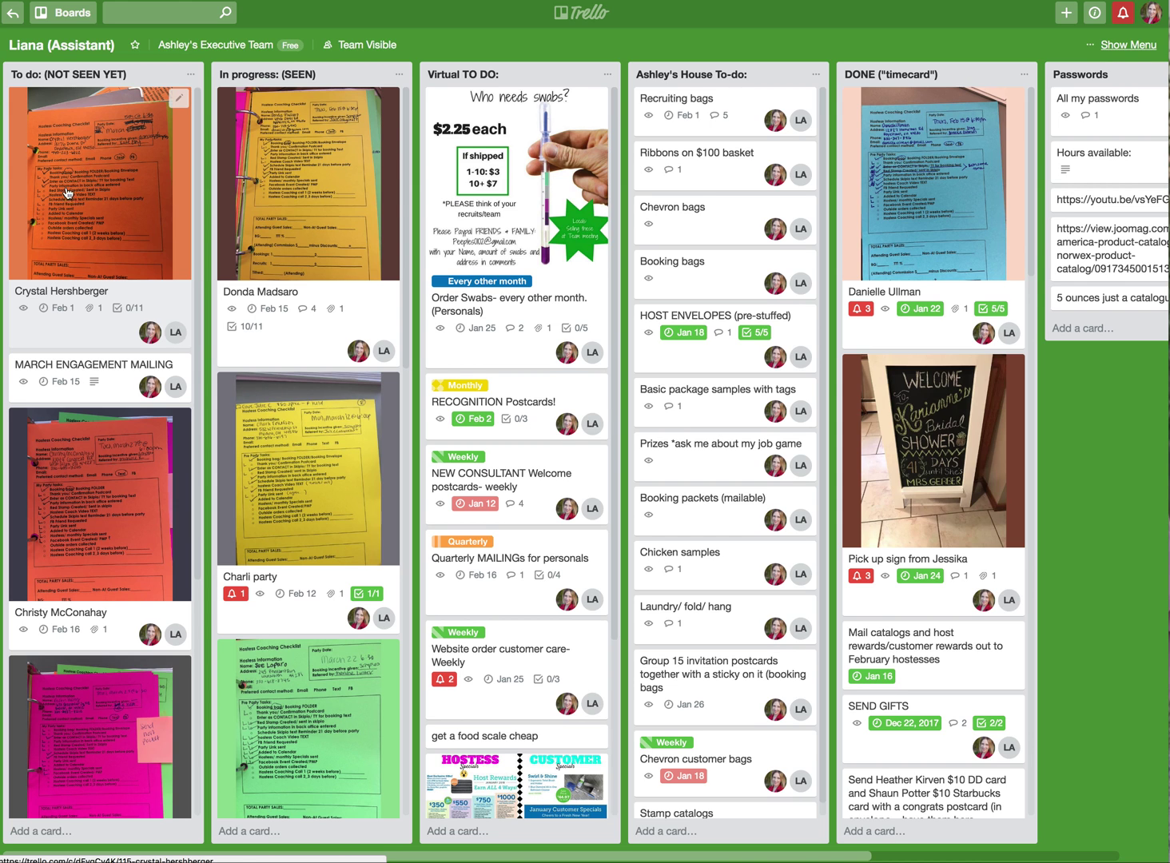
Step: Revisit the cleaning board to view its Cleaning List and return to the boards overview
{"action": "left_click", "coordinate": [10, 13]}
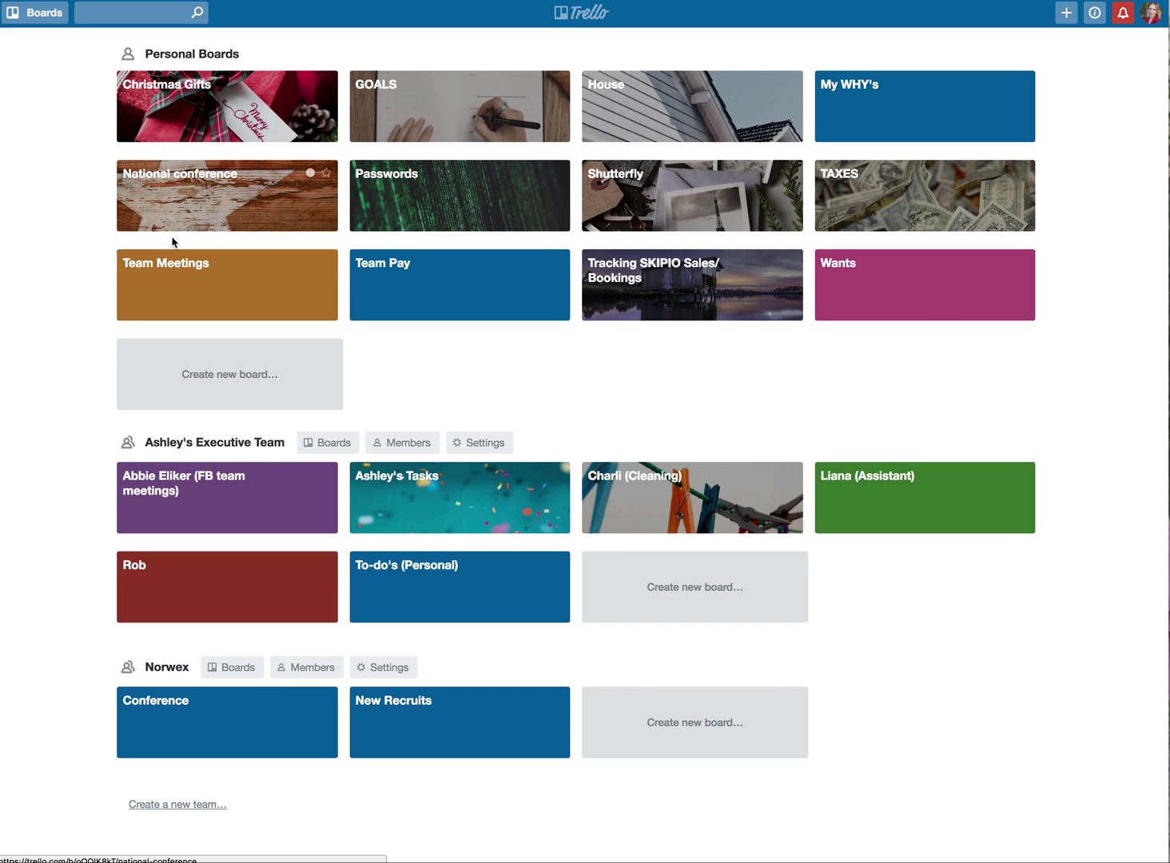
{"action": "left_click", "coordinate": [653, 493]}
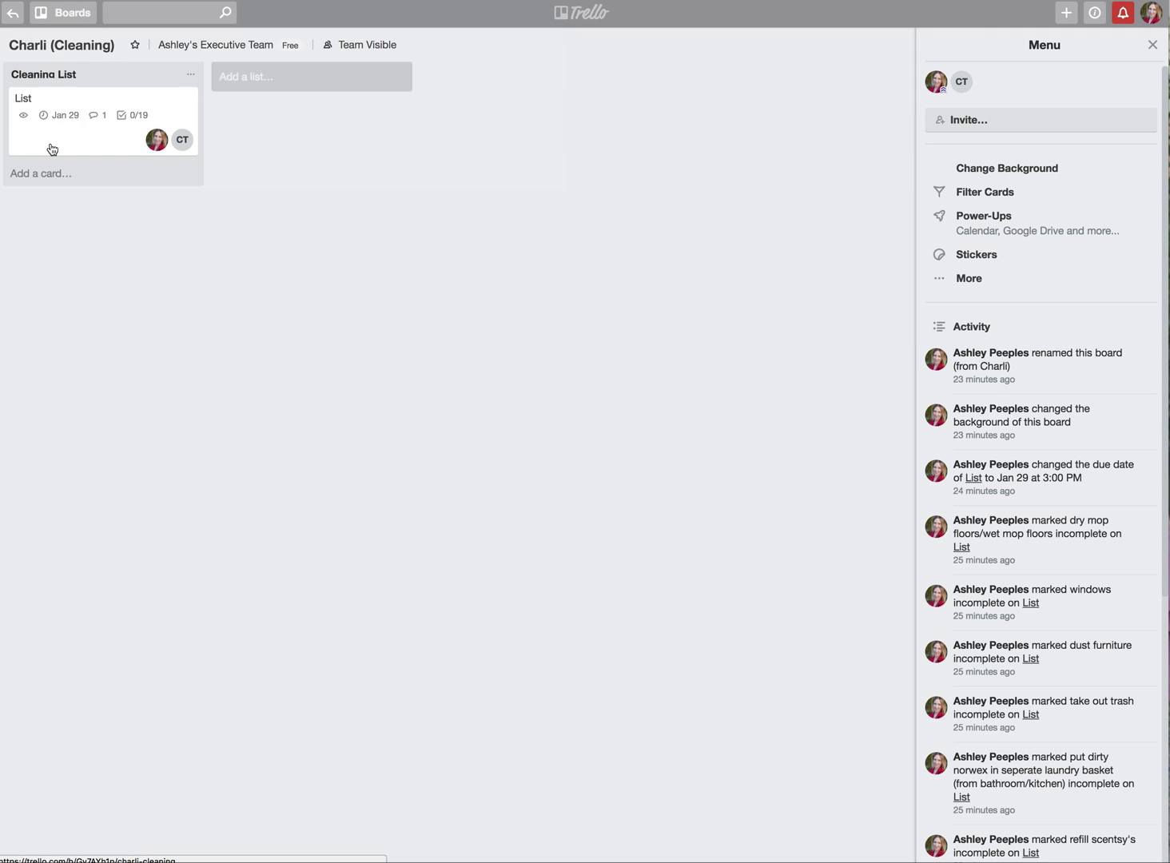
{"action": "left_click", "coordinate": [11, 12]}
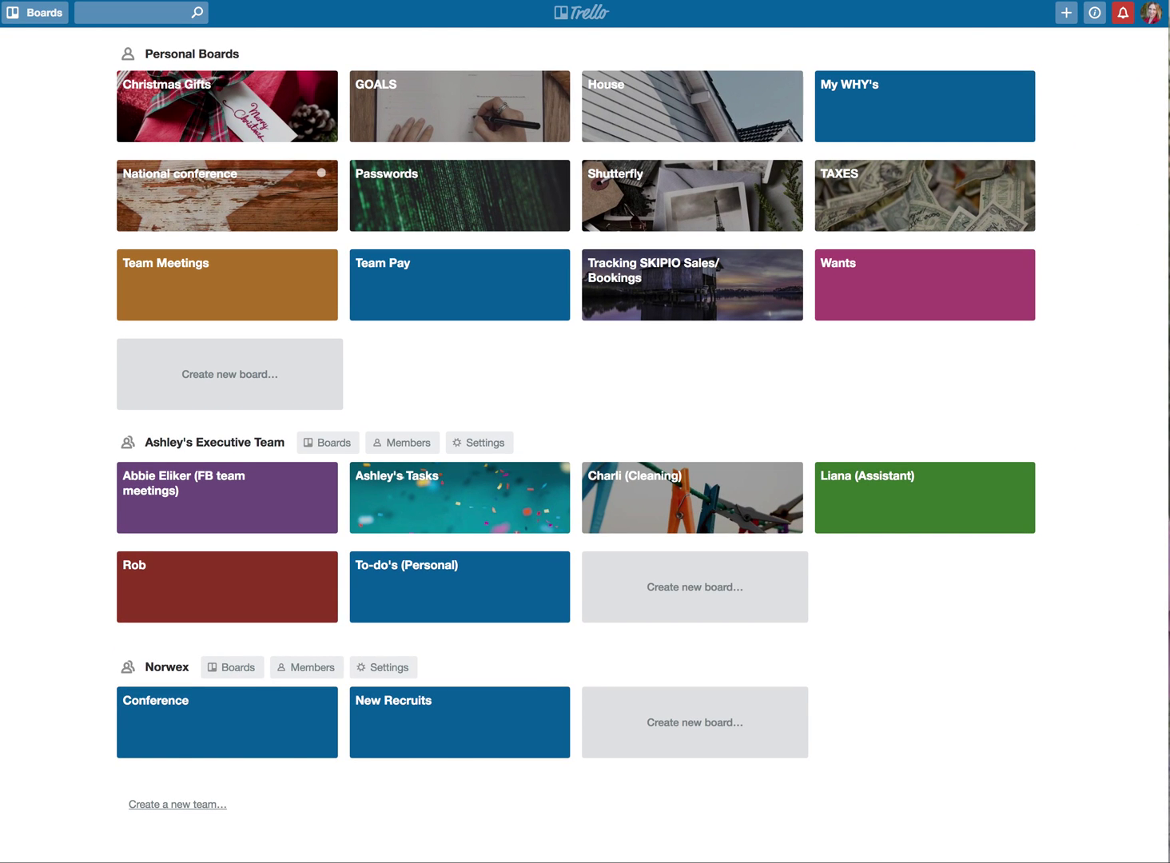
Step: Open QuickTime Player through a Spotlight search for "quick"
{"action": "key", "text": "super+space"}
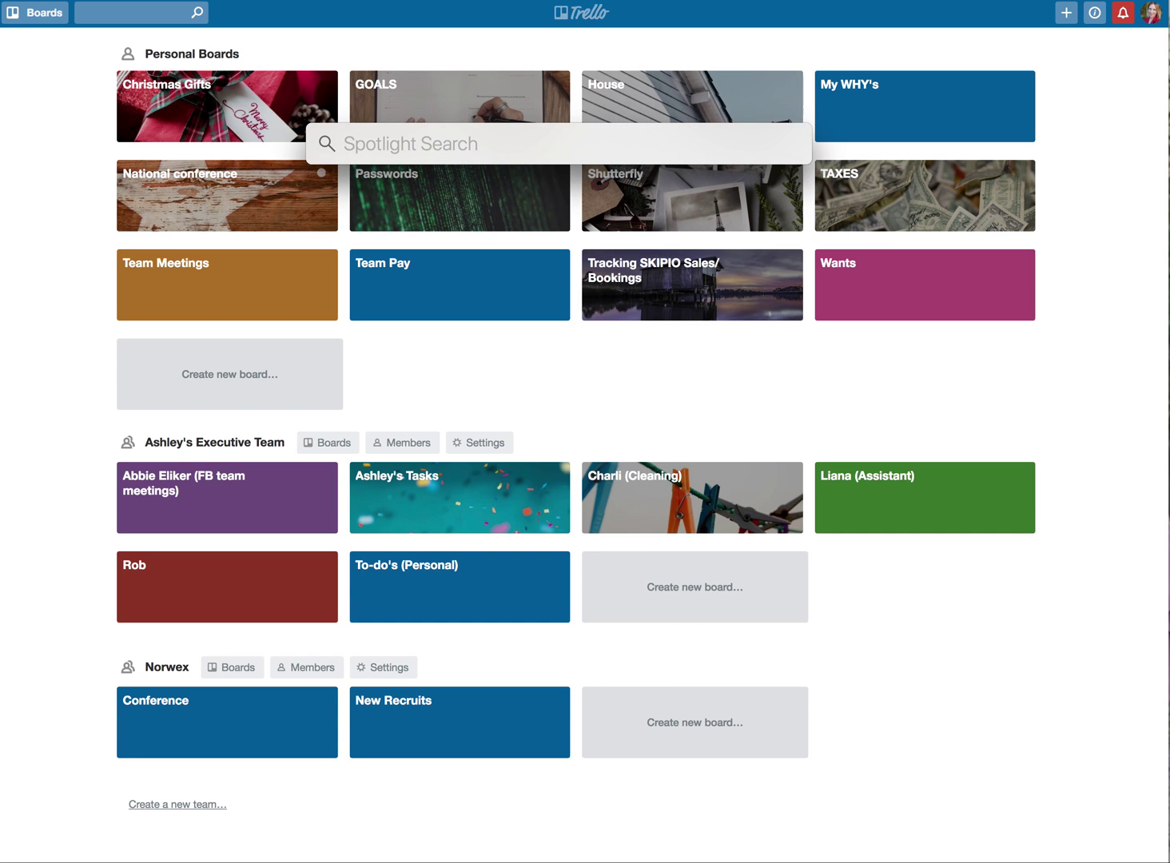
{"action": "type", "text": "quick"}
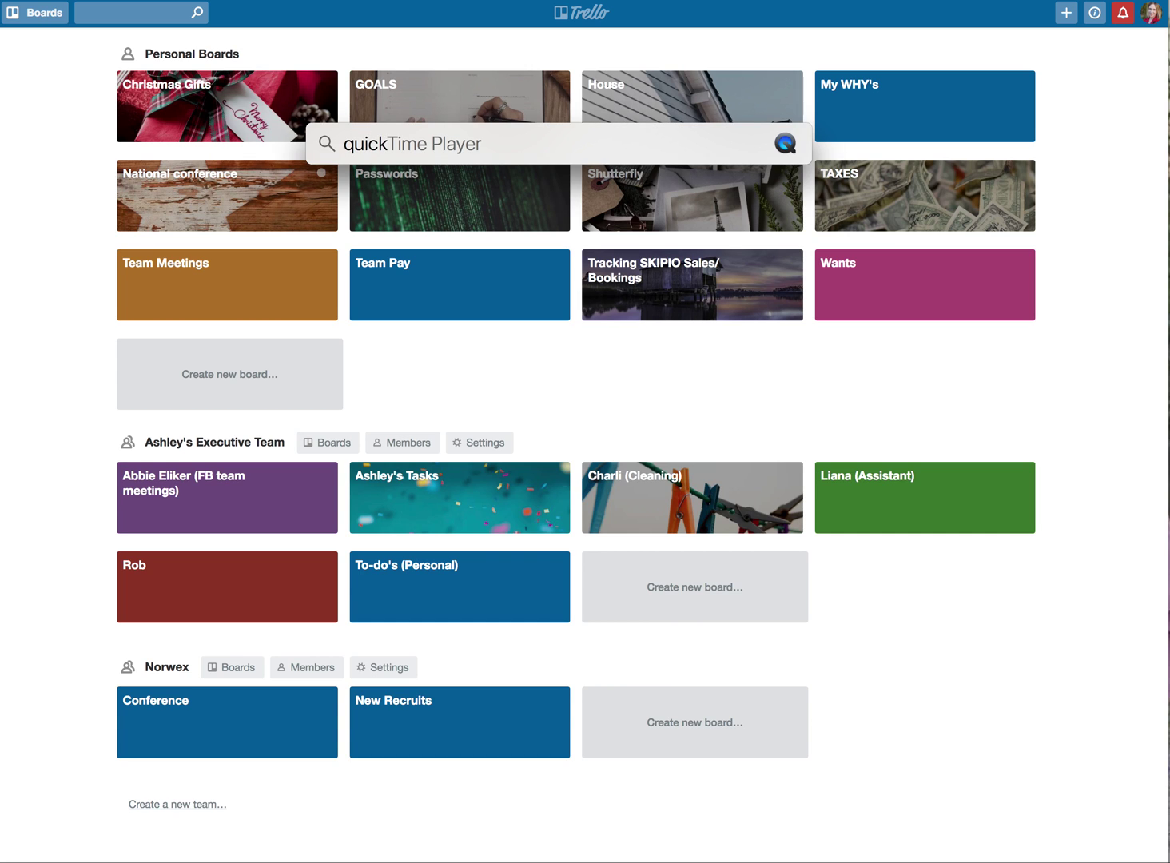
{"action": "key", "text": "Return"}
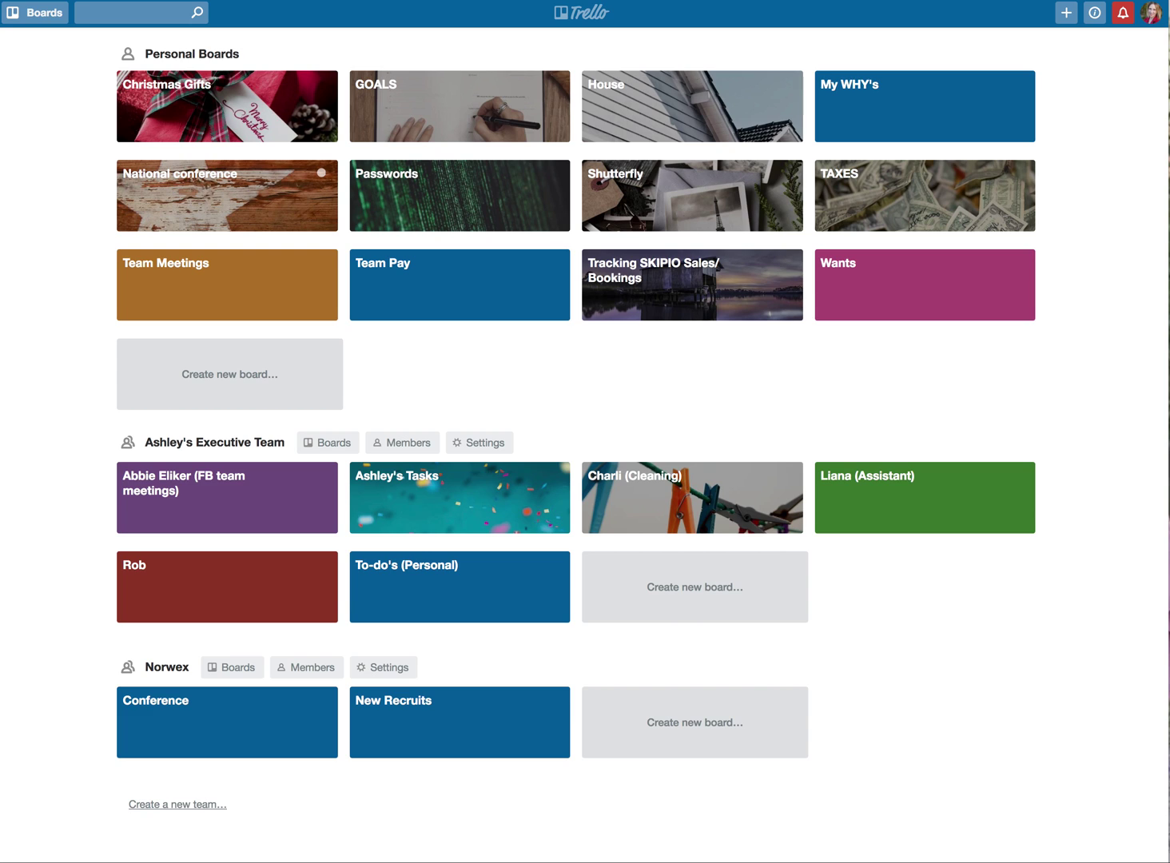